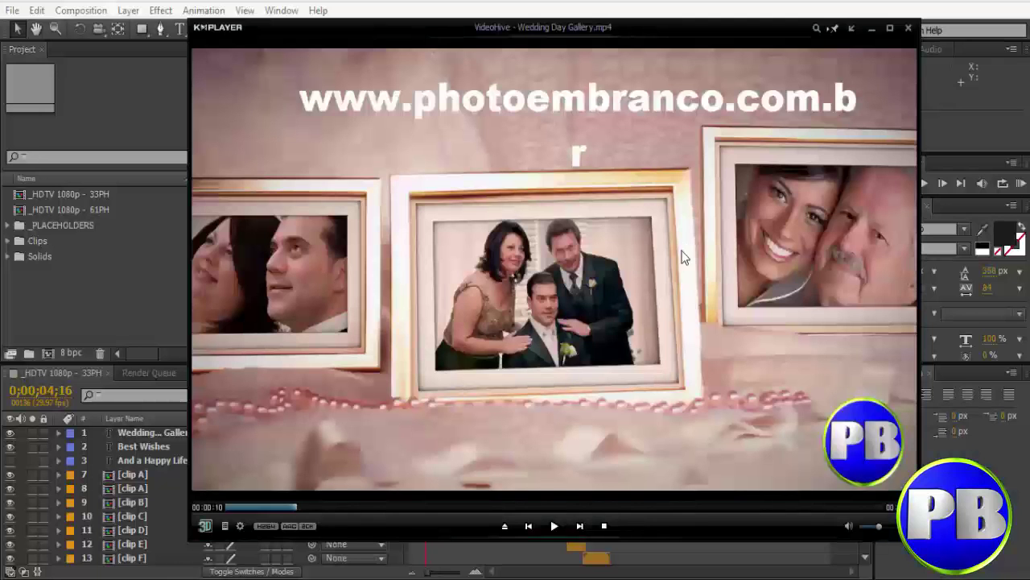
- Play the Wedding Day Gallery.mp4 preview in KMPlayer, pause it briefly, then resume playback
{"action": "left_click", "coordinate": [552, 521]}
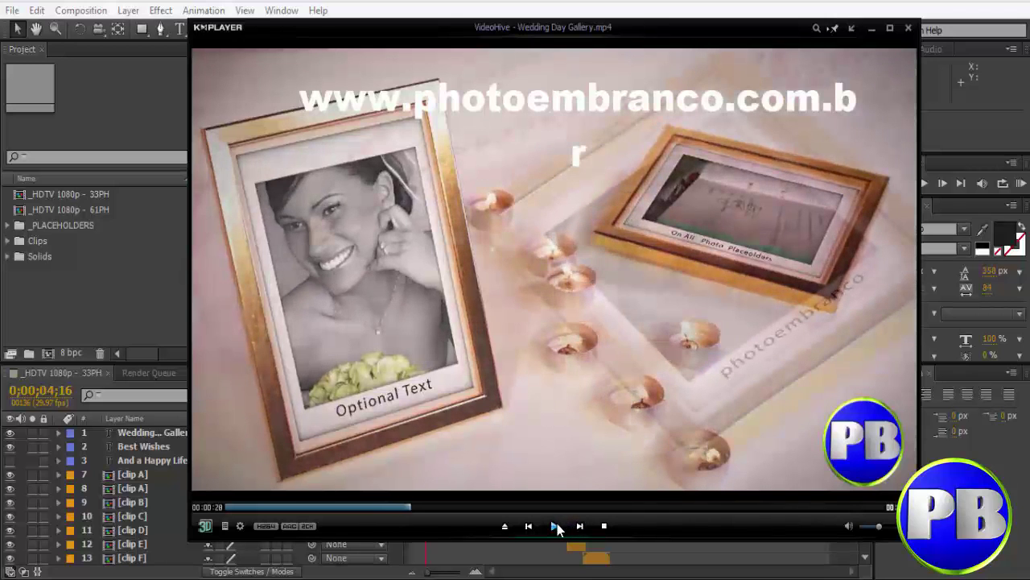
{"action": "left_click", "coordinate": [556, 525]}
{"action": "left_click", "coordinate": [558, 522]}
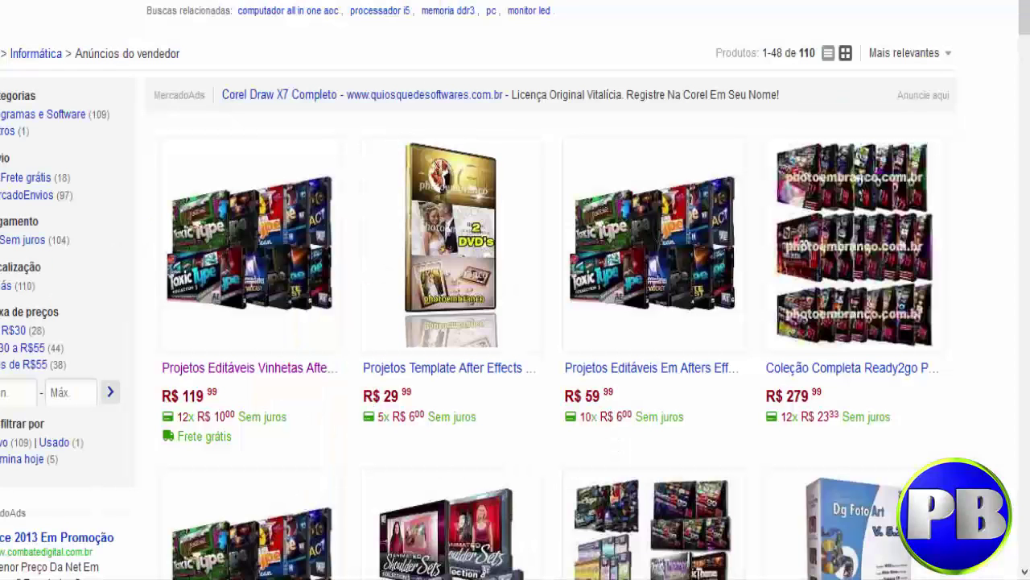
- Open the wedding template listing and scroll through its description images
{"action": "left_click", "coordinate": [463, 238]}
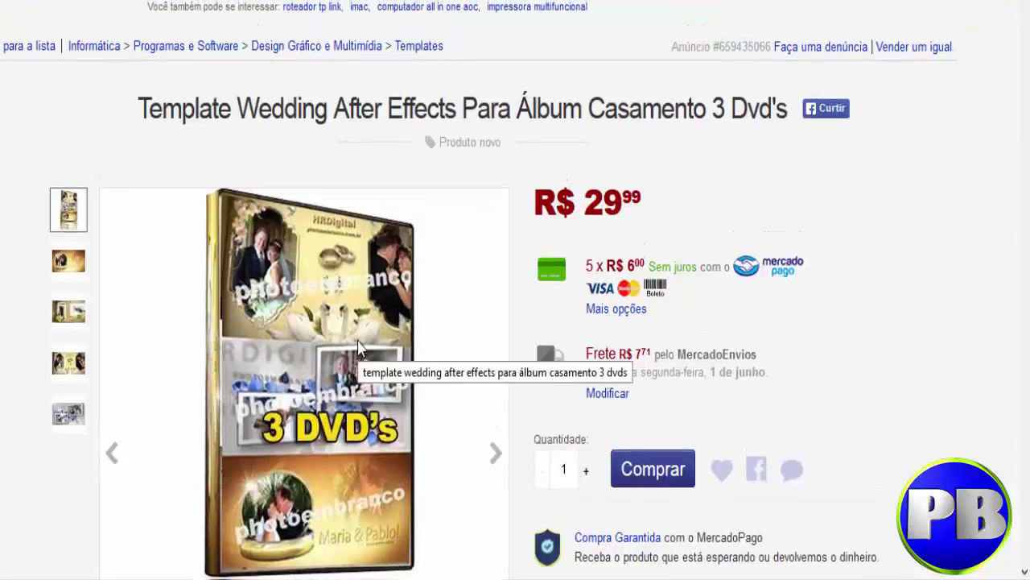
{"action": "scroll", "coordinate": [847, 230], "scroll_direction": "down", "scroll_amount": 10}
{"action": "scroll", "coordinate": [847, 230], "scroll_direction": "down", "scroll_amount": 5}
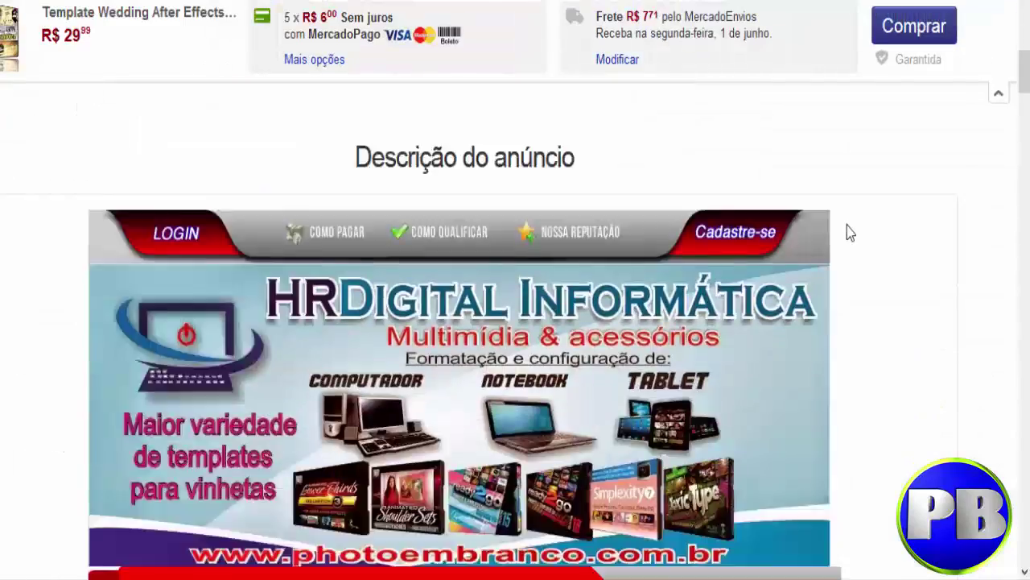
{"action": "scroll", "coordinate": [846, 229], "scroll_direction": "down", "scroll_amount": 5}
{"action": "scroll", "coordinate": [847, 226], "scroll_direction": "down", "scroll_amount": 2}
{"action": "scroll", "coordinate": [847, 226], "scroll_direction": "up", "scroll_amount": 1}
{"action": "scroll", "coordinate": [847, 226], "scroll_direction": "up", "scroll_amount": 1}
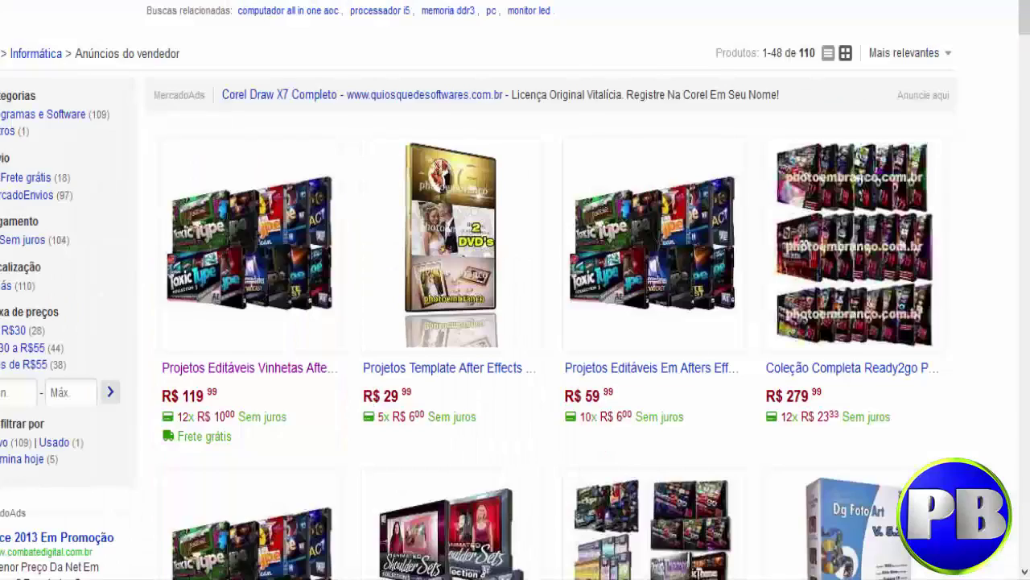
- Scroll back up, then go back and forward to the R$ 59,99 Projetos Template Wedding listing
{"action": "scroll", "coordinate": [615, 355], "scroll_direction": "down", "scroll_amount": 4}
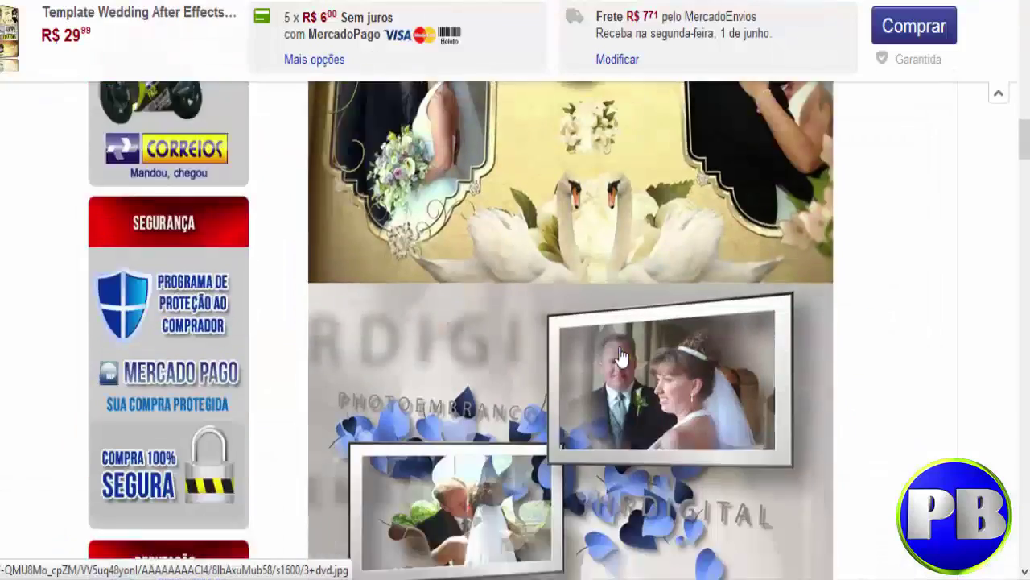
{"action": "scroll", "coordinate": [616, 354], "scroll_direction": "down", "scroll_amount": 1}
{"action": "scroll", "coordinate": [620, 356], "scroll_direction": "up", "scroll_amount": 5}
{"action": "scroll", "coordinate": [621, 356], "scroll_direction": "up", "scroll_amount": 2}
{"action": "scroll", "coordinate": [856, 426], "scroll_direction": "up", "scroll_amount": 3}
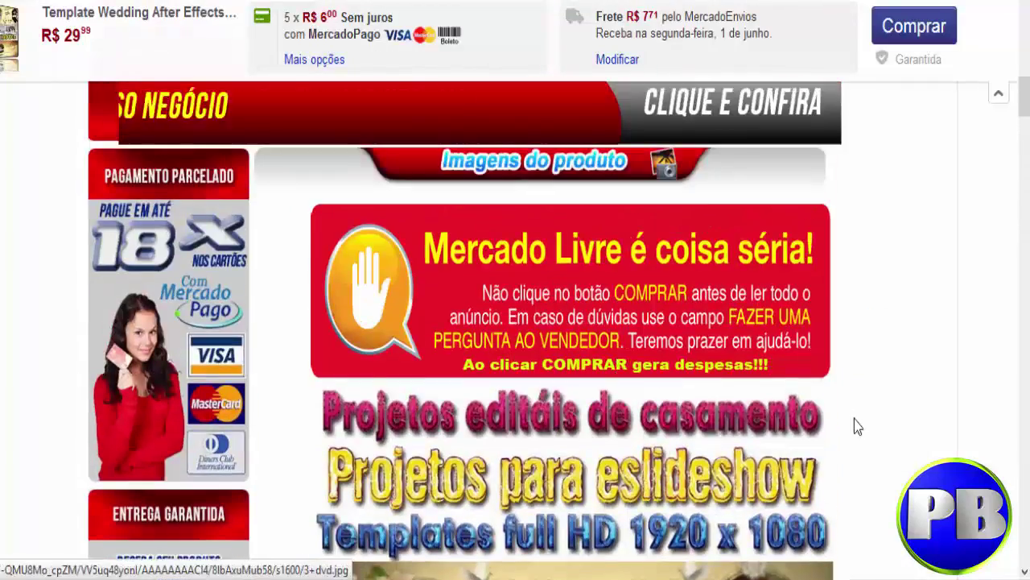
{"action": "scroll", "coordinate": [858, 426], "scroll_direction": "up", "scroll_amount": 5}
{"action": "scroll", "coordinate": [909, 422], "scroll_direction": "up", "scroll_amount": 1}
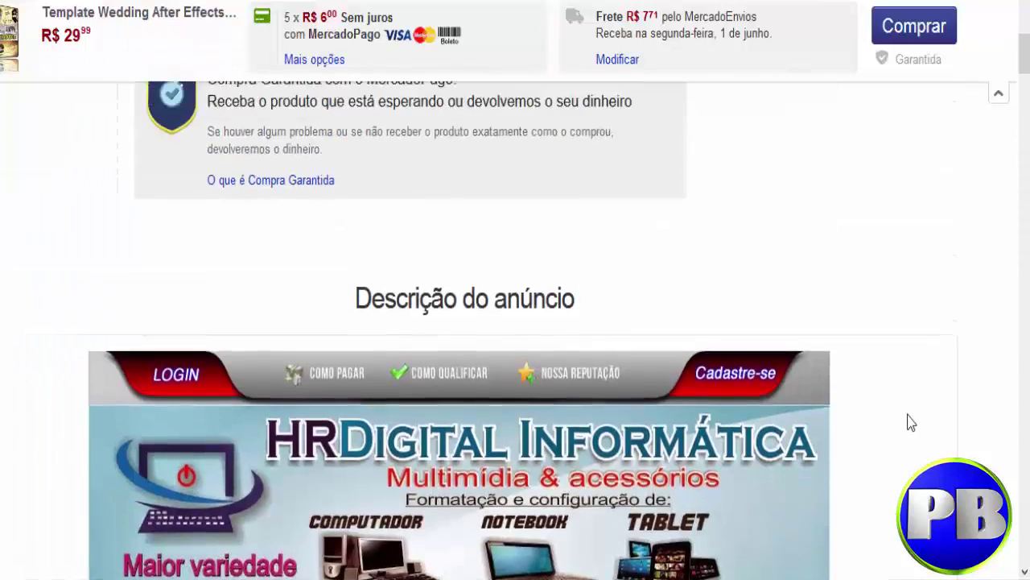
{"action": "scroll", "coordinate": [893, 407], "scroll_direction": "up", "scroll_amount": 6}
{"action": "scroll", "coordinate": [515, 322], "scroll_direction": "up", "scroll_amount": 10}
{"action": "key", "text": "alt+Left"}
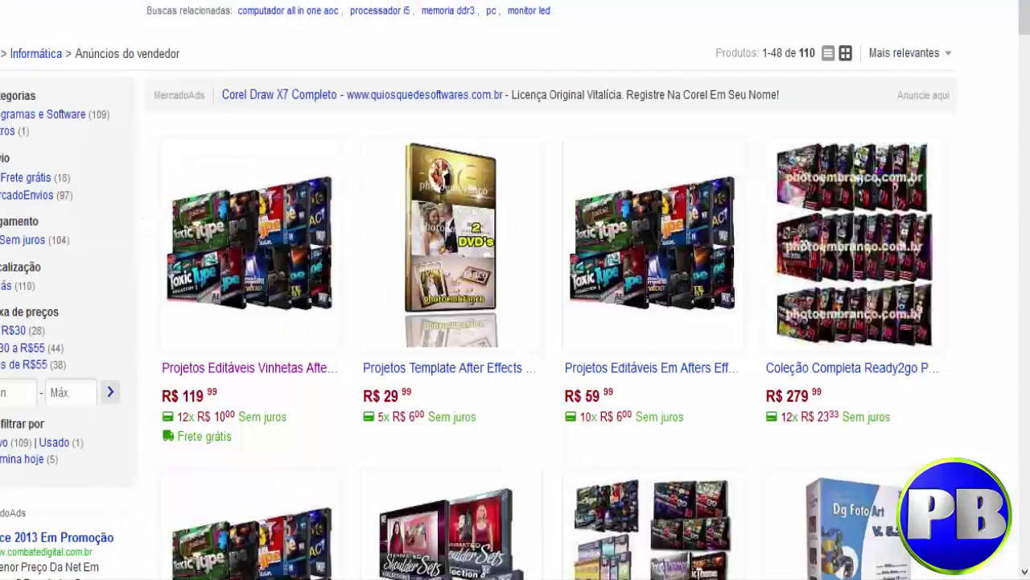
{"action": "key", "text": "alt+Right"}
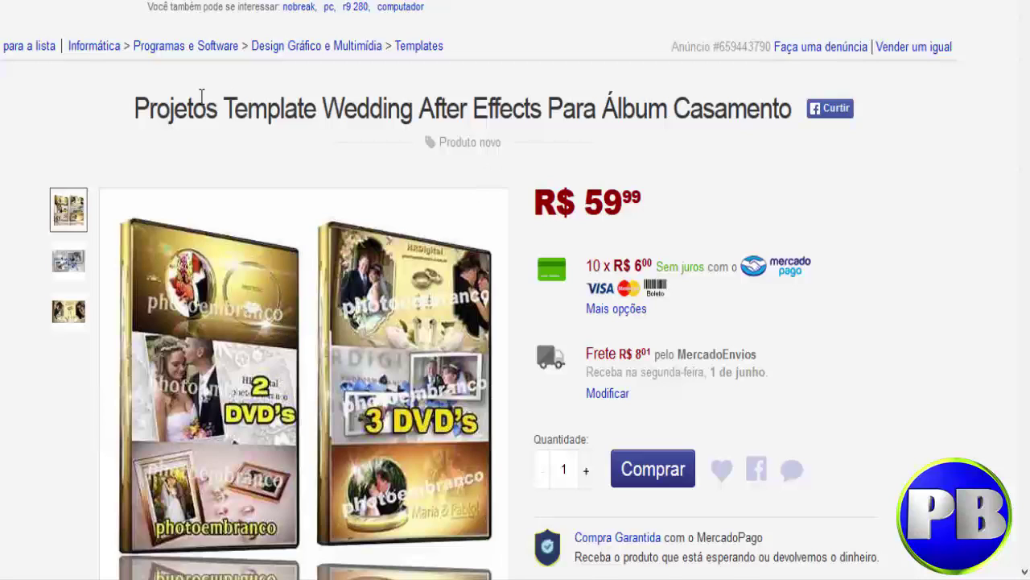
- Highlight the R$ 59,99 listing's title, then scroll down through its description
{"action": "left_click_drag", "start_coordinate": [134, 108], "coordinate": [808, 93]}
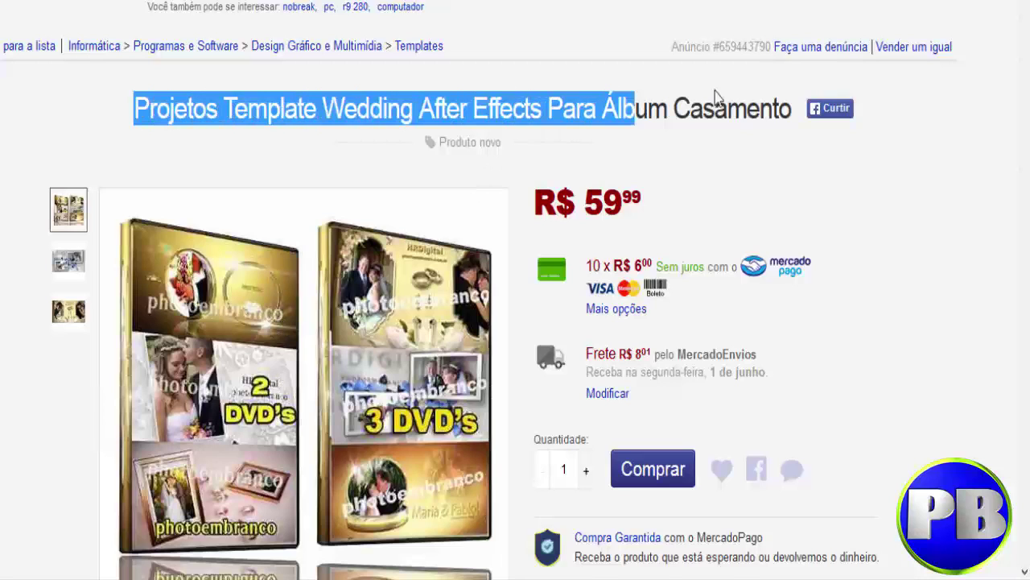
{"action": "left_click", "coordinate": [701, 157]}
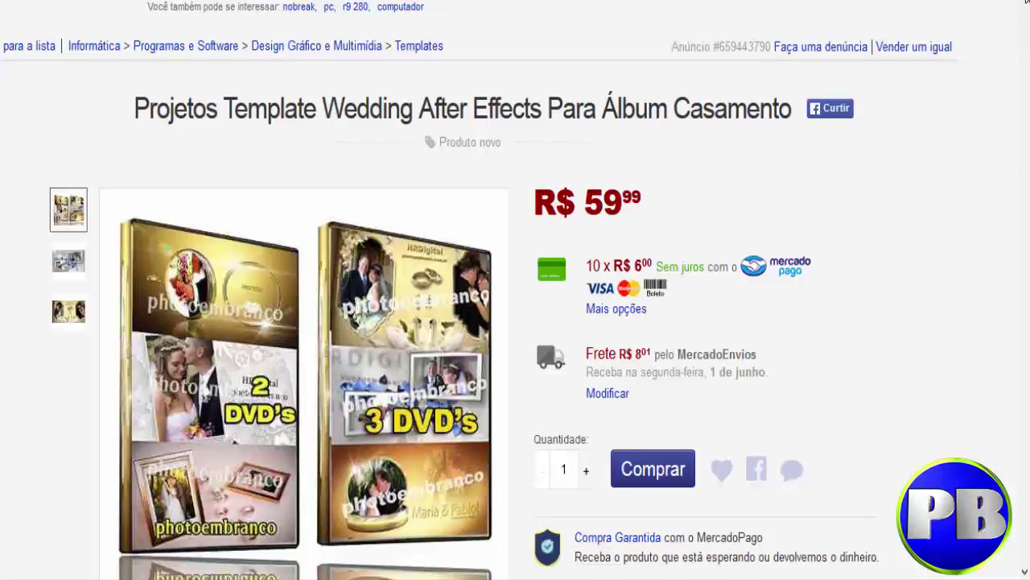
{"action": "scroll", "coordinate": [1026, 37], "scroll_direction": "down", "scroll_amount": 2}
{"action": "scroll", "coordinate": [1026, 36], "scroll_direction": "down", "scroll_amount": 5}
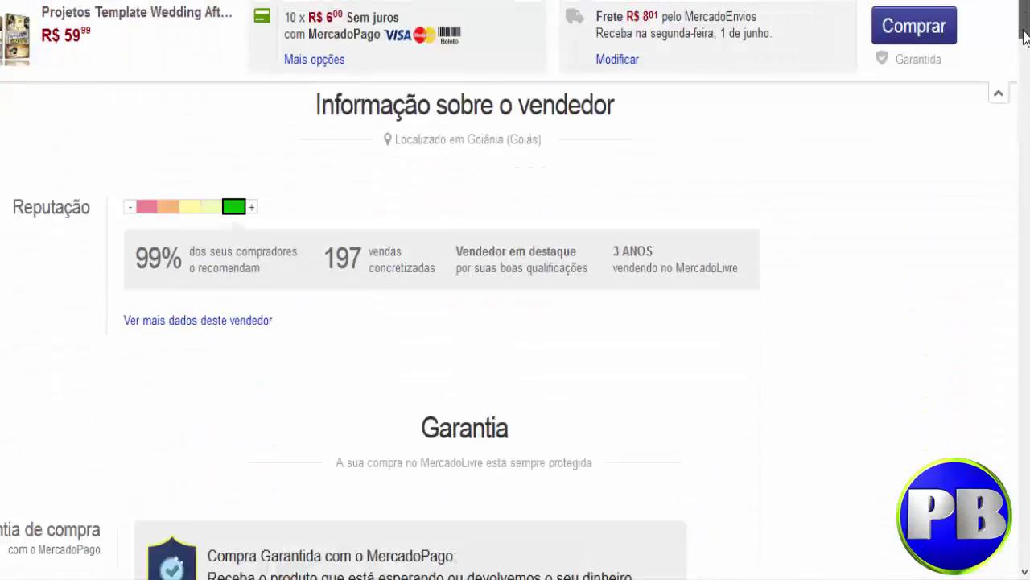
{"action": "mouse_move", "coordinate": [1026, 36]}
{"action": "left_mouse_down"}
{"action": "mouse_move", "coordinate": [1016, 133]}
{"action": "mouse_move", "coordinate": [1018, 105]}
{"action": "left_mouse_up"}
{"action": "scroll", "coordinate": [456, 270], "scroll_direction": "down", "scroll_amount": 2}
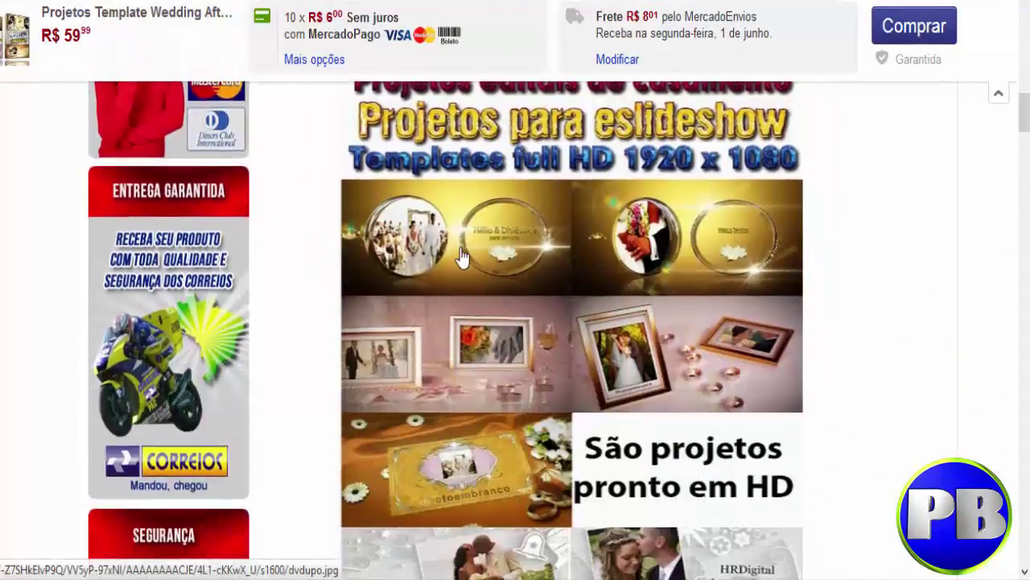
- Step back through the listings, scrolling each page, until reaching the seller's listings grid
{"action": "key", "text": "alt+Left"}
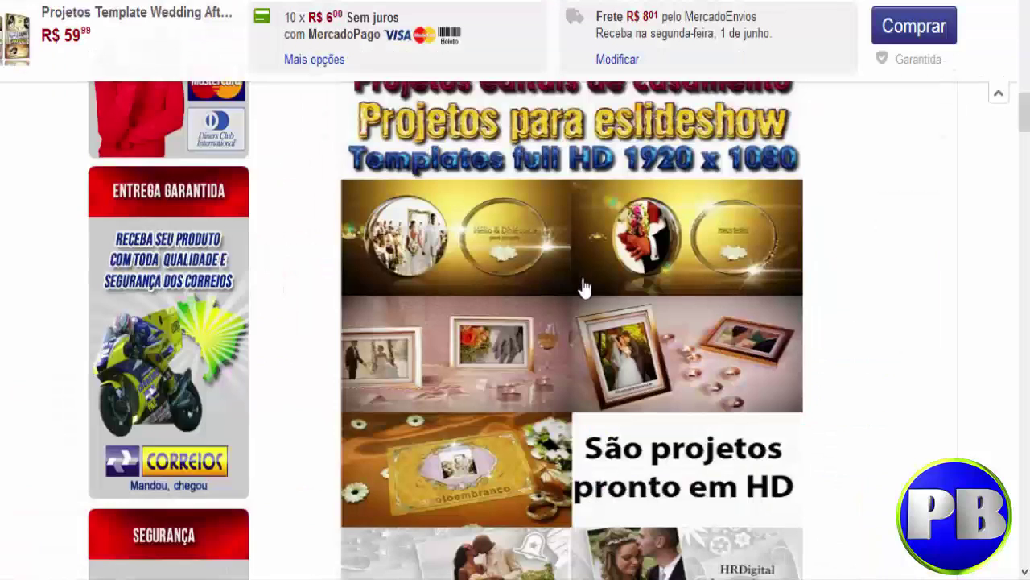
{"action": "scroll", "coordinate": [582, 285], "scroll_direction": "down", "scroll_amount": 2}
{"action": "scroll", "coordinate": [582, 285], "scroll_direction": "down", "scroll_amount": 2}
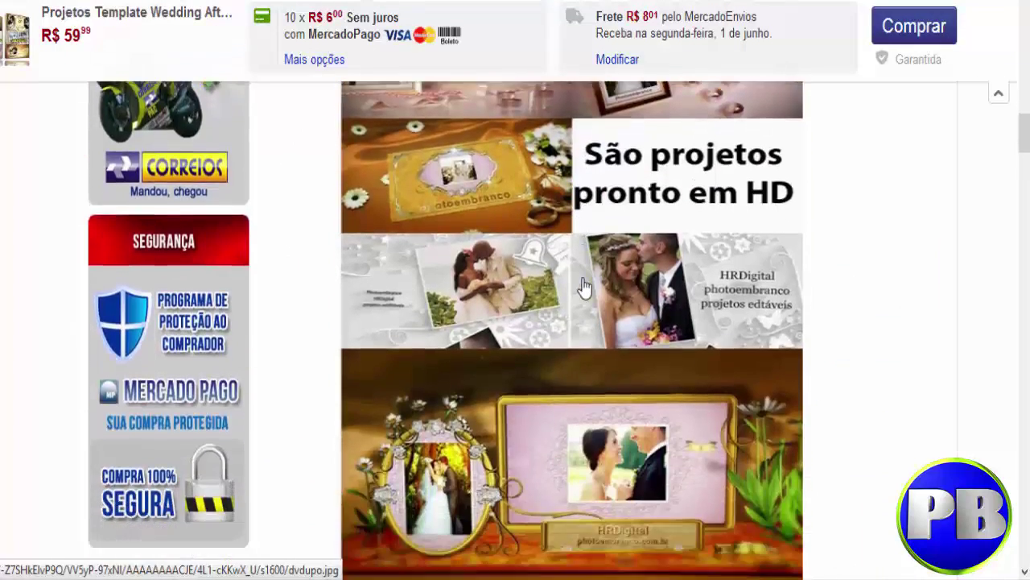
{"action": "scroll", "coordinate": [584, 288], "scroll_direction": "down", "scroll_amount": 2}
{"action": "scroll", "coordinate": [585, 287], "scroll_direction": "down", "scroll_amount": 2}
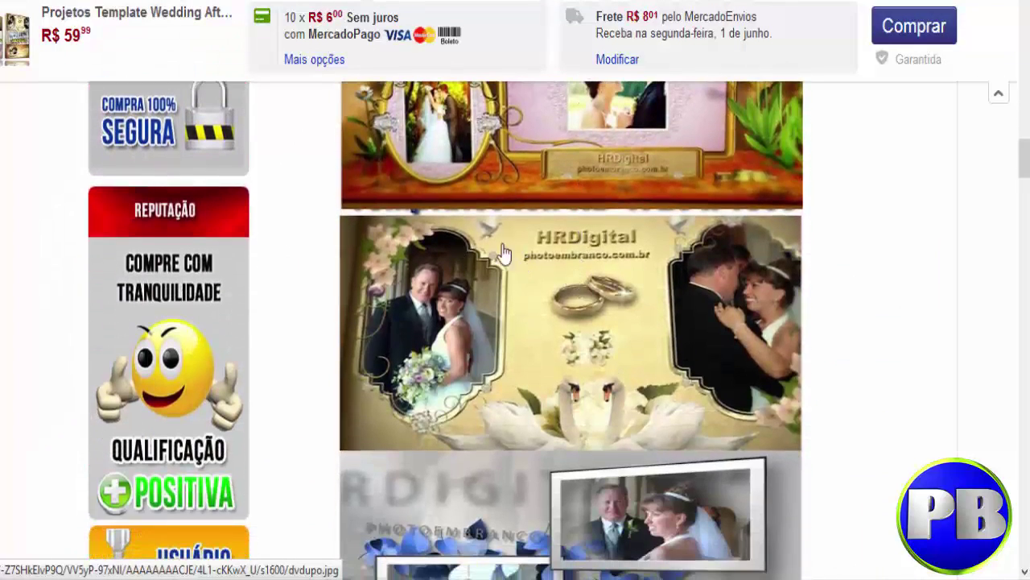
{"action": "scroll", "coordinate": [526, 282], "scroll_direction": "down", "scroll_amount": 3}
{"action": "scroll", "coordinate": [528, 283], "scroll_direction": "down", "scroll_amount": 2}
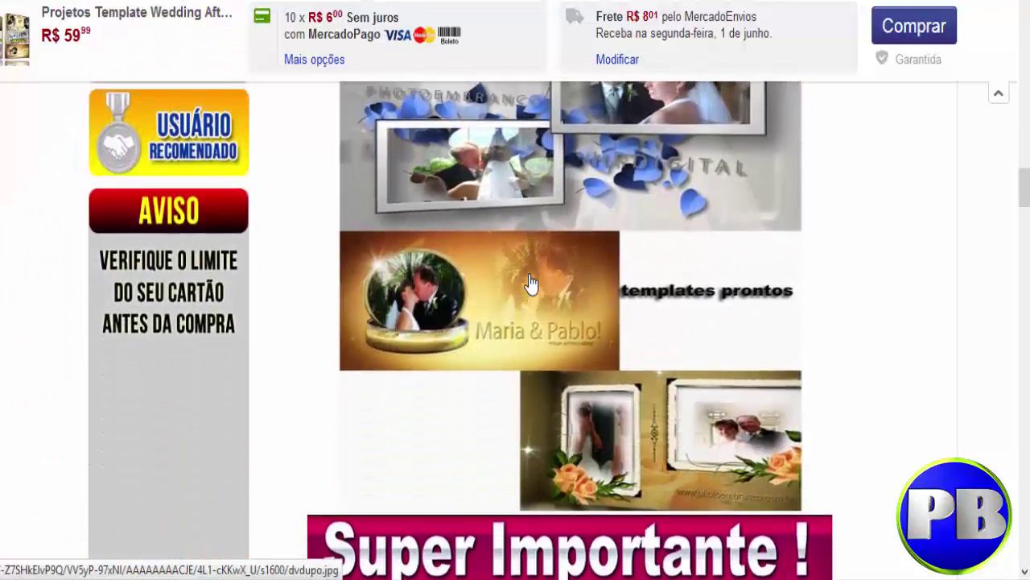
{"action": "scroll", "coordinate": [529, 283], "scroll_direction": "up", "scroll_amount": 3}
{"action": "key", "text": "Home"}
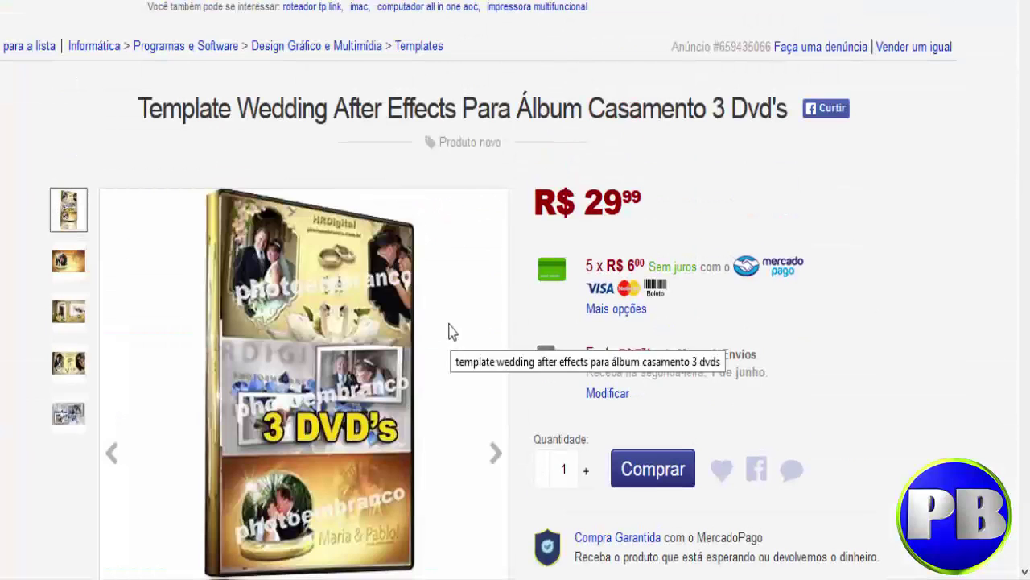
{"action": "scroll", "coordinate": [451, 332], "scroll_direction": "down", "scroll_amount": 5}
{"action": "key", "text": "alt+Left"}
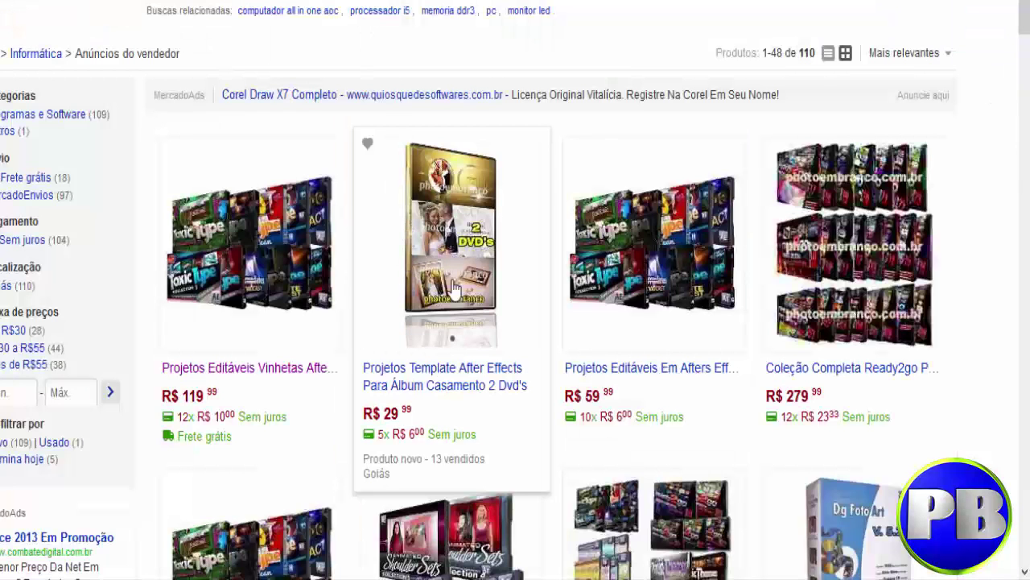
- Compare the 3 Dvd's wedding template listing with Projetos Template Wedding, then return to the seller grid
{"action": "left_click", "coordinate": [473, 259]}
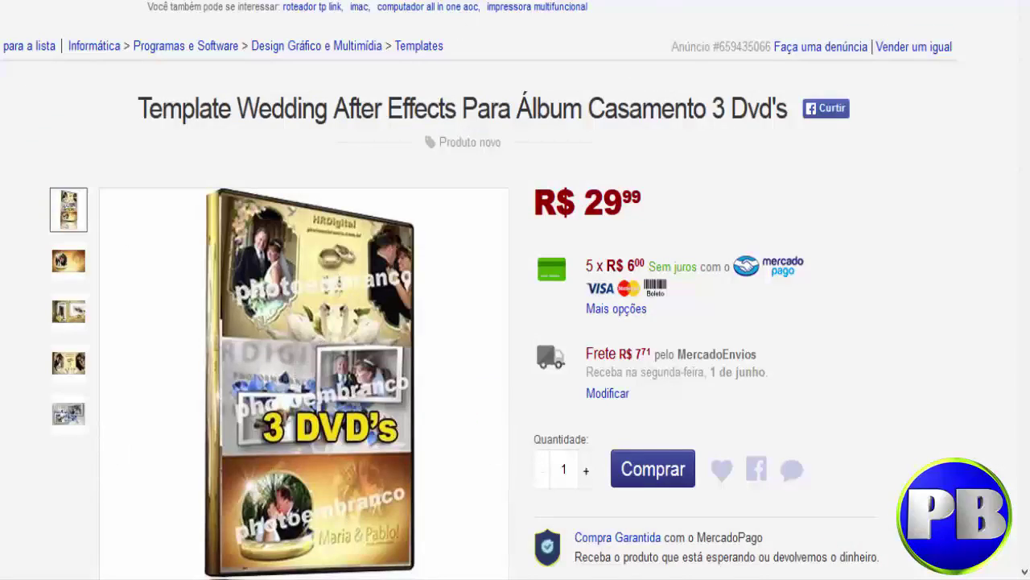
{"action": "key", "text": "alt+Left"}
{"action": "scroll", "coordinate": [451, 322], "scroll_direction": "up", "scroll_amount": 3}
{"action": "scroll", "coordinate": [451, 329], "scroll_direction": "up", "scroll_amount": 5}
{"action": "scroll", "coordinate": [451, 320], "scroll_direction": "up", "scroll_amount": 5}
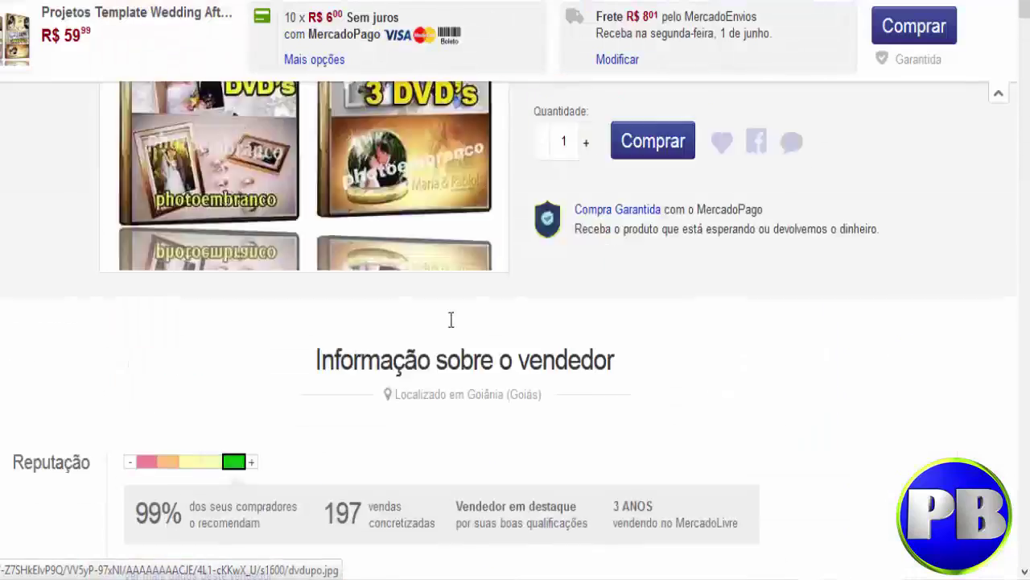
{"action": "scroll", "coordinate": [451, 320], "scroll_direction": "up", "scroll_amount": 4}
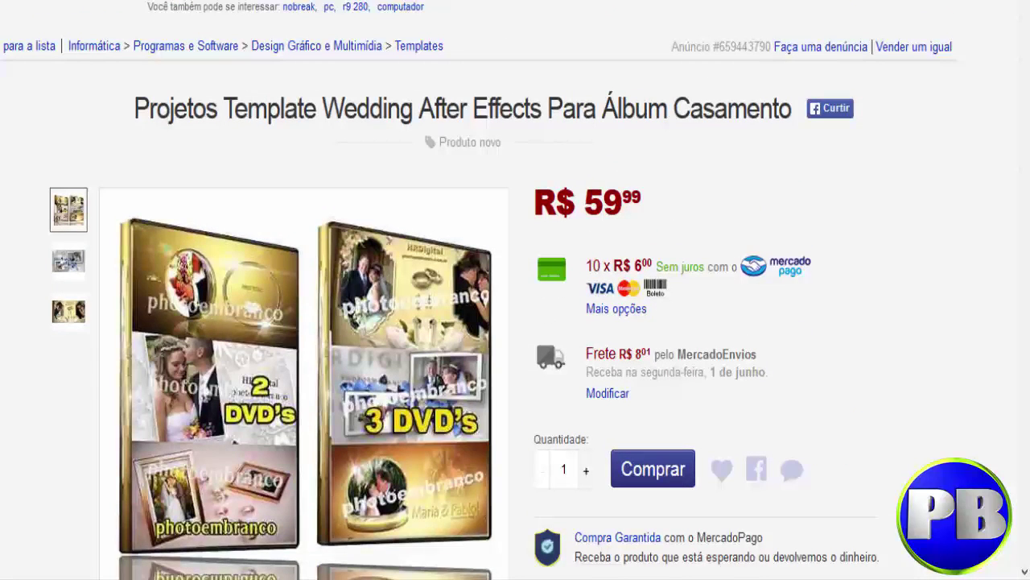
{"action": "key", "text": "alt+Right"}
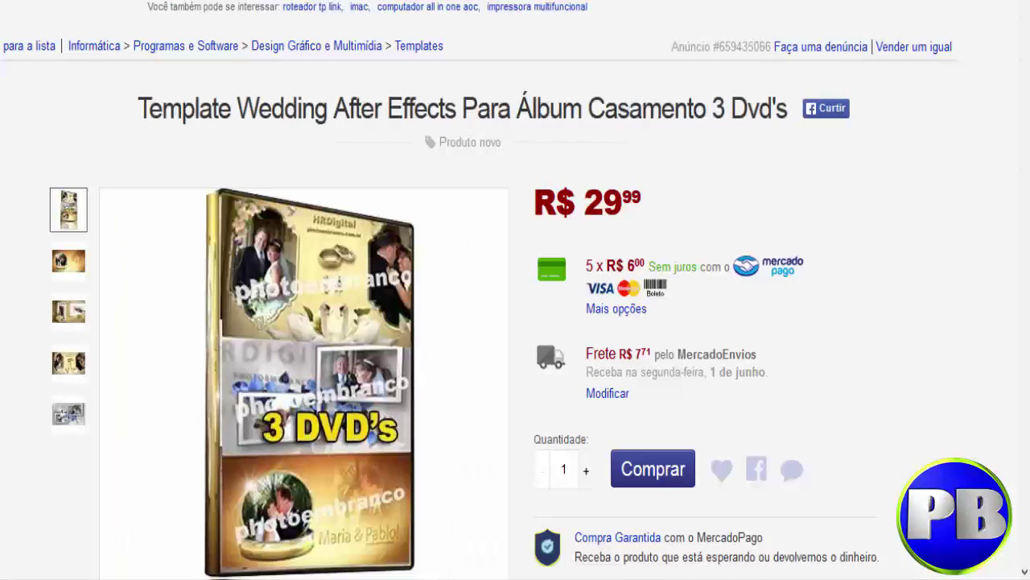
{"action": "key", "text": "alt+Left"}
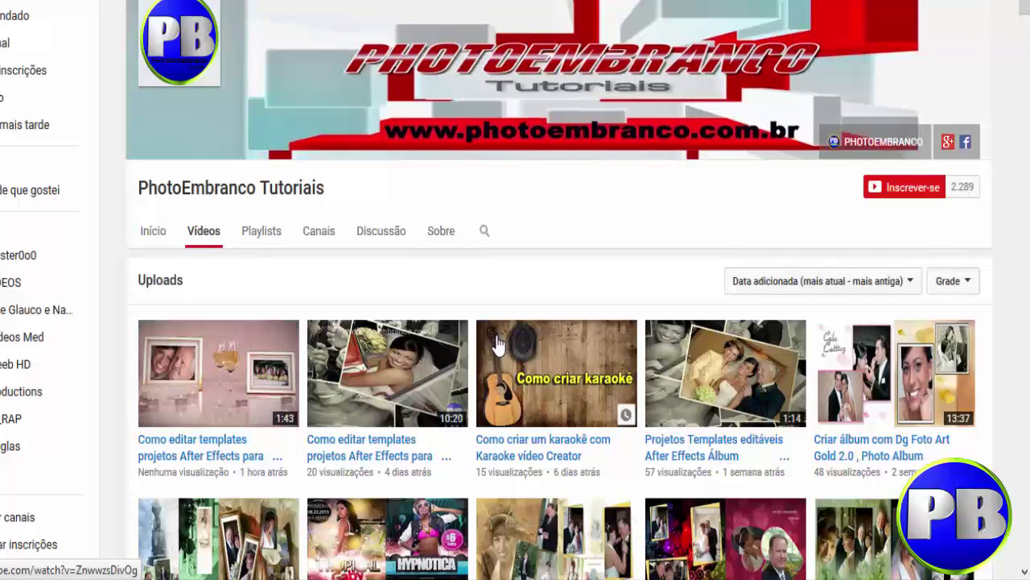
- Scroll the PhotoEmbranco Tutoriais uploads grid down and back up to review the tutorials
{"action": "scroll", "coordinate": [498, 345], "scroll_direction": "down", "scroll_amount": 3}
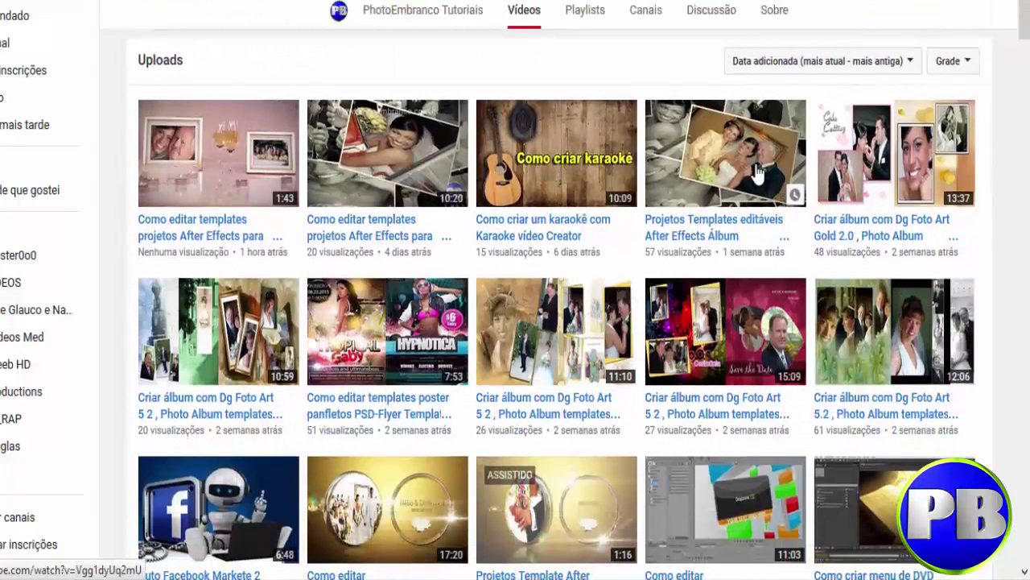
{"action": "scroll", "coordinate": [392, 346], "scroll_direction": "down", "scroll_amount": 3}
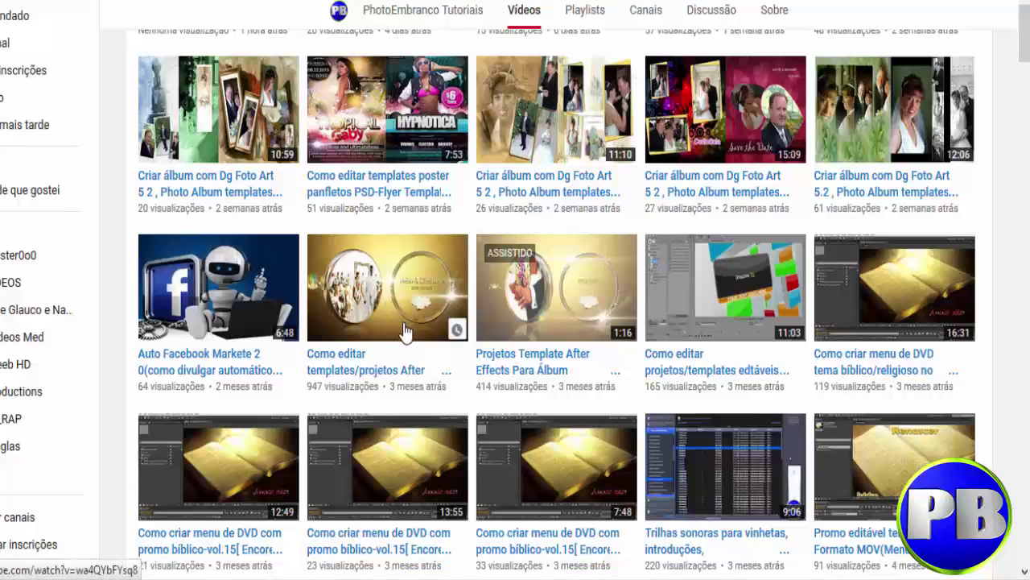
{"action": "scroll", "coordinate": [483, 265], "scroll_direction": "up", "scroll_amount": 3}
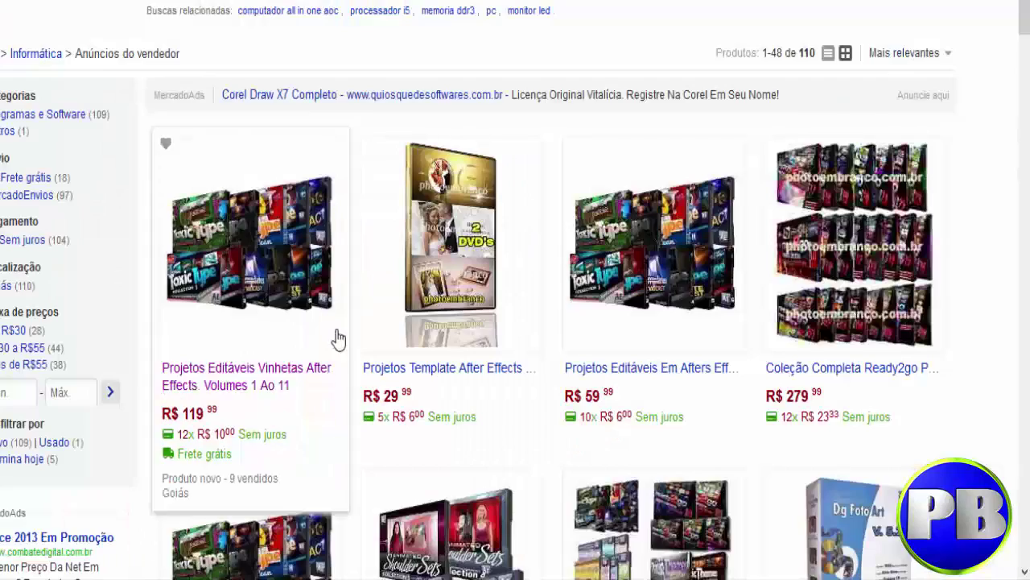
{"action": "scroll", "coordinate": [840, 202], "scroll_direction": "down", "scroll_amount": 5}
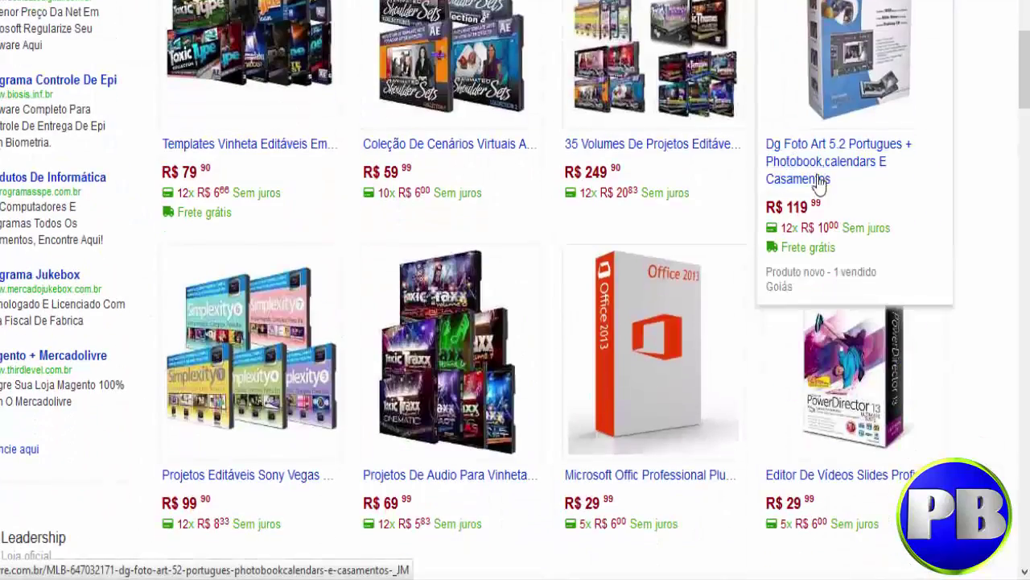
{"action": "scroll", "coordinate": [801, 200], "scroll_direction": "up", "scroll_amount": 4}
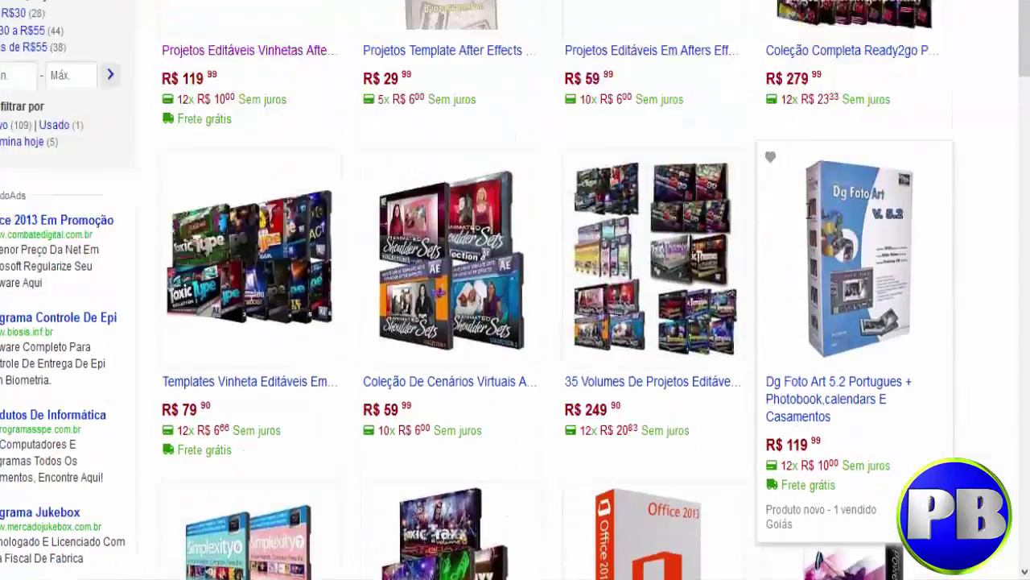
{"action": "scroll", "coordinate": [855, 261], "scroll_direction": "down", "scroll_amount": 2}
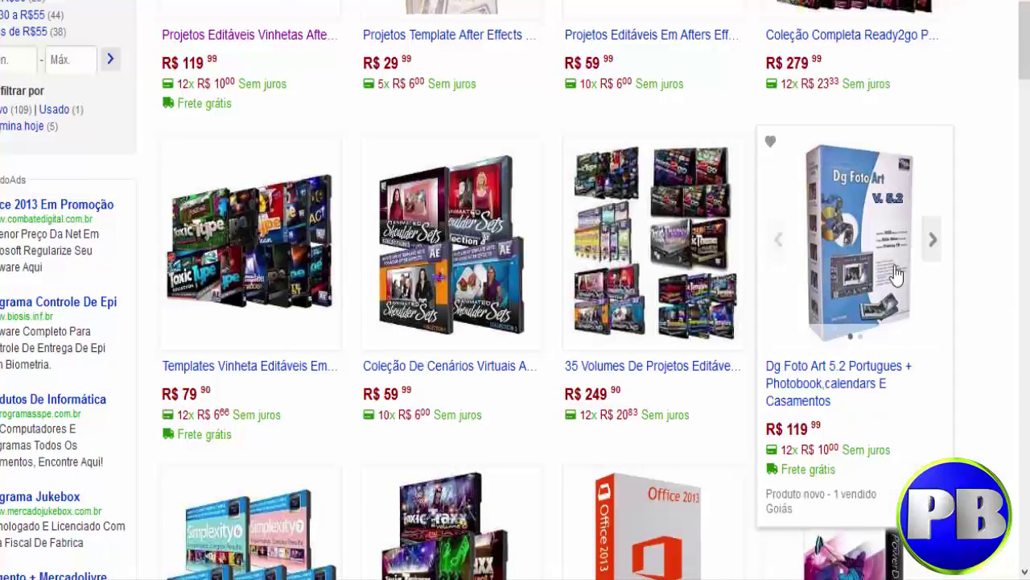
{"action": "scroll", "coordinate": [869, 269], "scroll_direction": "down", "scroll_amount": 2}
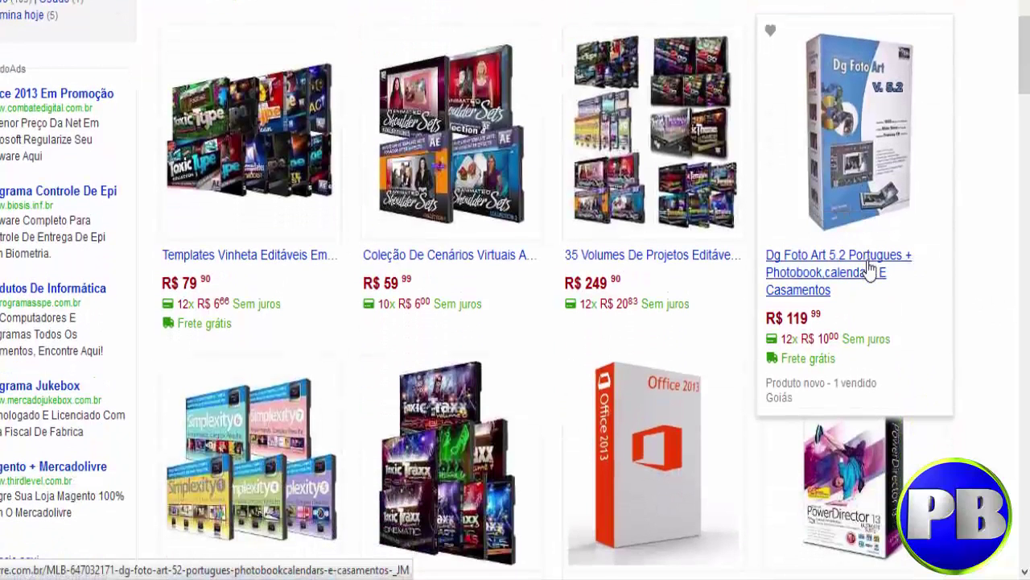
{"action": "scroll", "coordinate": [869, 270], "scroll_direction": "up", "scroll_amount": 2}
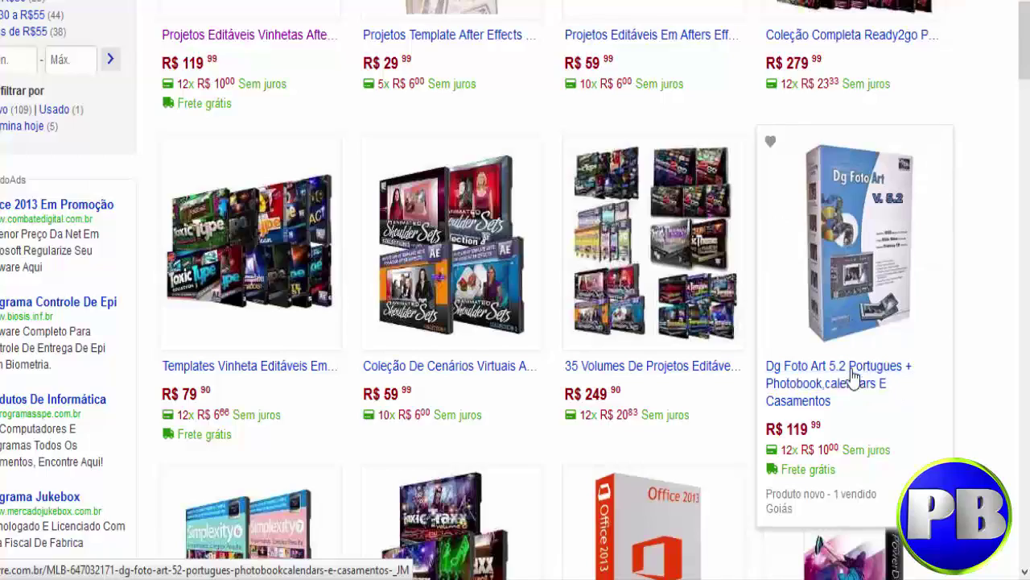
{"action": "scroll", "coordinate": [854, 371], "scroll_direction": "down", "scroll_amount": 8}
{"action": "scroll", "coordinate": [846, 338], "scroll_direction": "down", "scroll_amount": 10}
{"action": "scroll", "coordinate": [846, 346], "scroll_direction": "down", "scroll_amount": 4}
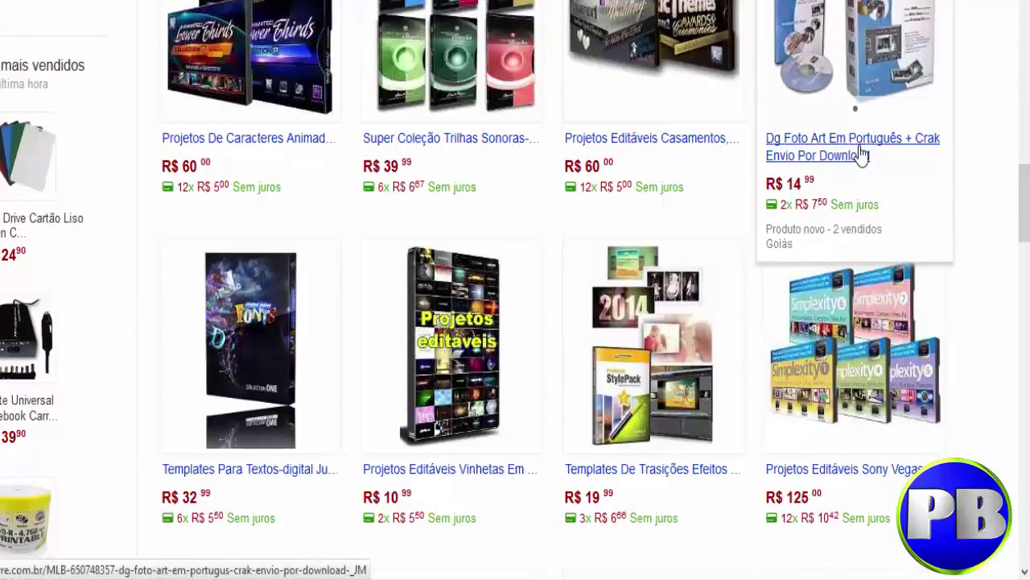
{"action": "scroll", "coordinate": [837, 175], "scroll_direction": "down", "scroll_amount": 3}
{"action": "scroll", "coordinate": [786, 210], "scroll_direction": "down", "scroll_amount": 3}
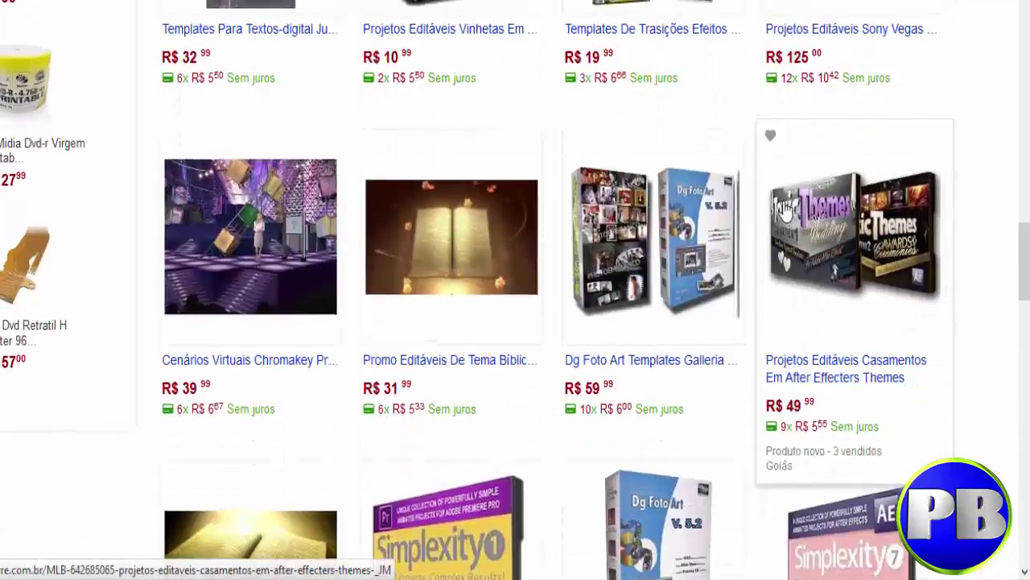
{"action": "scroll", "coordinate": [786, 210], "scroll_direction": "up", "scroll_amount": 7}
{"action": "scroll", "coordinate": [786, 210], "scroll_direction": "down", "scroll_amount": 5}
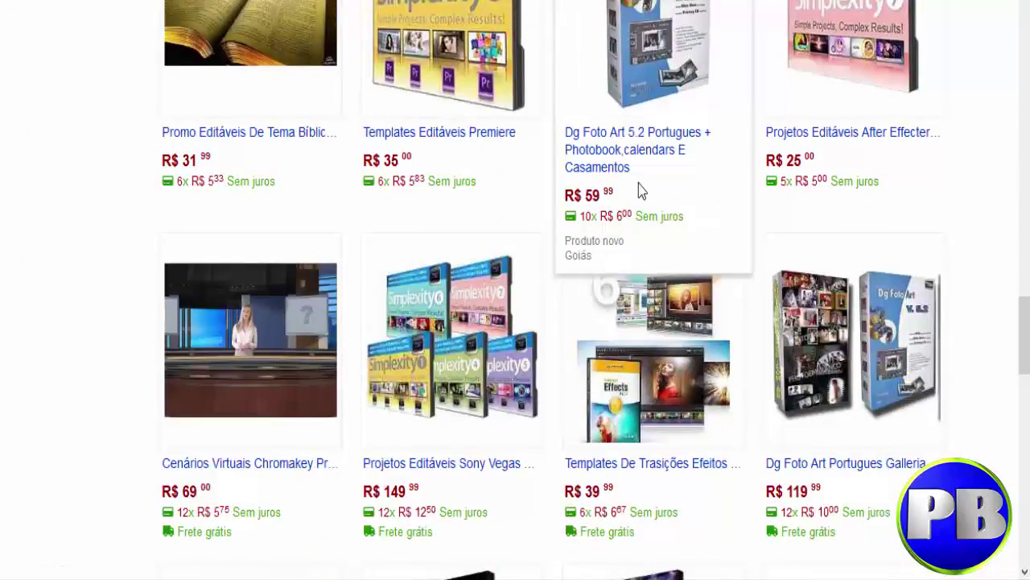
{"action": "scroll", "coordinate": [639, 187], "scroll_direction": "up", "scroll_amount": 5}
{"action": "scroll", "coordinate": [639, 187], "scroll_direction": "up", "scroll_amount": 4}
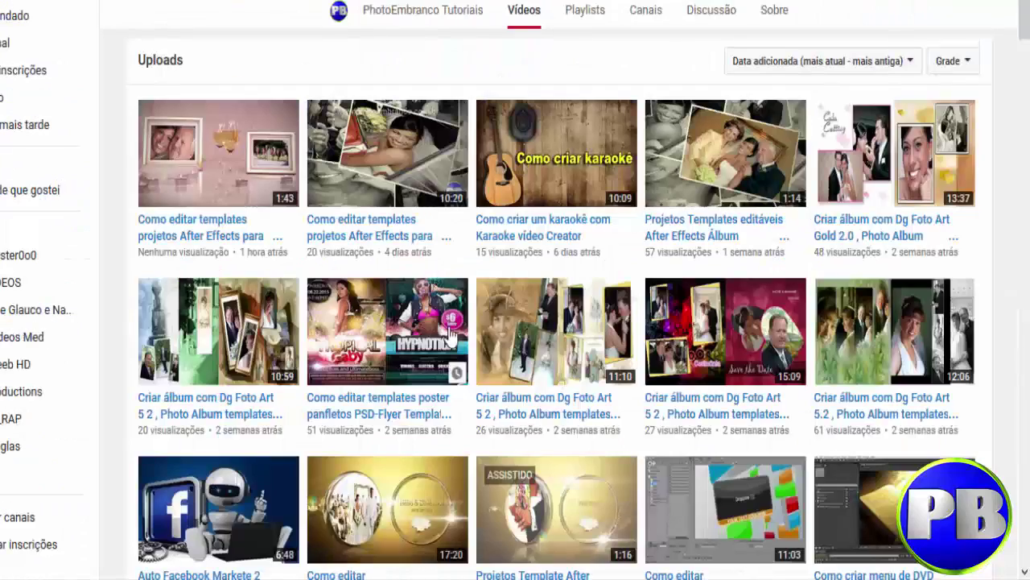
- Scroll down and back up through the channel's uploaded template tutorial videos
{"action": "scroll", "coordinate": [467, 306], "scroll_direction": "up", "scroll_amount": 2}
{"action": "scroll", "coordinate": [488, 322], "scroll_direction": "down", "scroll_amount": 2}
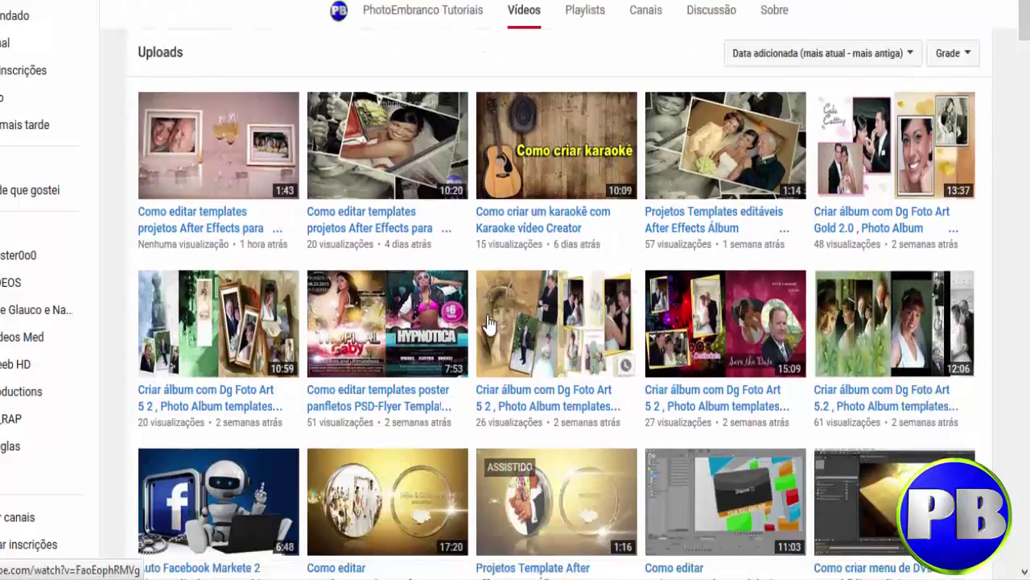
{"action": "scroll", "coordinate": [488, 322], "scroll_direction": "down", "scroll_amount": 5}
{"action": "scroll", "coordinate": [488, 322], "scroll_direction": "down", "scroll_amount": 3}
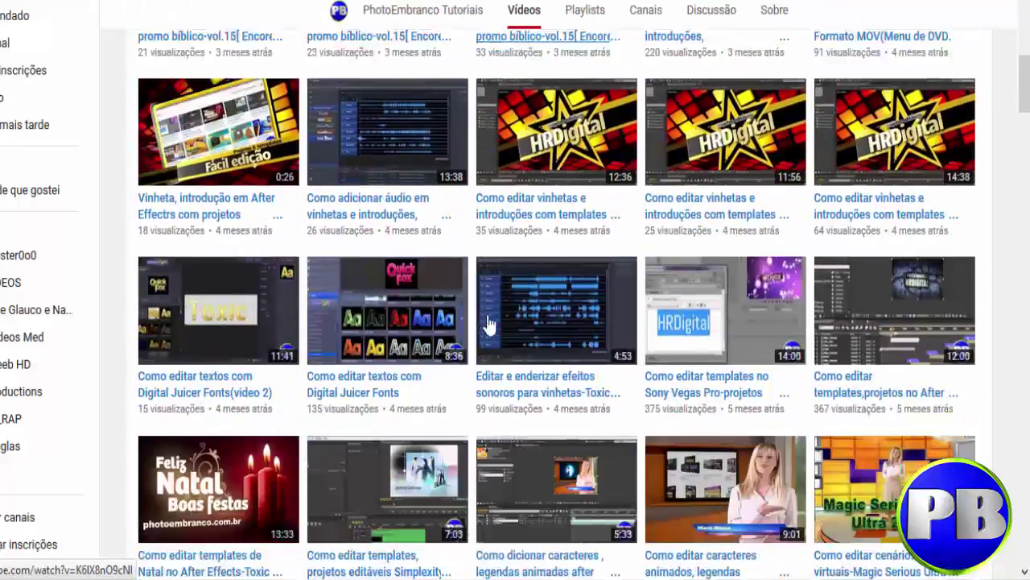
{"action": "scroll", "coordinate": [487, 322], "scroll_direction": "down", "scroll_amount": 4}
{"action": "scroll", "coordinate": [488, 322], "scroll_direction": "down", "scroll_amount": 2}
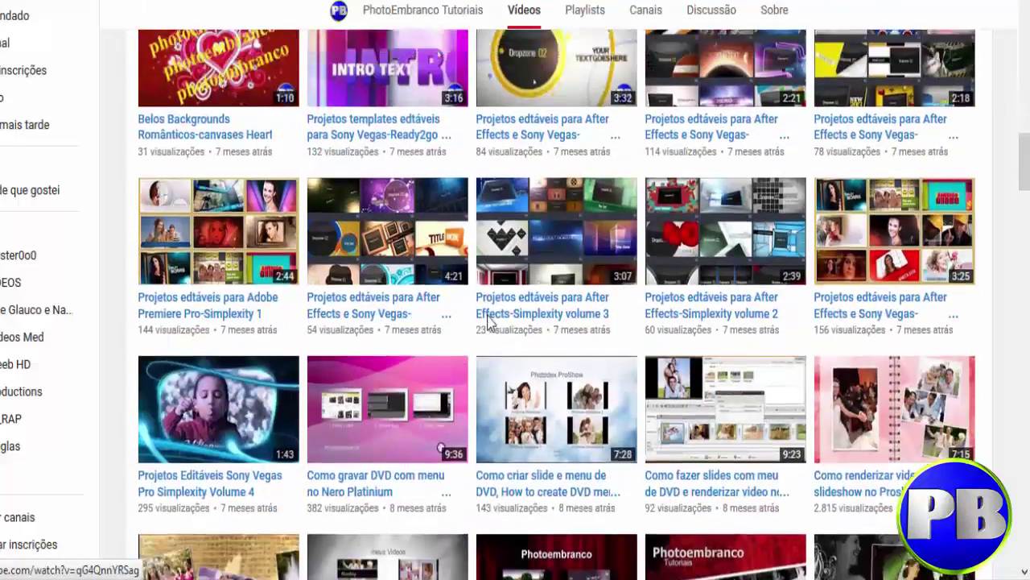
{"action": "scroll", "coordinate": [488, 322], "scroll_direction": "up", "scroll_amount": 10}
{"action": "scroll", "coordinate": [451, 330], "scroll_direction": "up", "scroll_amount": 5}
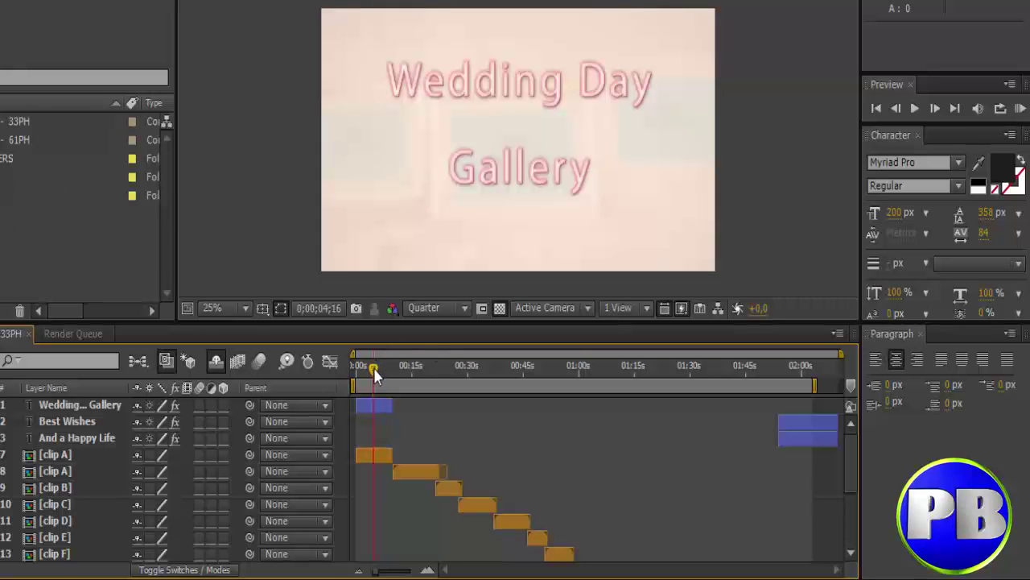
{"action": "left_click_drag", "start_coordinate": [374, 367], "coordinate": [397, 371]}
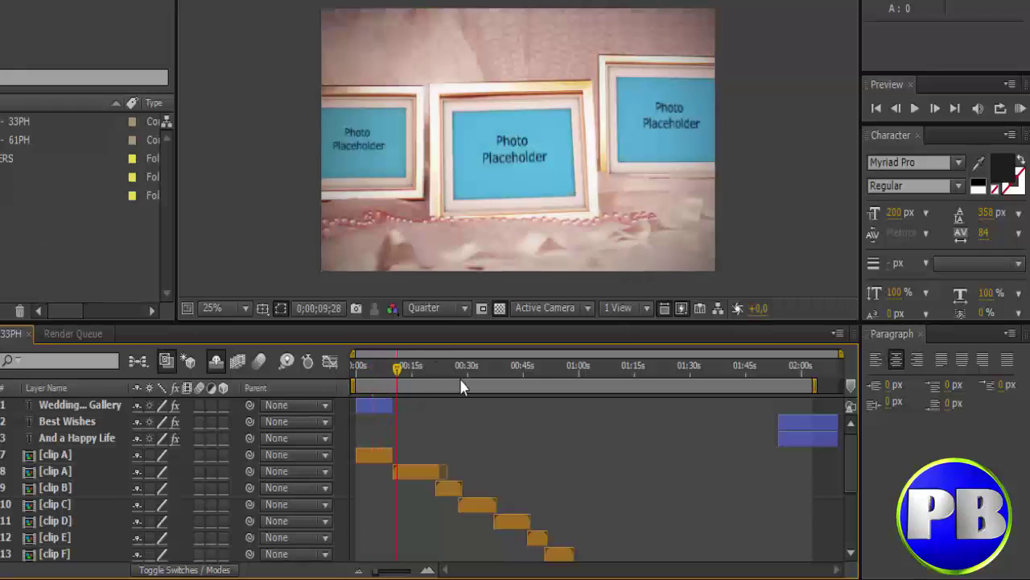
{"action": "key", "text": "space"}
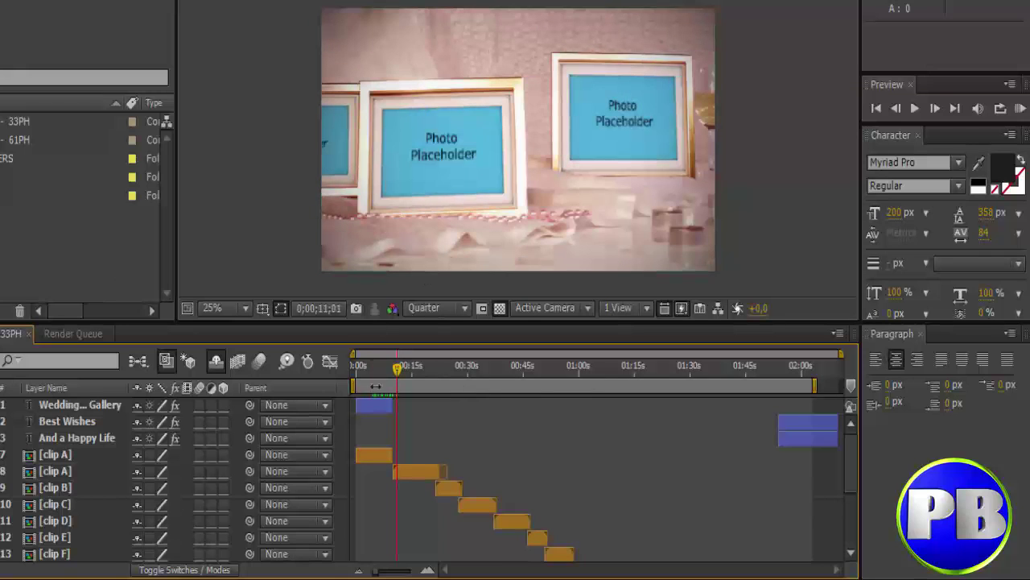
{"action": "left_click", "coordinate": [375, 372]}
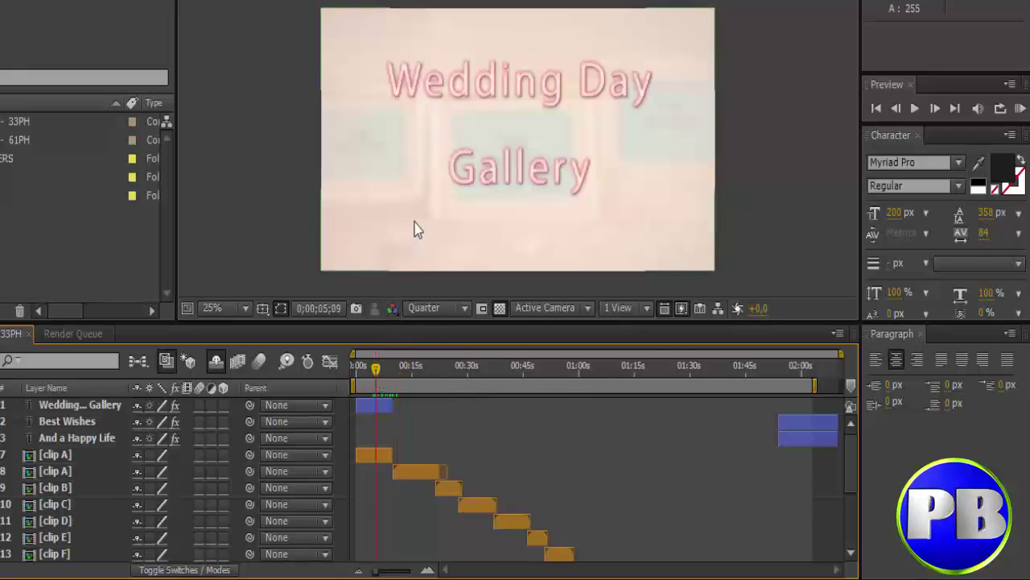
- Select the Wedding Day Gallery text layer and retype its text as 'photoembranco'
{"action": "left_click", "coordinate": [78, 405]}
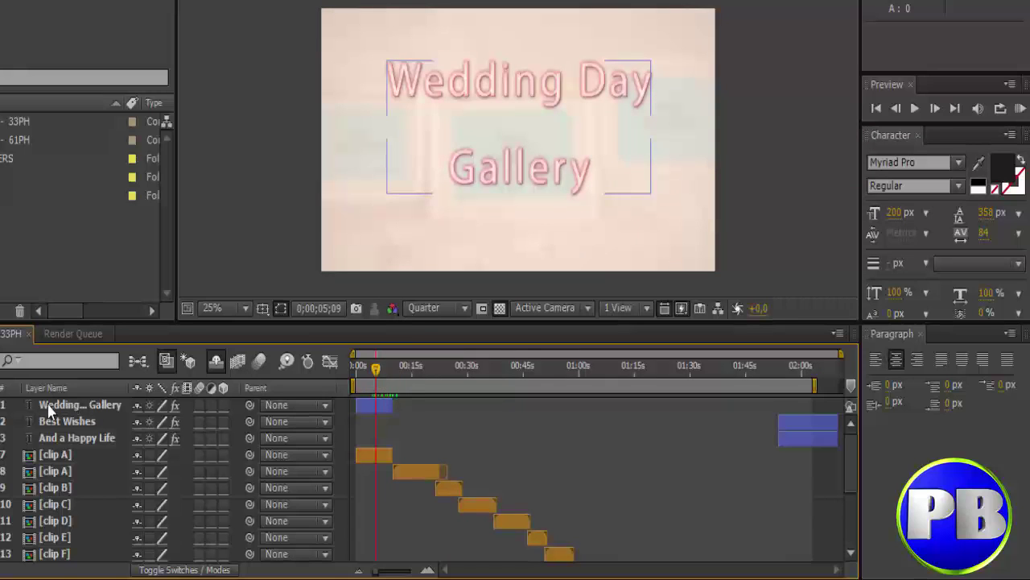
{"action": "left_click", "coordinate": [49, 409]}
{"action": "double_click", "coordinate": [46, 409]}
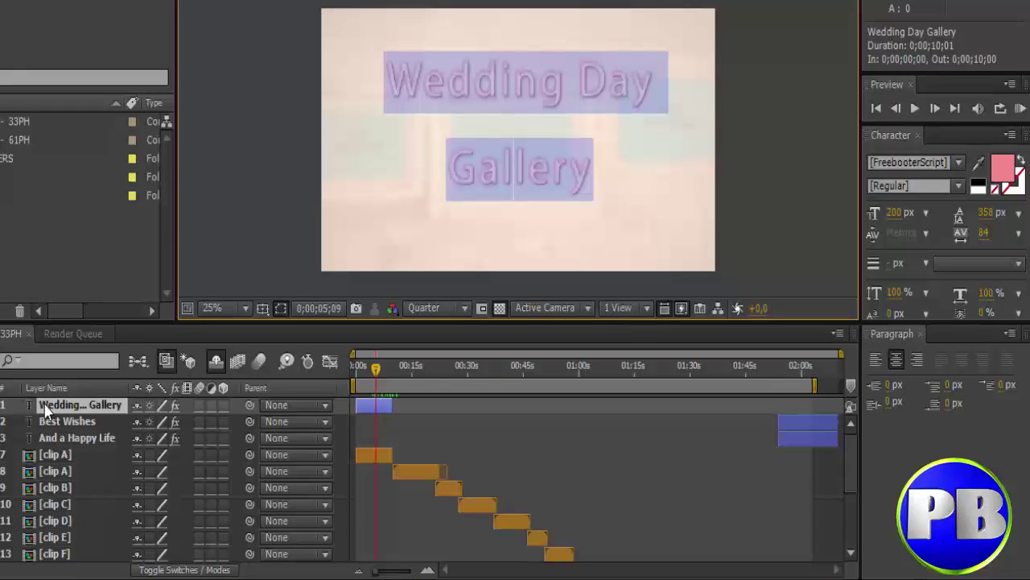
{"action": "type", "text": "photoe"}
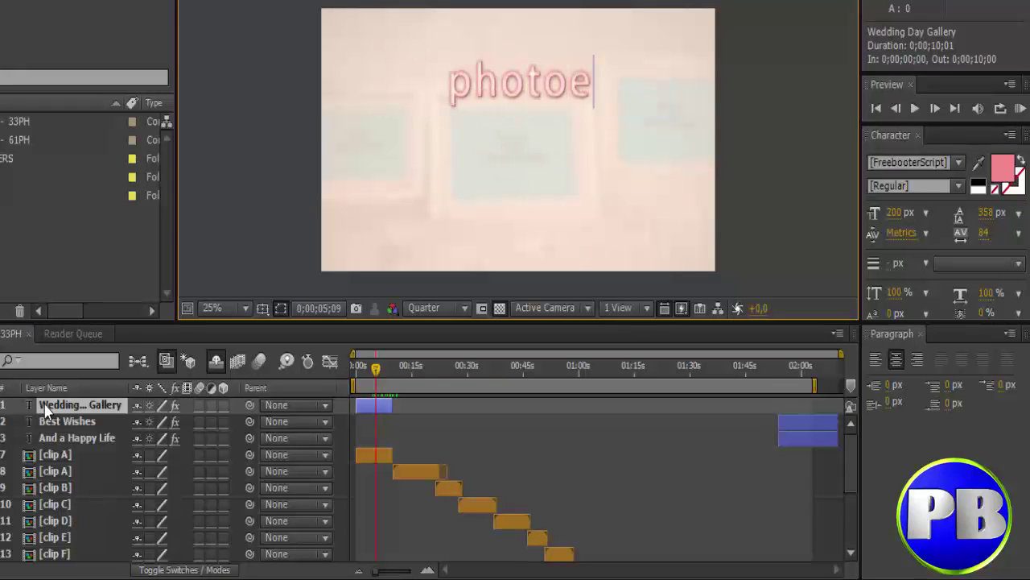
{"action": "type", "text": "mbra"}
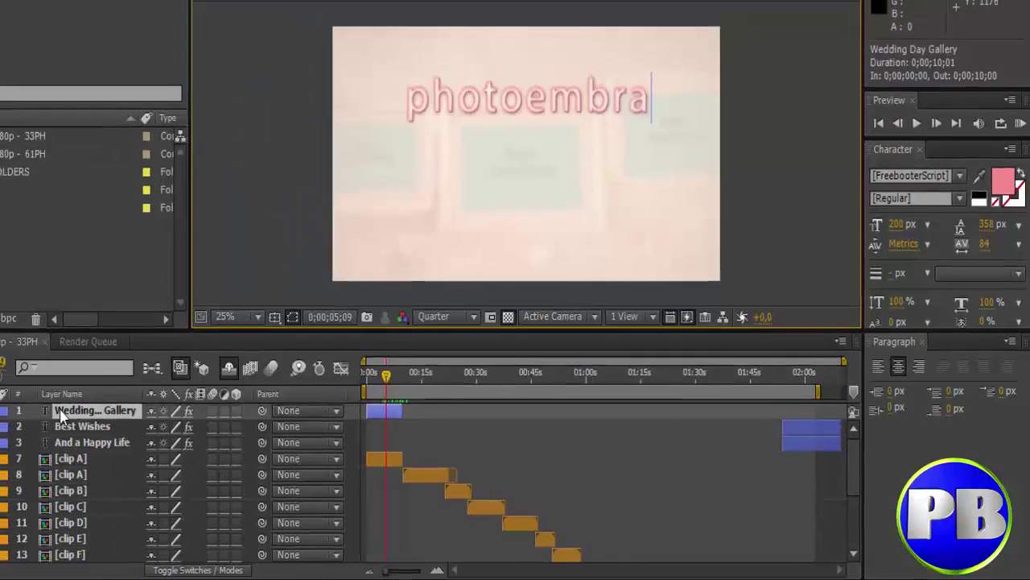
{"action": "type", "text": "nco"}
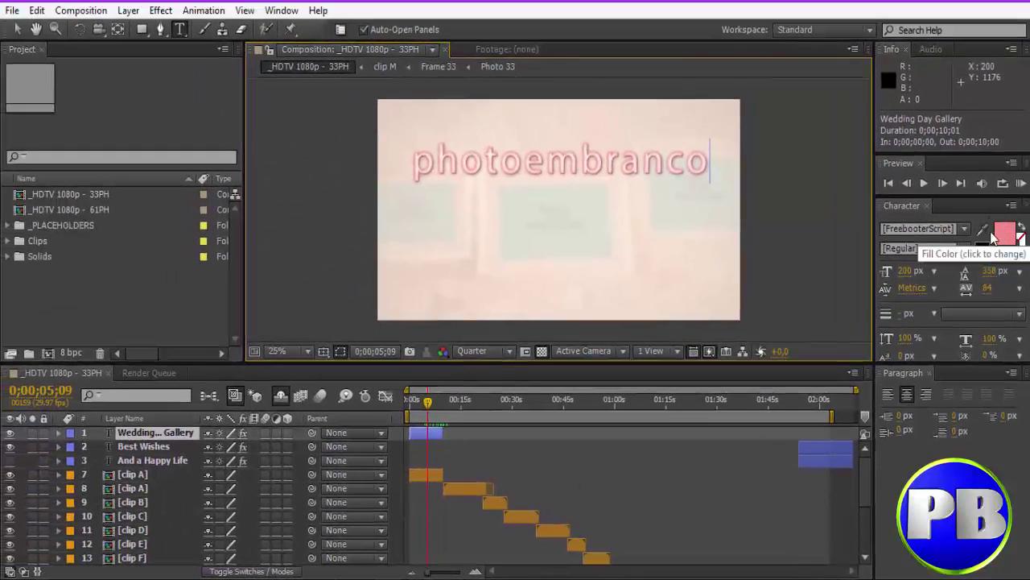
- Change the photoembranco title's font to Futura Md BT Bold, then scrub ahead to check it
{"action": "left_click", "coordinate": [17, 29]}
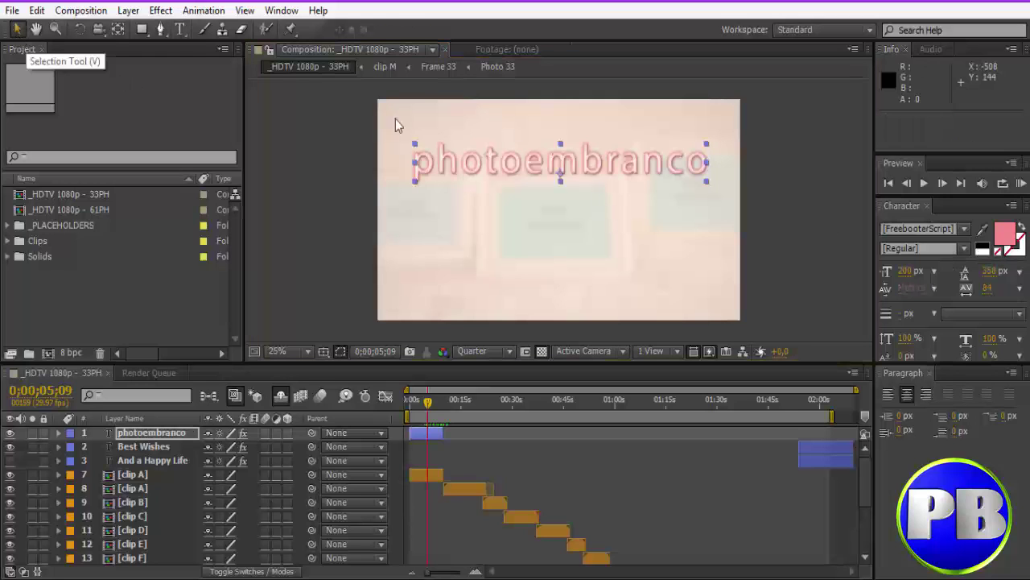
{"action": "left_click", "coordinate": [963, 233]}
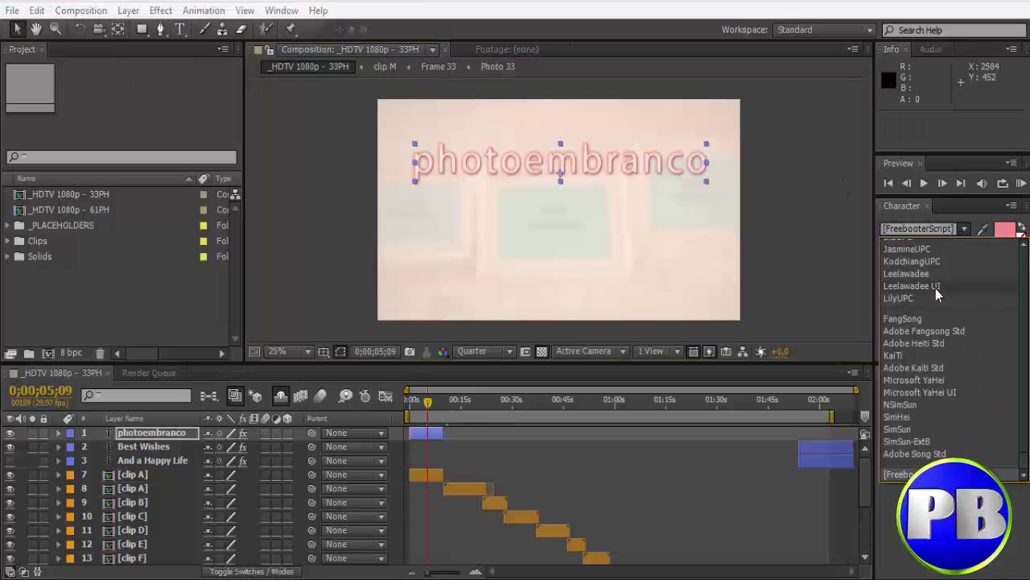
{"action": "left_click", "coordinate": [930, 231]}
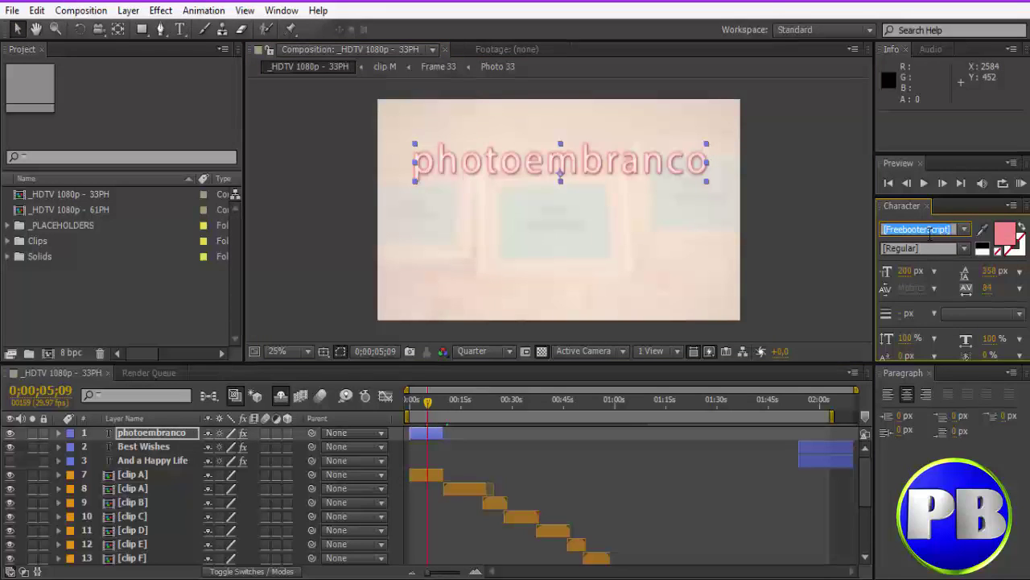
{"action": "type", "text": "Futura"}
{"action": "key", "text": "Return"}
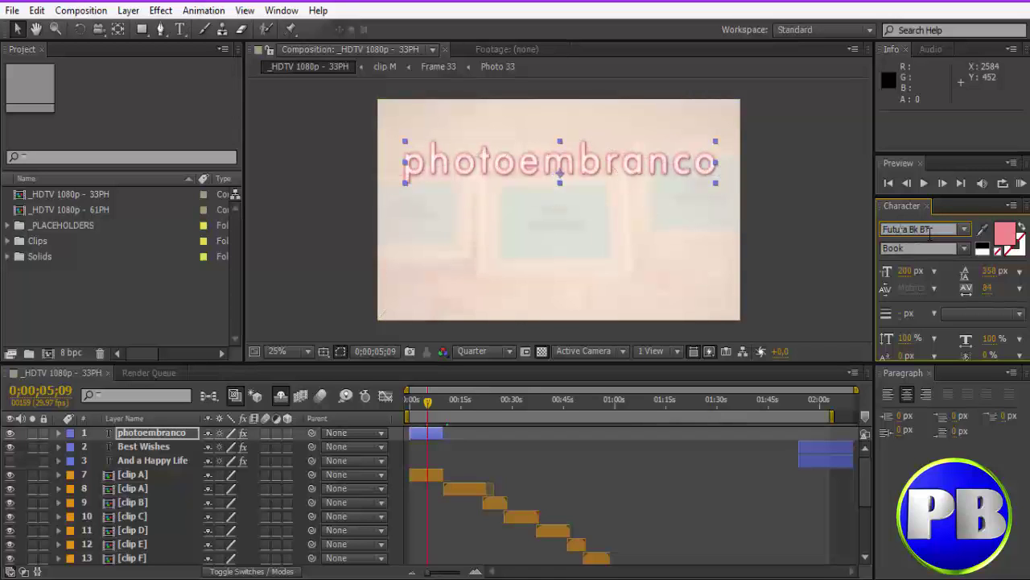
{"action": "left_click", "coordinate": [965, 230]}
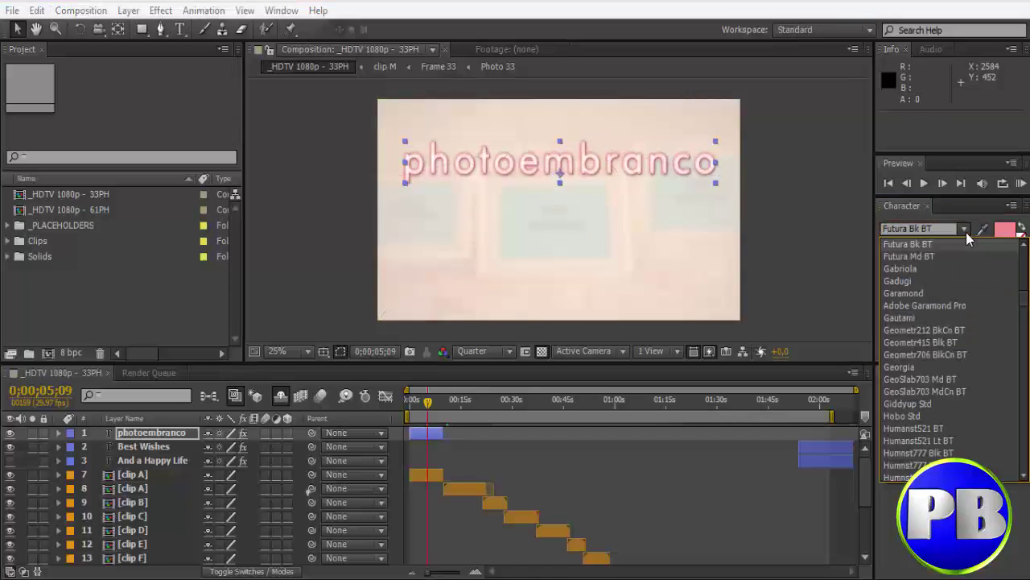
{"action": "left_click", "coordinate": [939, 256]}
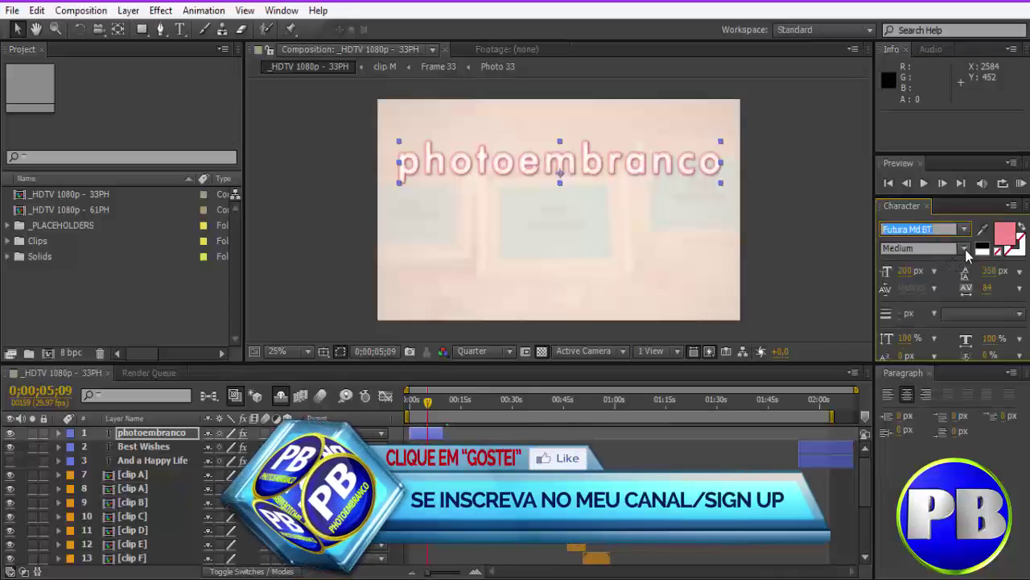
{"action": "left_click", "coordinate": [965, 248]}
{"action": "left_click", "coordinate": [914, 304]}
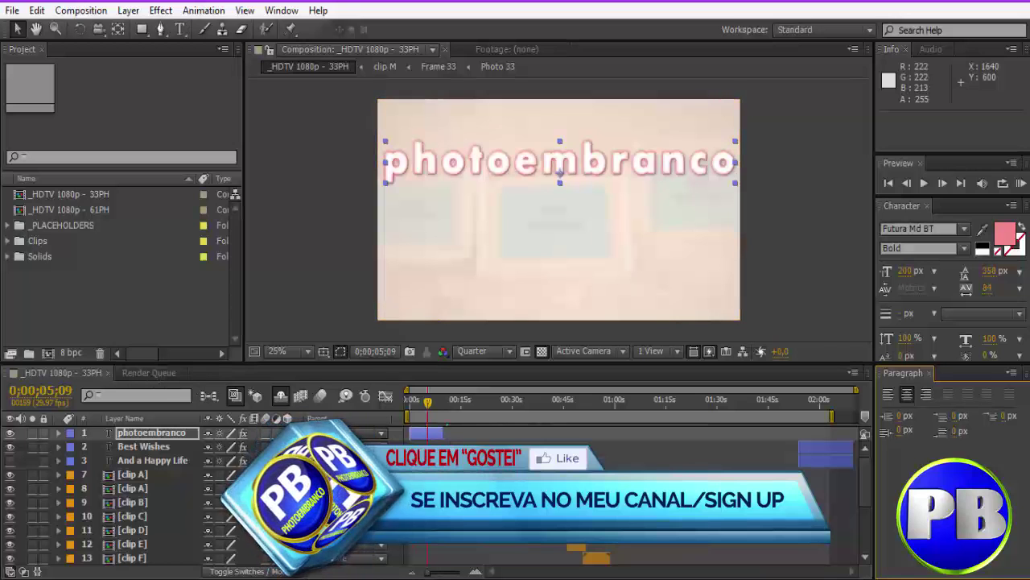
{"action": "mouse_move", "coordinate": [428, 401]}
{"action": "left_mouse_down"}
{"action": "mouse_move", "coordinate": [465, 402]}
{"action": "mouse_move", "coordinate": [431, 402]}
{"action": "left_mouse_up"}
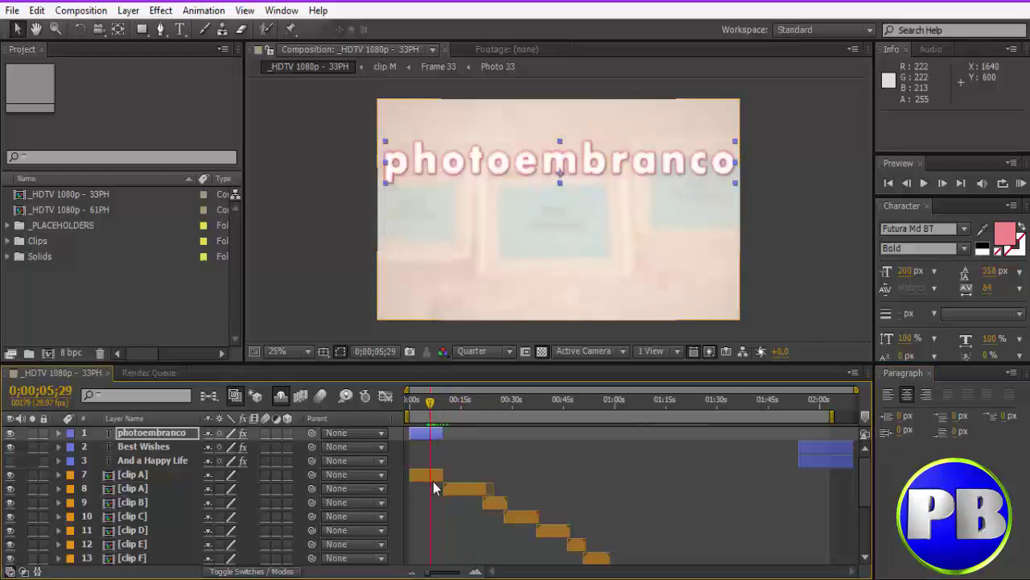
- Open the clip A composition and then its Frame 01 composition
{"action": "left_click", "coordinate": [423, 475]}
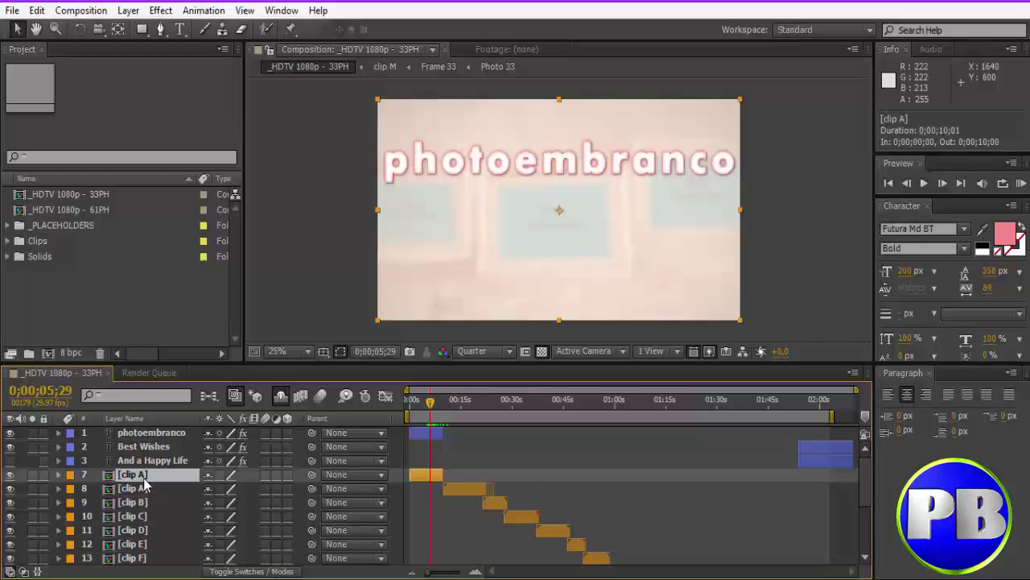
{"action": "double_click", "coordinate": [426, 476]}
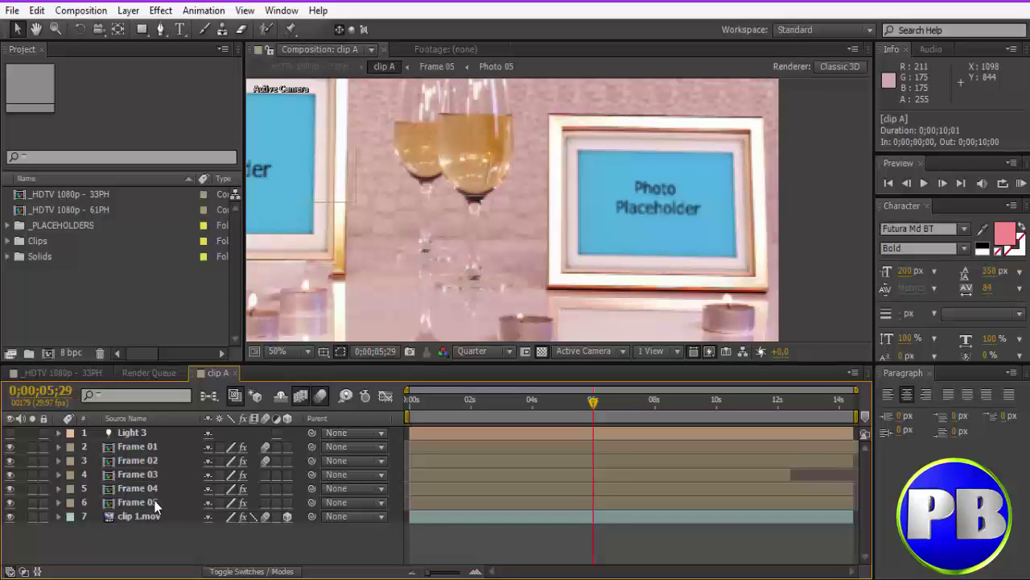
{"action": "double_click", "coordinate": [134, 449]}
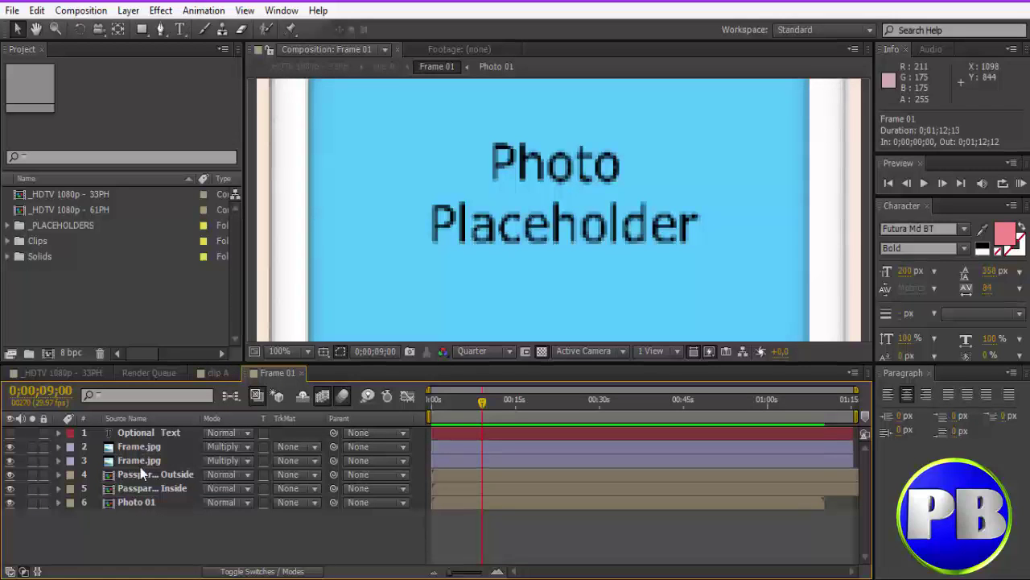
- Switch the Optional Text caption on to inspect it, then turn it back off
{"action": "left_click", "coordinate": [10, 433]}
{"action": "scroll", "coordinate": [450, 232], "scroll_direction": "down", "scroll_amount": 2}
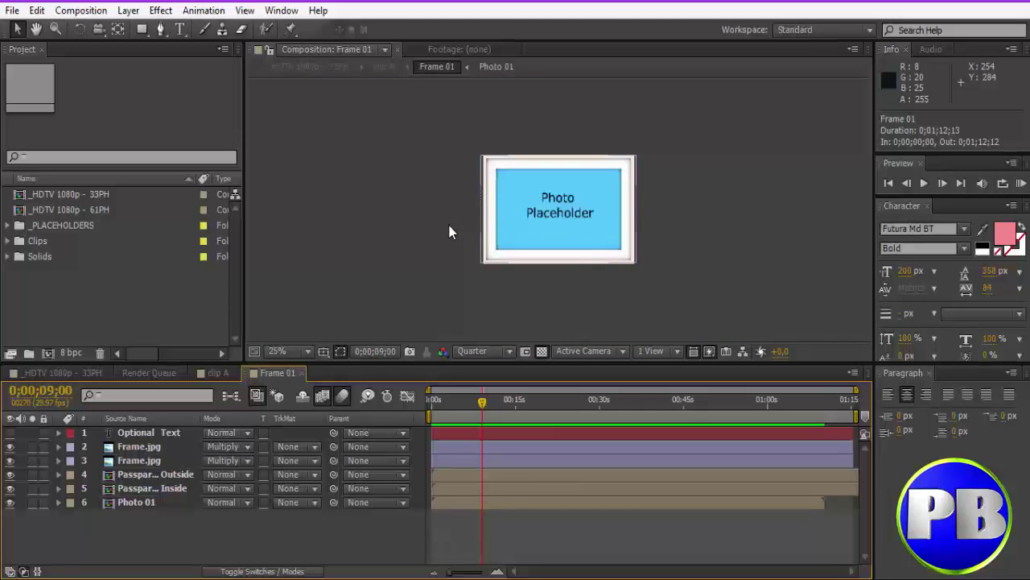
{"action": "scroll", "coordinate": [449, 232], "scroll_direction": "up", "scroll_amount": 2}
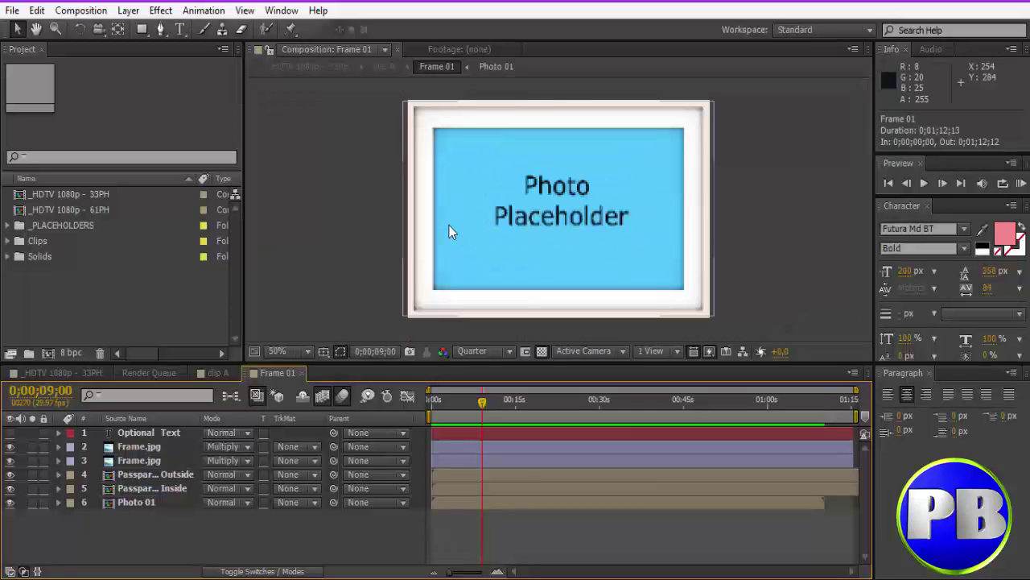
{"action": "left_click", "coordinate": [8, 435]}
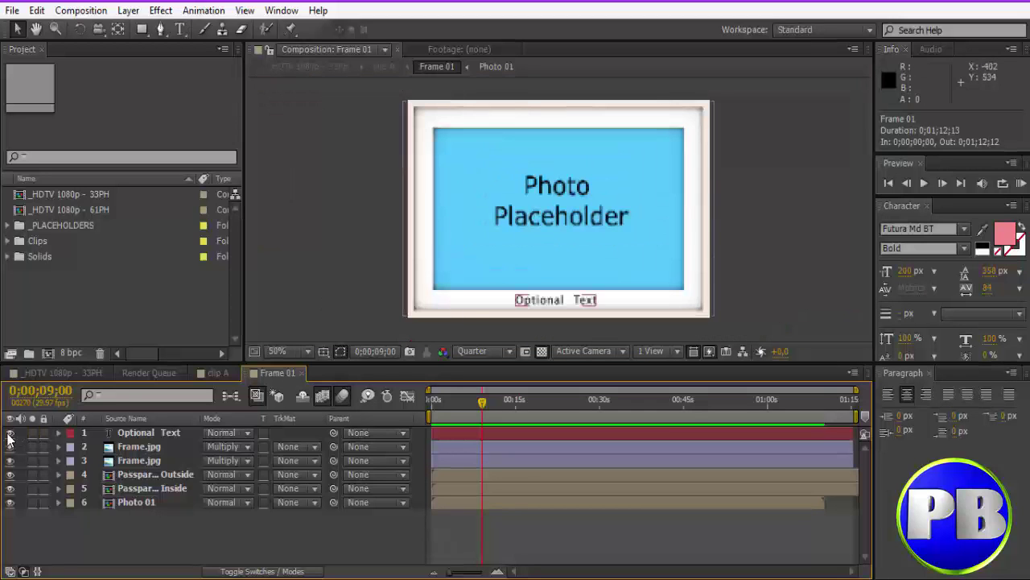
{"action": "double_click", "coordinate": [151, 436]}
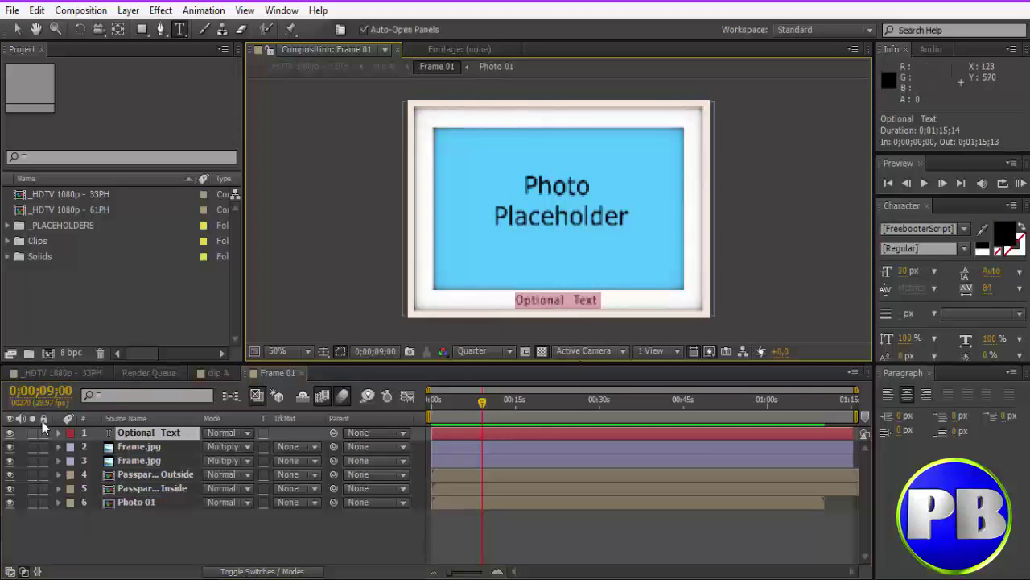
{"action": "left_click", "coordinate": [10, 435]}
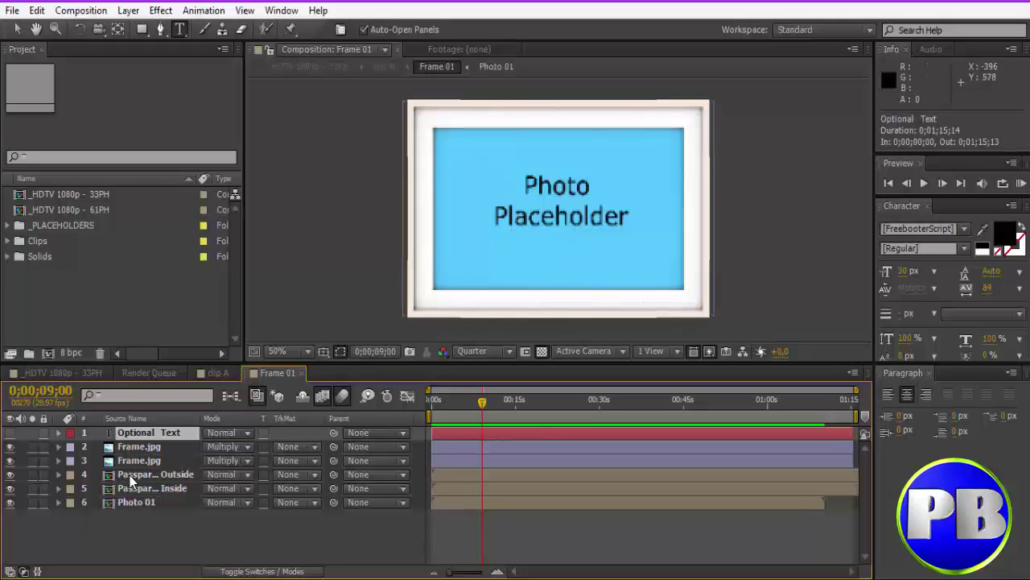
- Open the Photo 01 precomp with its 01.jpg placeholder and return to the Selection tool
{"action": "double_click", "coordinate": [143, 499]}
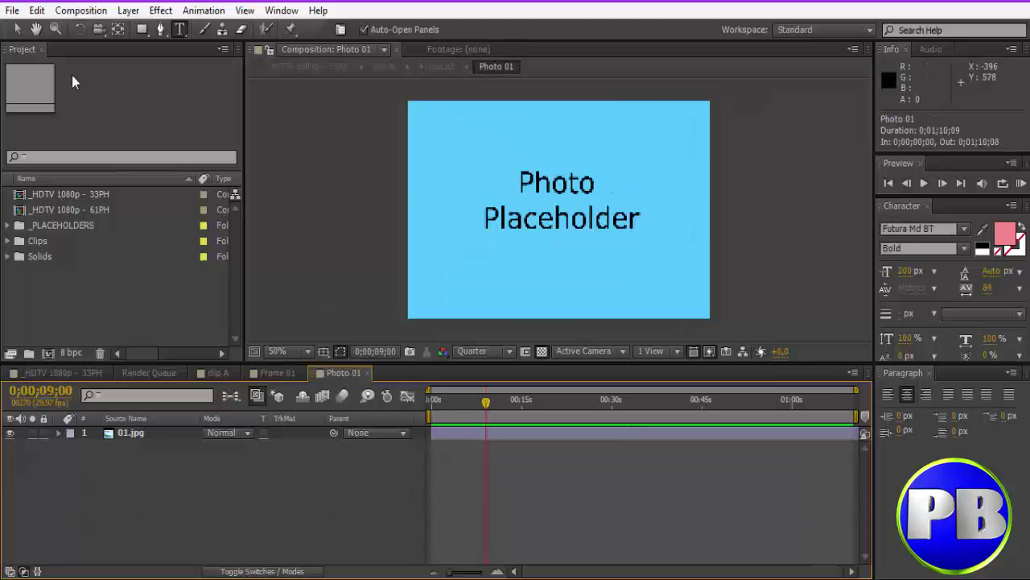
{"action": "left_click", "coordinate": [17, 31]}
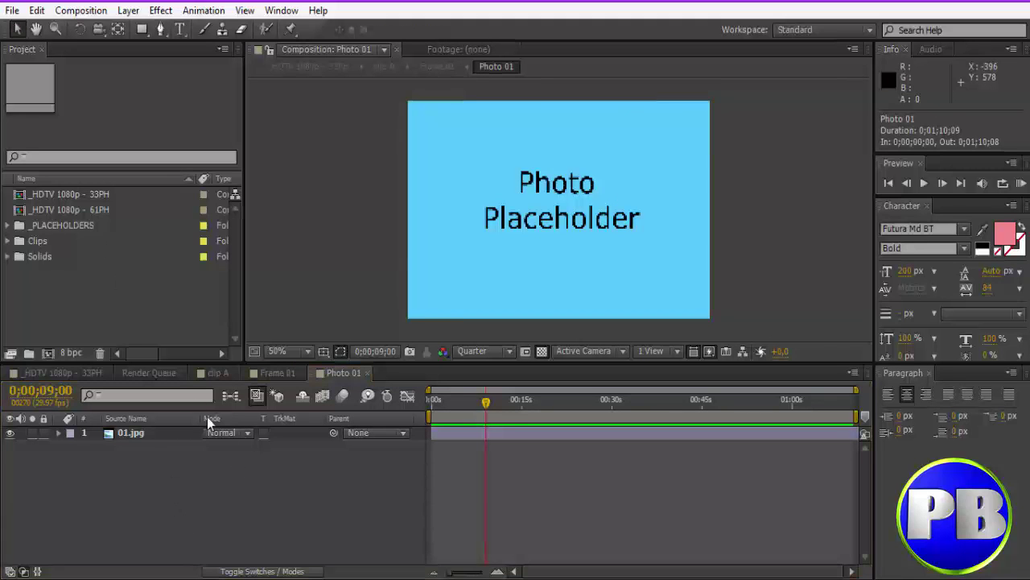
{"action": "left_click", "coordinate": [107, 293]}
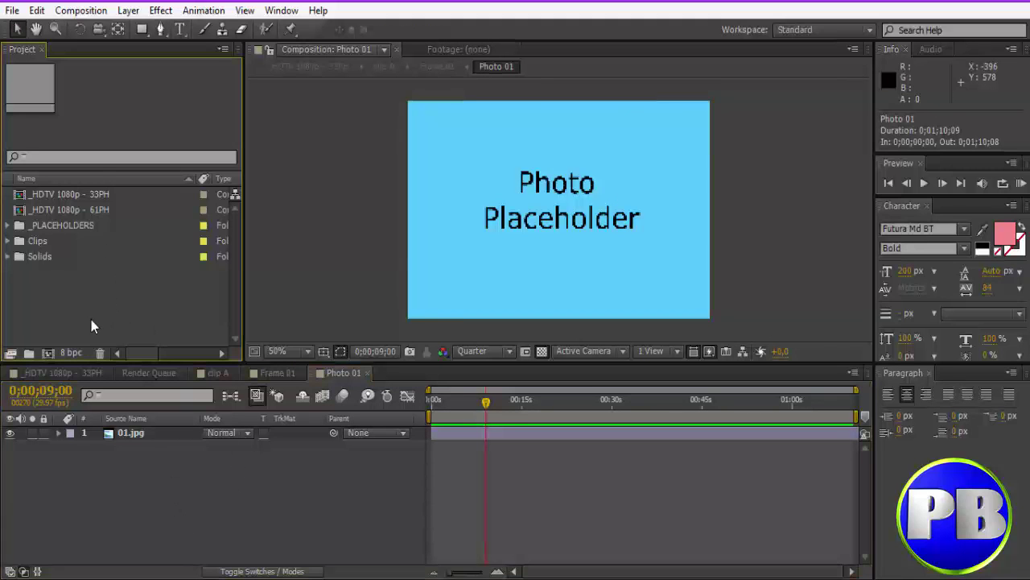
{"action": "left_click", "coordinate": [13, 10]}
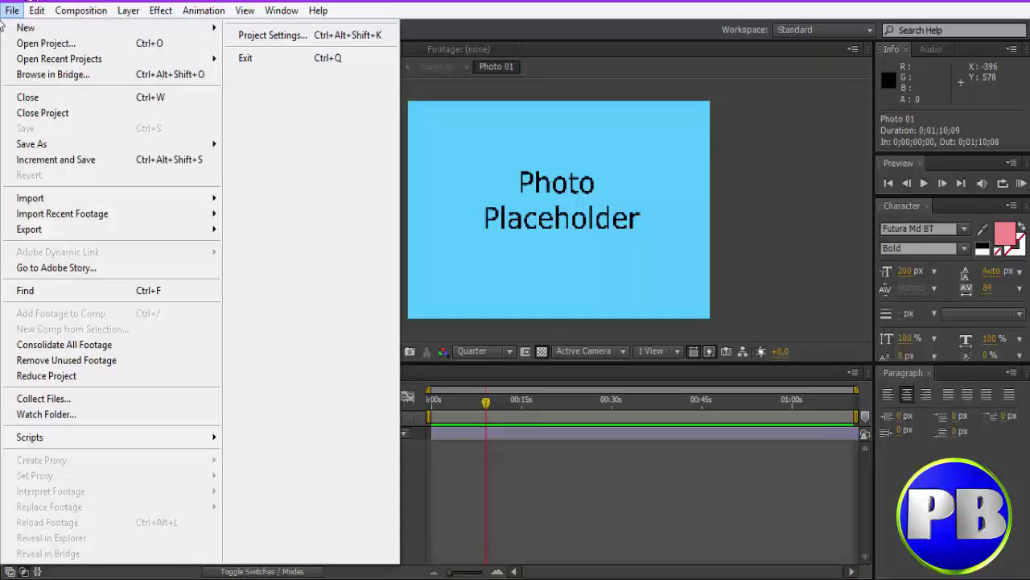
{"action": "left_click", "coordinate": [497, 153]}
- Import the Photos folder from Dg Foto Art v5.2 into the project as a whole folder
{"action": "double_click", "coordinate": [77, 290]}
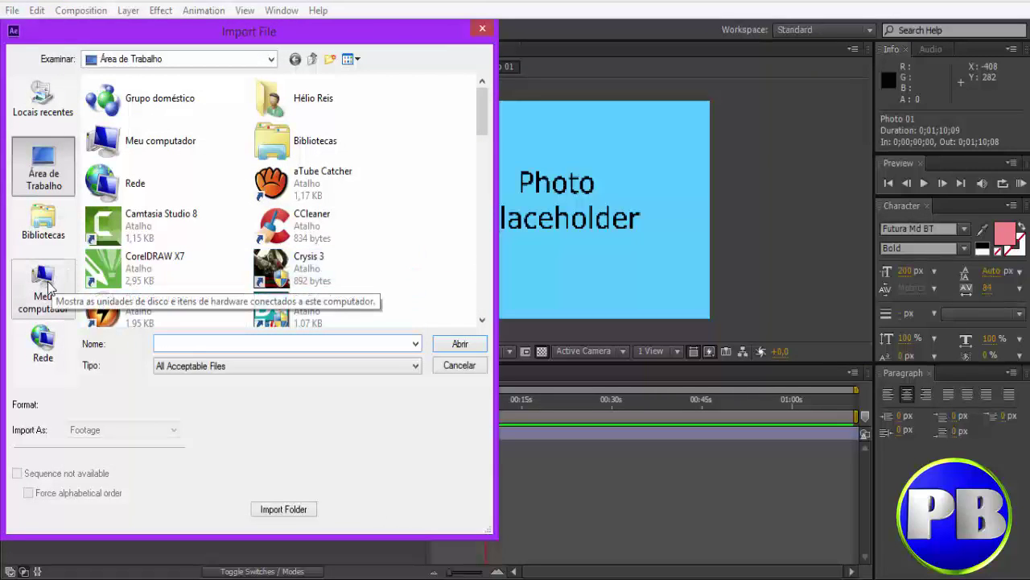
{"action": "left_click", "coordinate": [48, 286]}
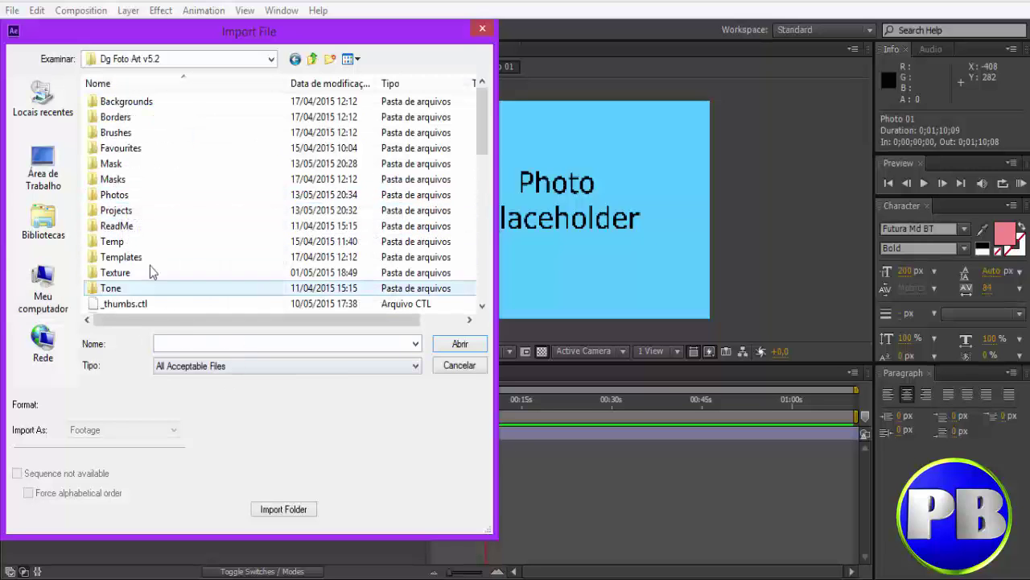
{"action": "left_click", "coordinate": [107, 198]}
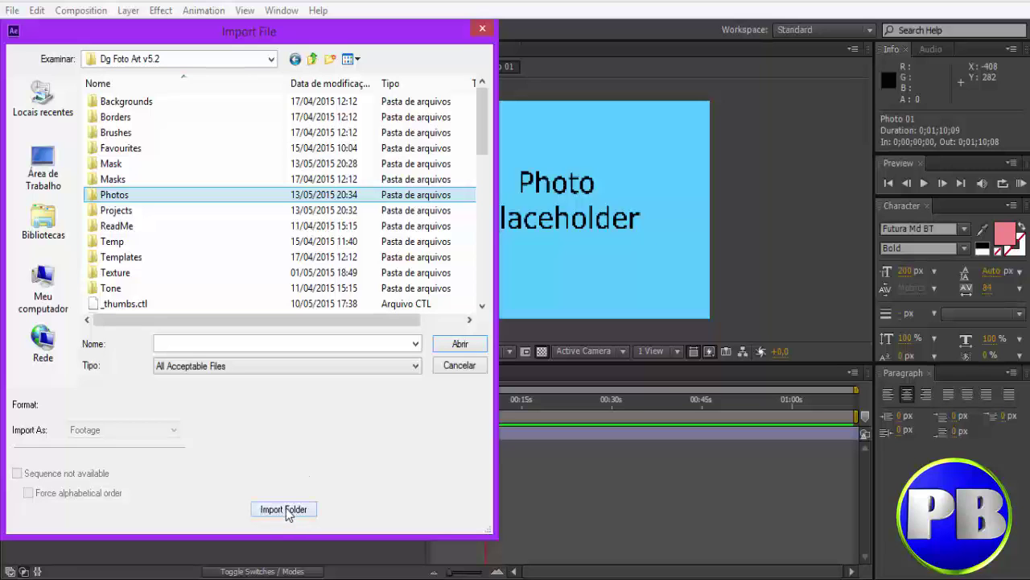
{"action": "left_click", "coordinate": [285, 510]}
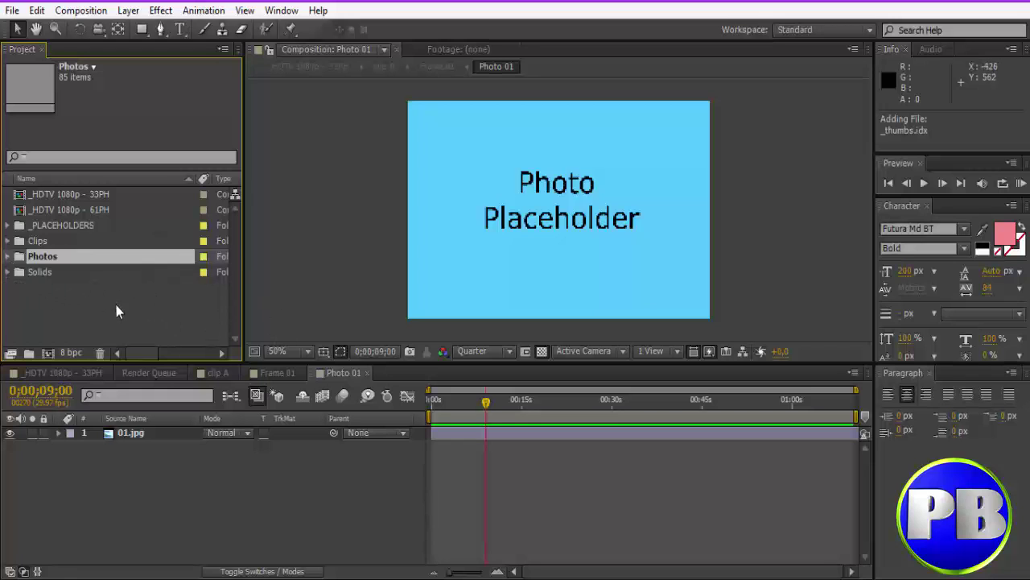
- Expand the Photos folder and preview KerryG002 through KerryG017 photos
{"action": "left_click", "coordinate": [8, 256]}
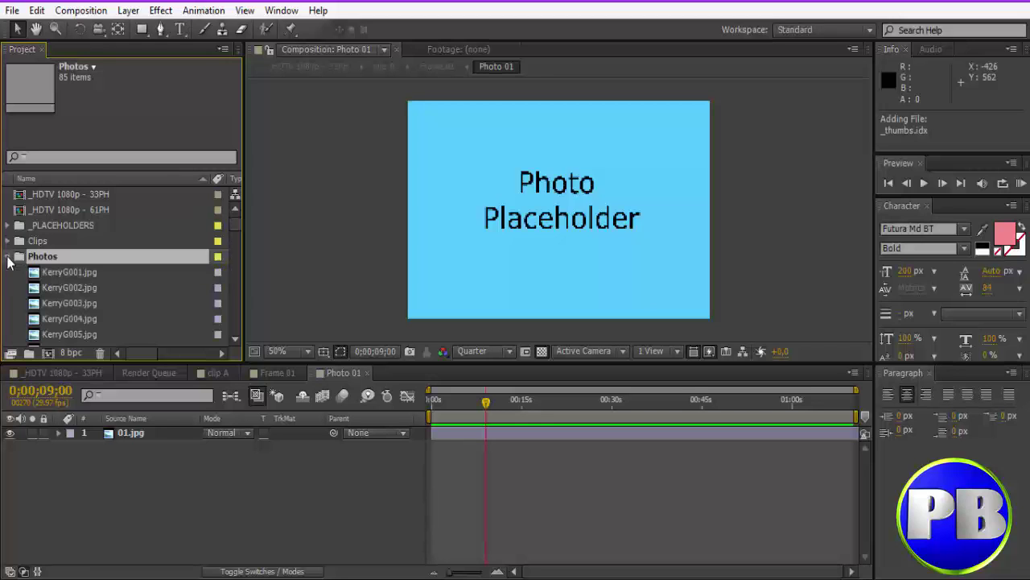
{"action": "scroll", "coordinate": [69, 271], "scroll_direction": "down", "scroll_amount": 2}
{"action": "left_click", "coordinate": [76, 227]}
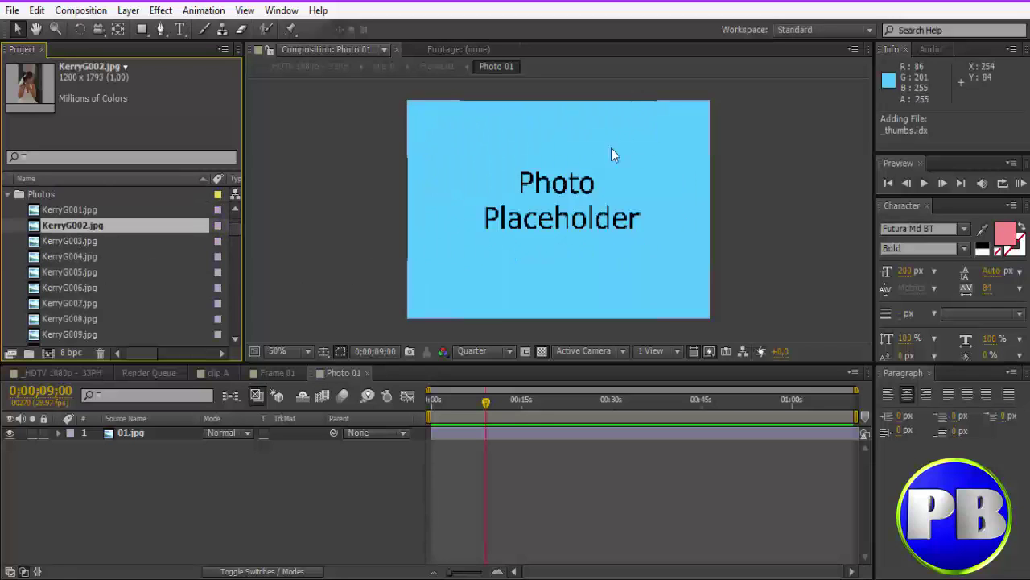
{"action": "left_click", "coordinate": [76, 240]}
{"action": "left_click", "coordinate": [71, 272]}
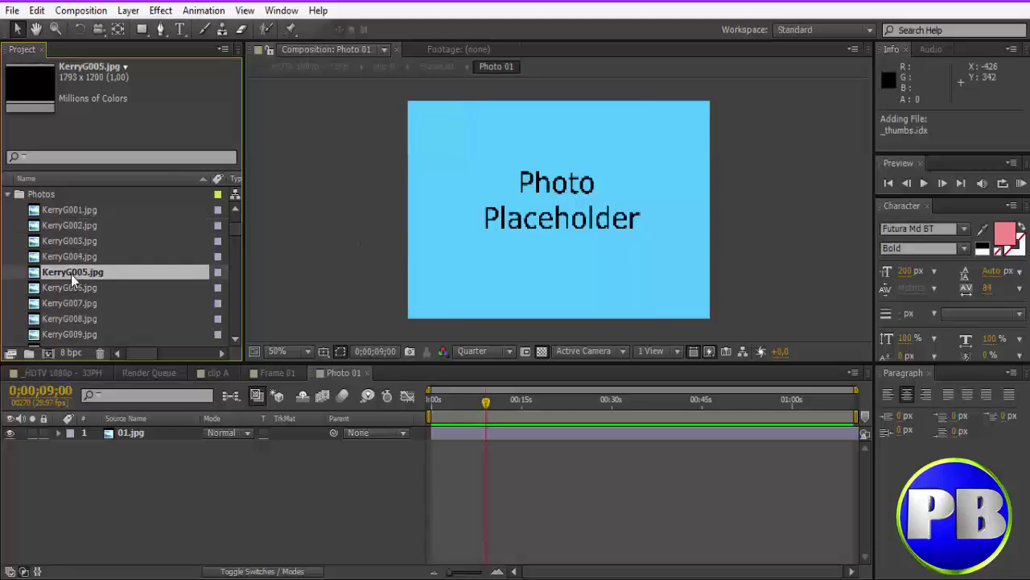
{"action": "left_click", "coordinate": [60, 304]}
{"action": "scroll", "coordinate": [85, 294], "scroll_direction": "down", "scroll_amount": 1}
{"action": "scroll", "coordinate": [84, 281], "scroll_direction": "down", "scroll_amount": 2}
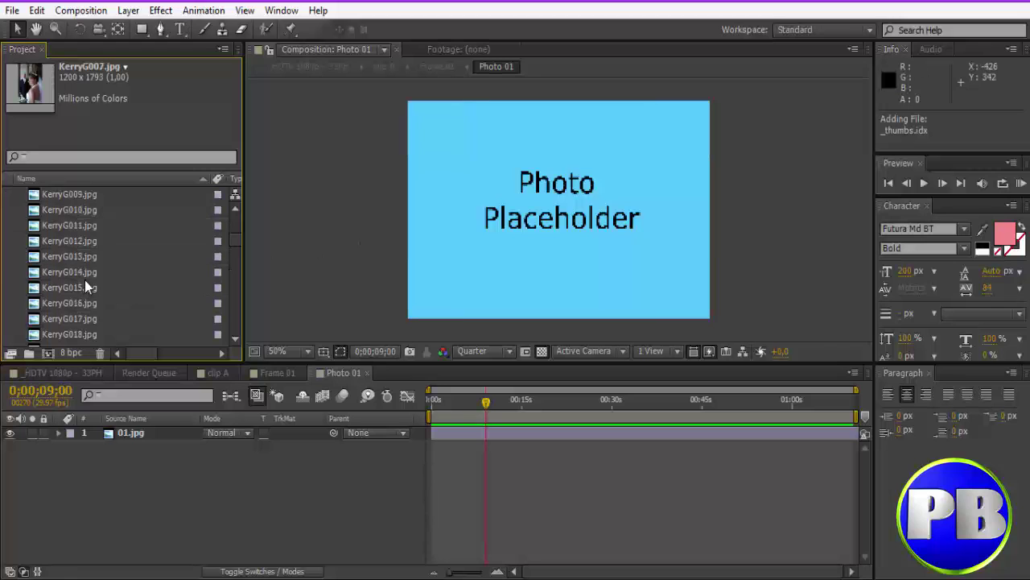
{"action": "left_click", "coordinate": [85, 277]}
{"action": "left_click", "coordinate": [77, 301]}
{"action": "left_click", "coordinate": [72, 318]}
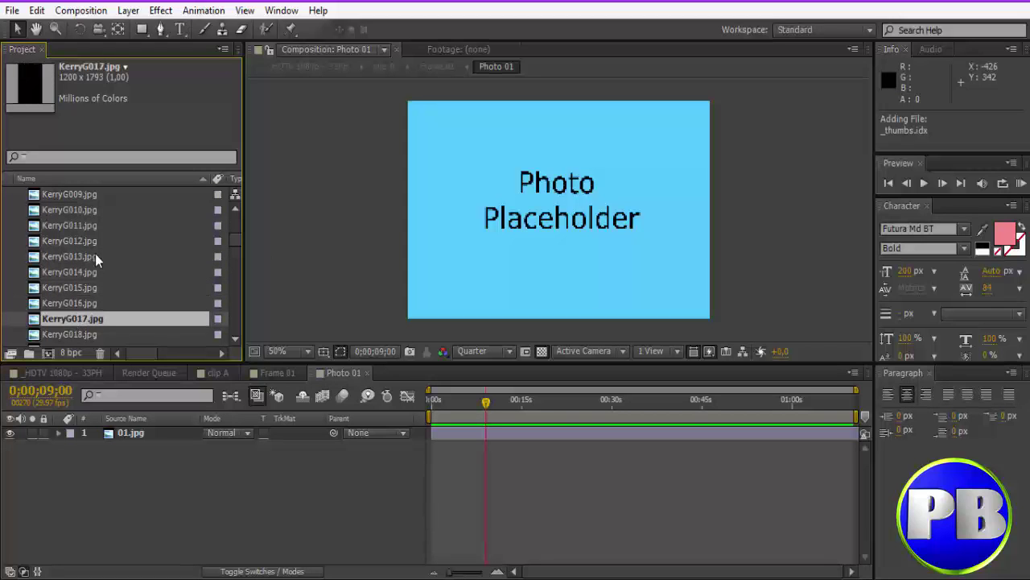
- Preview KerryG022 through KerryG031, then select KerryG036.jpg for the first frame
{"action": "scroll", "coordinate": [89, 257], "scroll_direction": "down", "scroll_amount": 3}
{"action": "left_click", "coordinate": [83, 258]}
{"action": "left_click", "coordinate": [77, 272]}
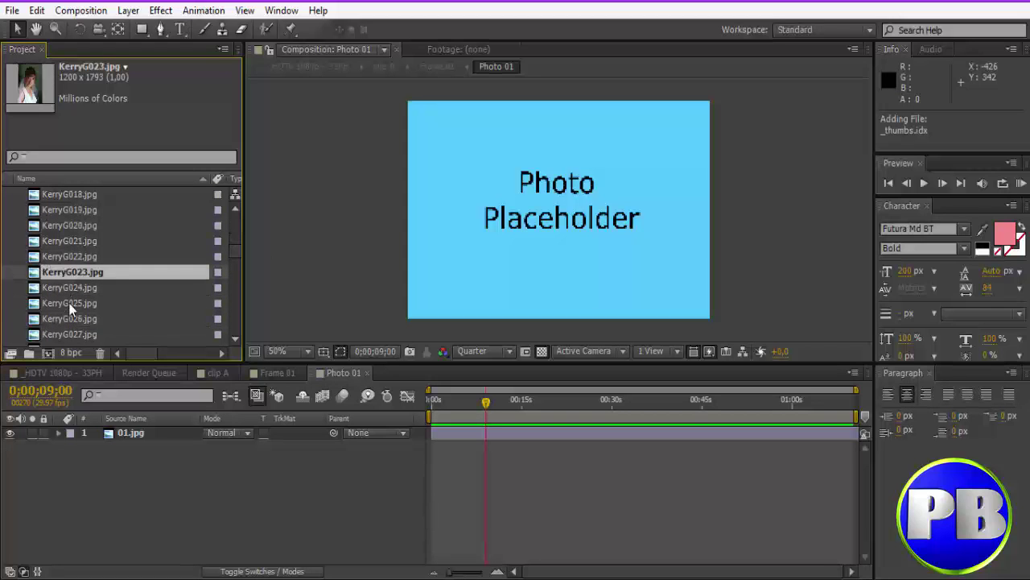
{"action": "left_click", "coordinate": [68, 302]}
{"action": "scroll", "coordinate": [89, 294], "scroll_direction": "down", "scroll_amount": 2}
{"action": "left_click", "coordinate": [85, 283]}
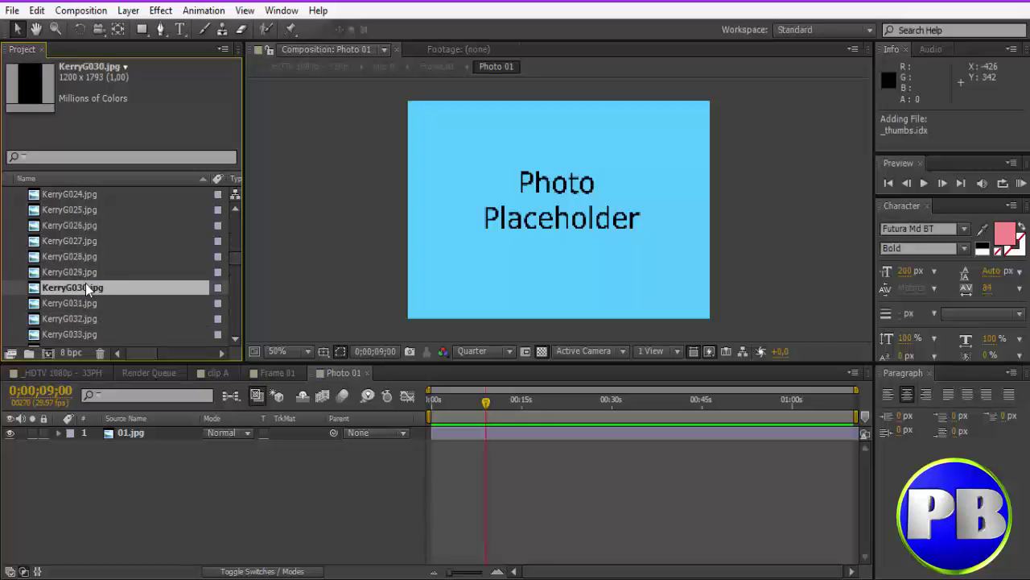
{"action": "left_click", "coordinate": [76, 303]}
{"action": "scroll", "coordinate": [78, 298], "scroll_direction": "down", "scroll_amount": 2}
{"action": "left_click", "coordinate": [78, 288]}
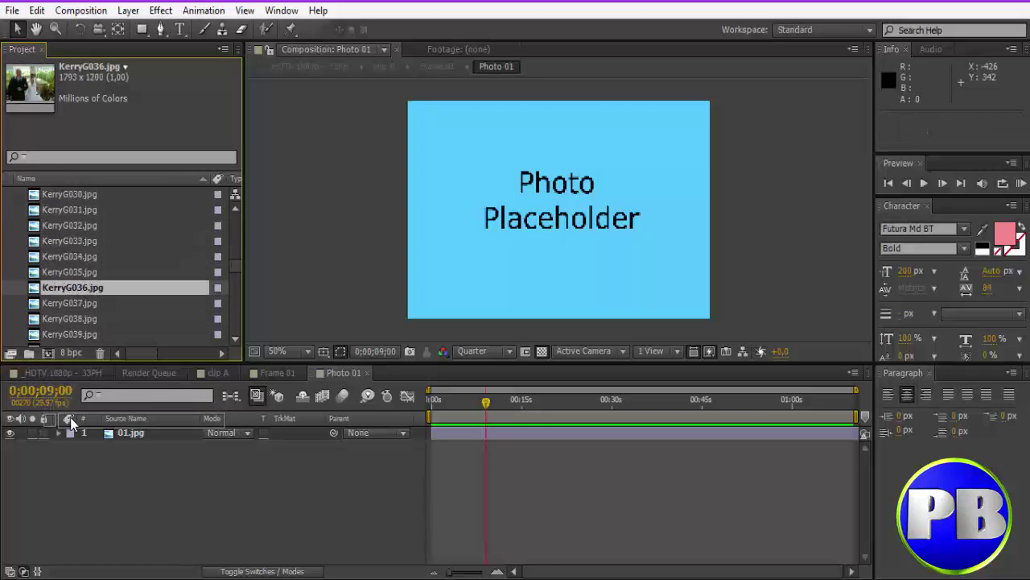
- Place KerryG036.jpg above the 01.jpg placeholder in Photo 01 and fit it to the comp
{"action": "left_click_drag", "start_coordinate": [71, 425], "coordinate": [85, 442]}
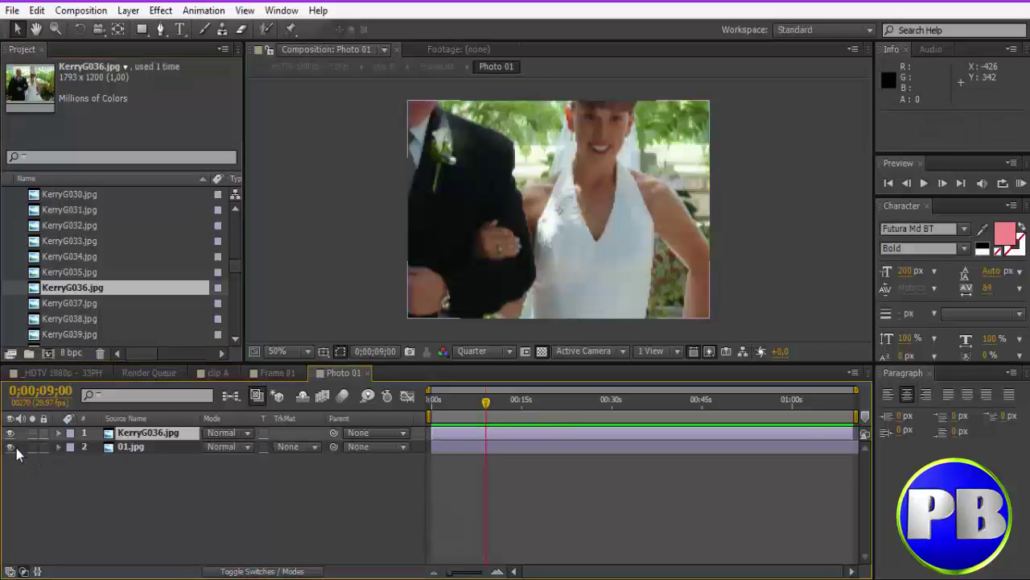
{"action": "scroll", "coordinate": [620, 210], "scroll_direction": "down", "scroll_amount": 4}
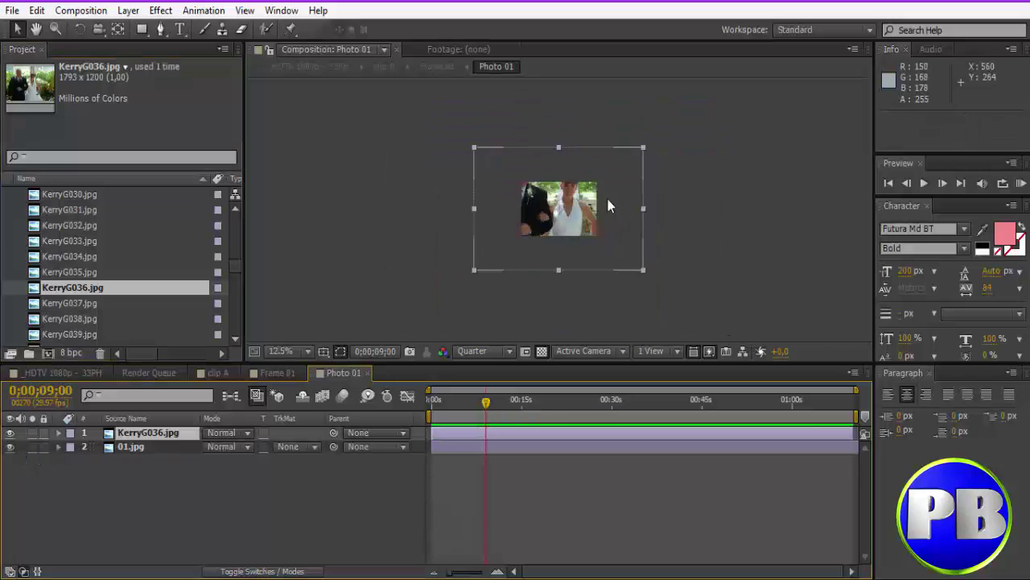
{"action": "scroll", "coordinate": [277, 316], "scroll_direction": "up", "scroll_amount": 1}
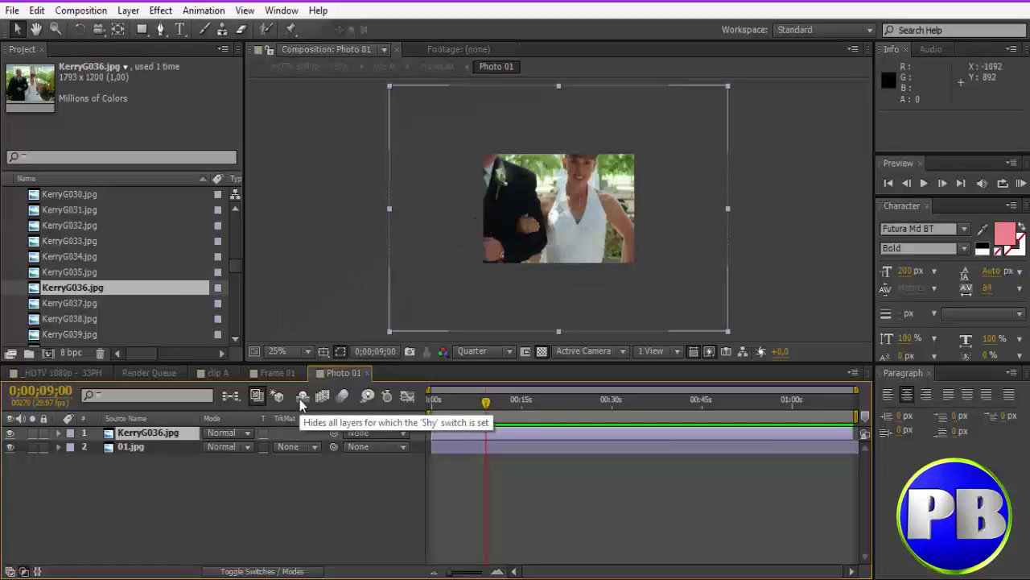
{"action": "key", "text": "ctrl+alt+f"}
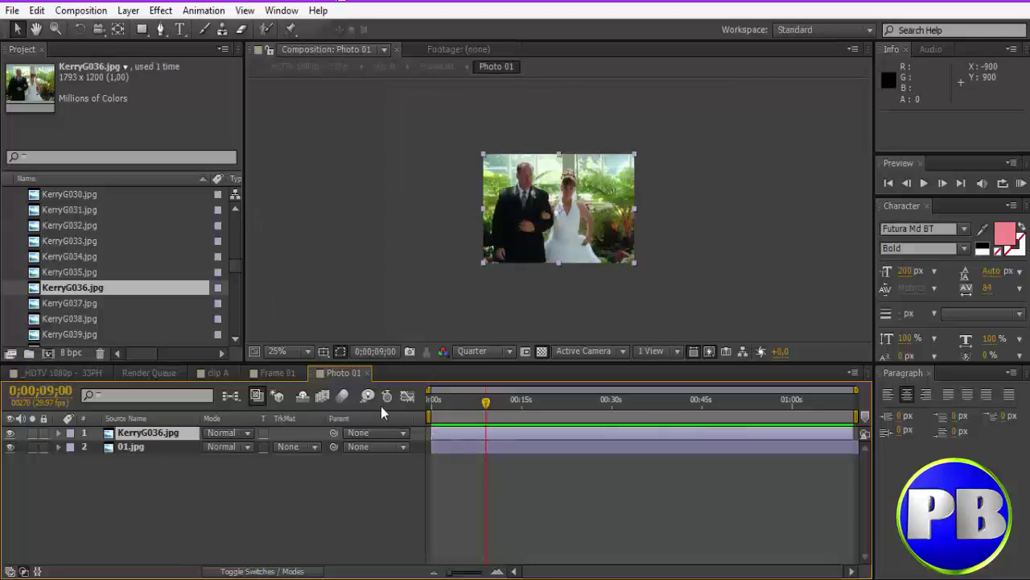
- Close the Photo 01 and Frame 01 tabs and open the Frame 02 composition
{"action": "left_click", "coordinate": [368, 373]}
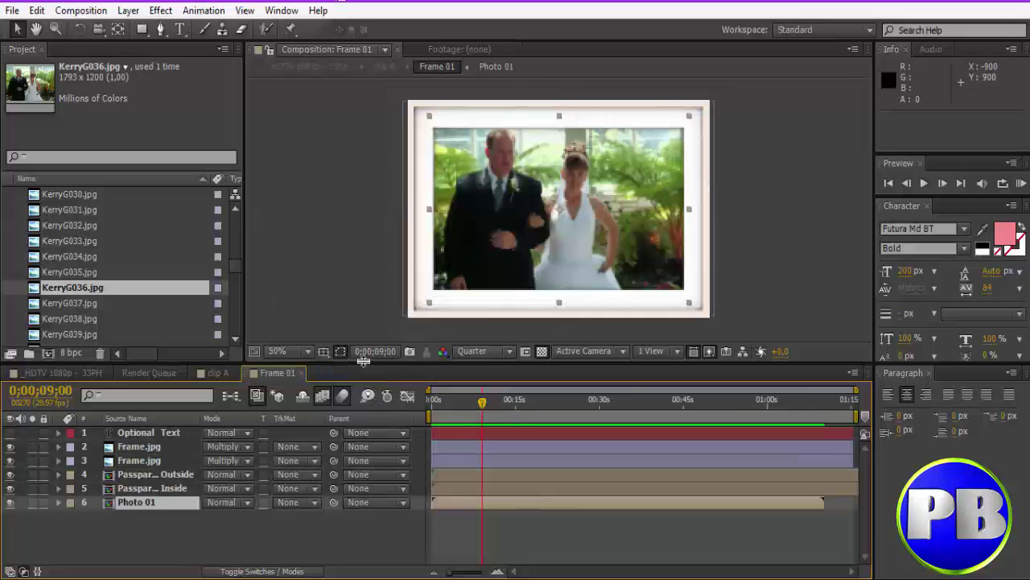
{"action": "left_click", "coordinate": [301, 375]}
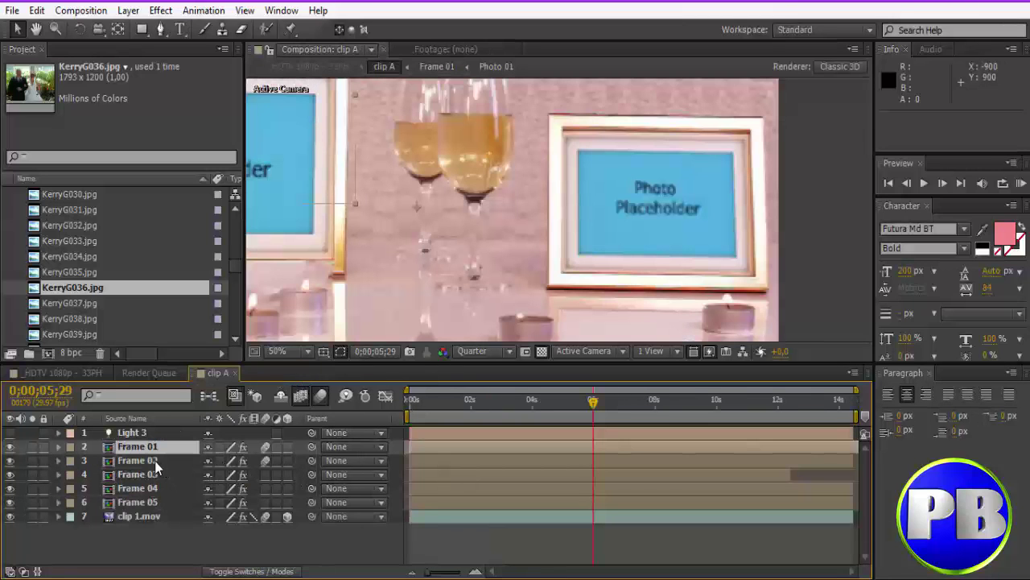
{"action": "double_click", "coordinate": [156, 462]}
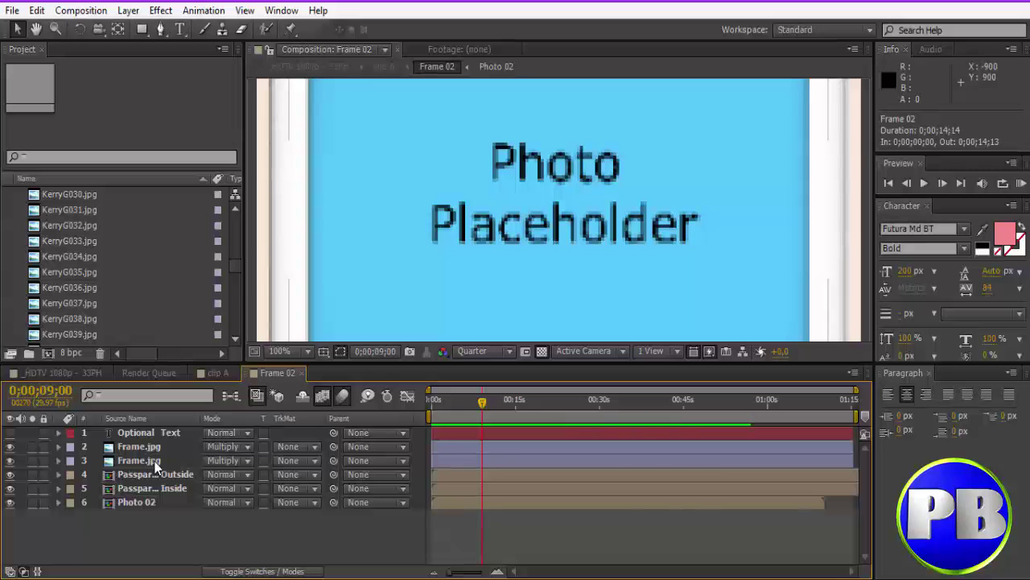
- Add KerryG053 to the Photo 02 precomp and fit it to the comp frame
{"action": "double_click", "coordinate": [149, 503]}
{"action": "scroll", "coordinate": [69, 293], "scroll_direction": "down", "scroll_amount": 5}
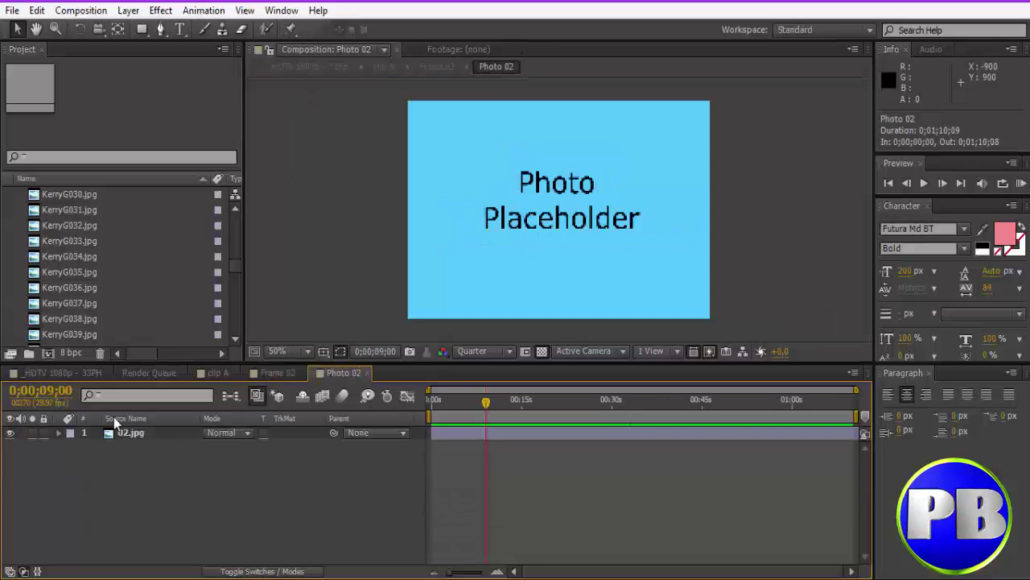
{"action": "left_click", "coordinate": [69, 287]}
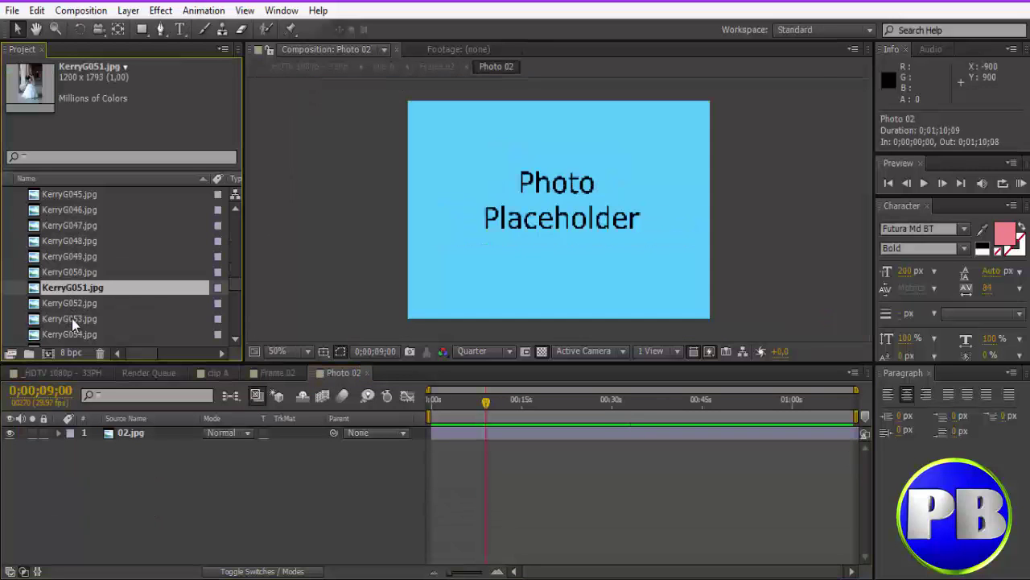
{"action": "left_click_drag", "start_coordinate": [72, 318], "coordinate": [83, 430]}
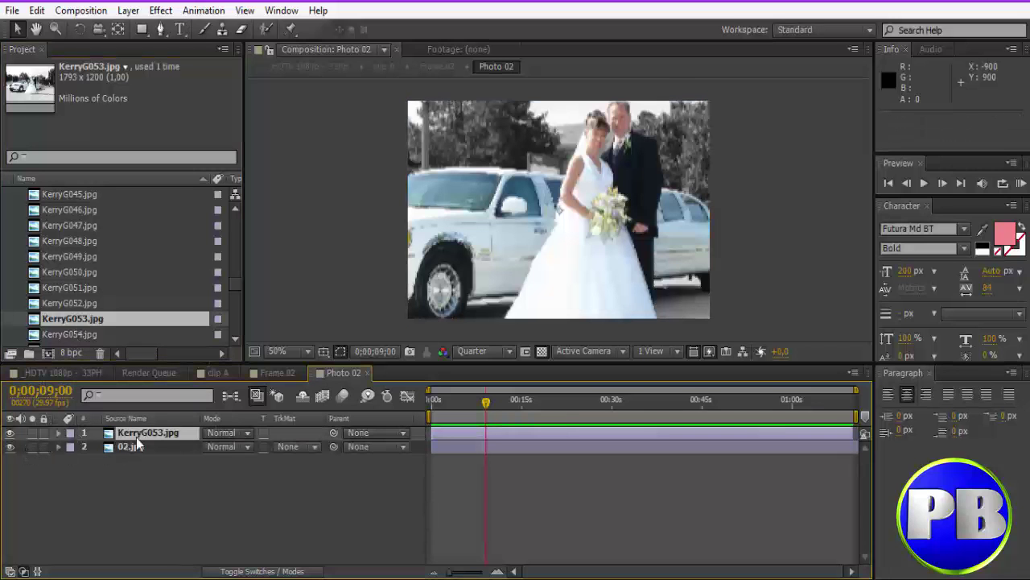
{"action": "key", "text": "ctrl+alt+f"}
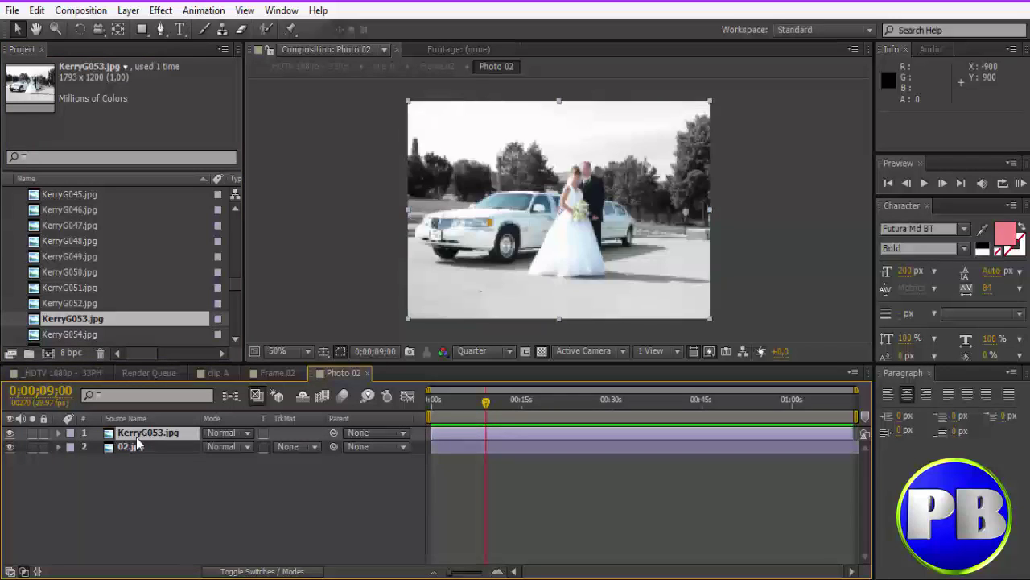
- Close the Photo 02, Frame 02 and clip A tabs, then reopen clip A from HDTV 1080p
{"action": "left_click", "coordinate": [368, 373]}
{"action": "left_click", "coordinate": [301, 373]}
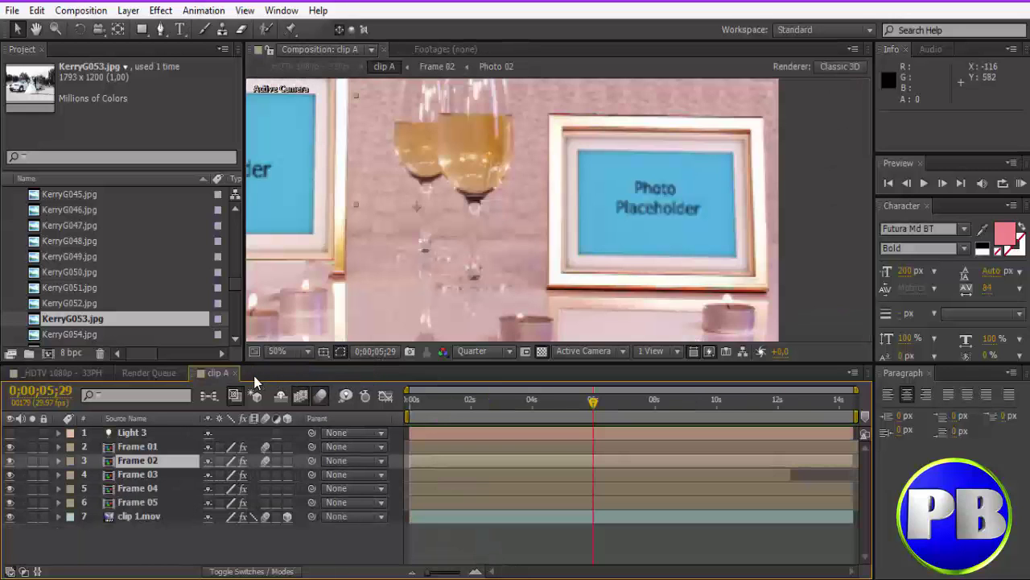
{"action": "left_click", "coordinate": [233, 373]}
{"action": "left_click", "coordinate": [182, 374]}
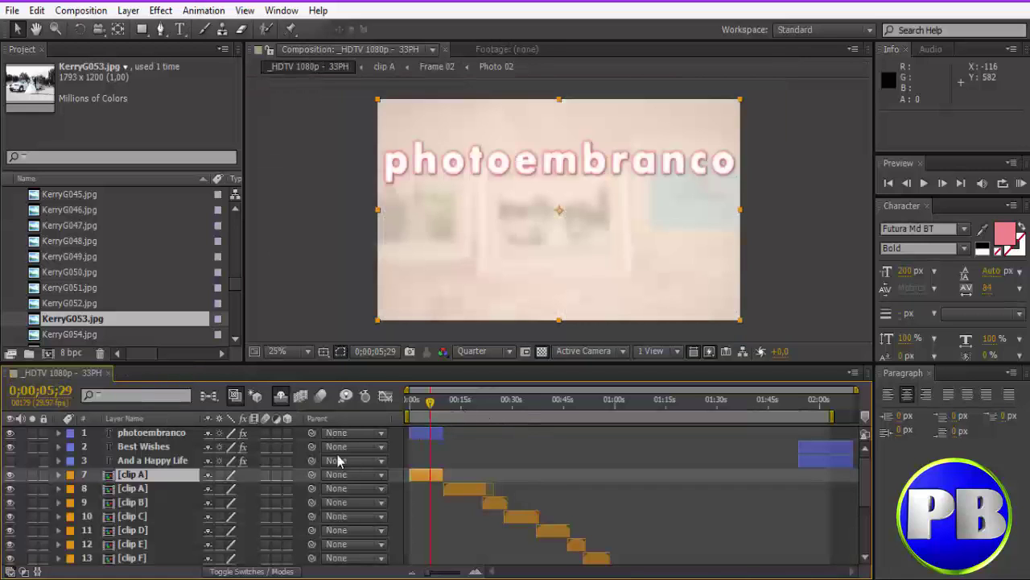
{"action": "double_click", "coordinate": [146, 474]}
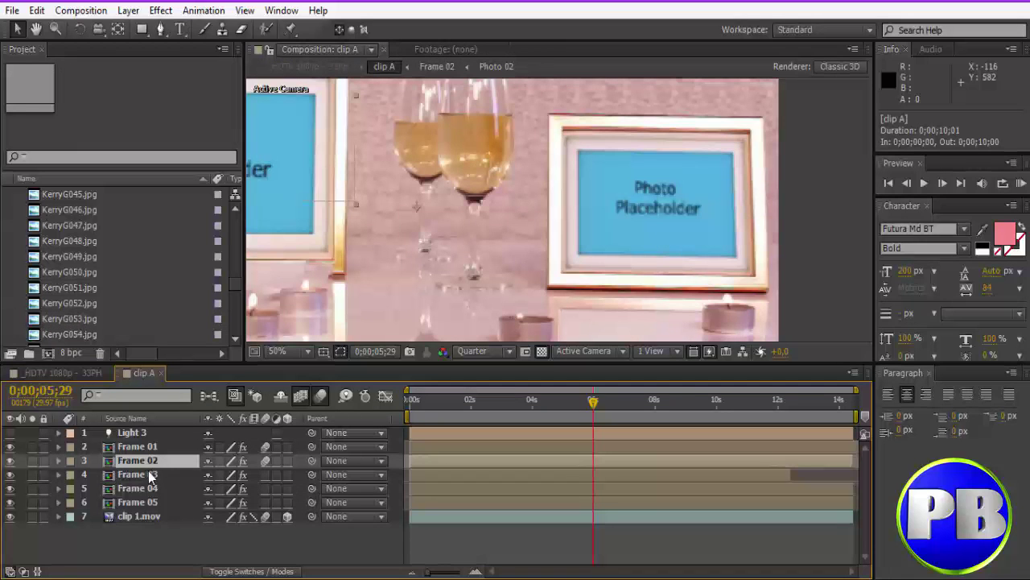
- Open Frame 03 and its Photo 03 precomp, previewing KerryG065, KerryG070 and KerryG071
{"action": "double_click", "coordinate": [157, 475]}
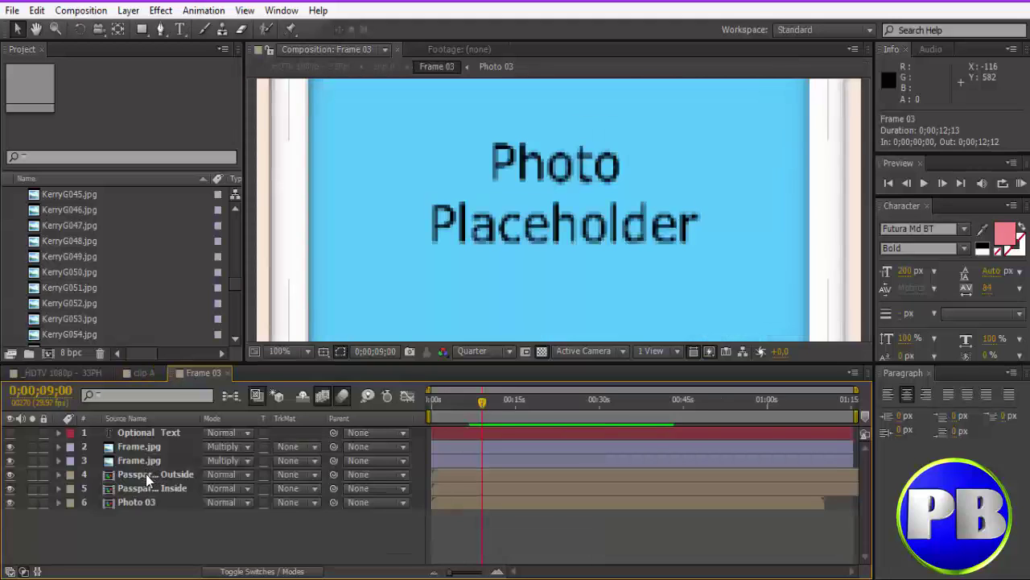
{"action": "double_click", "coordinate": [147, 500]}
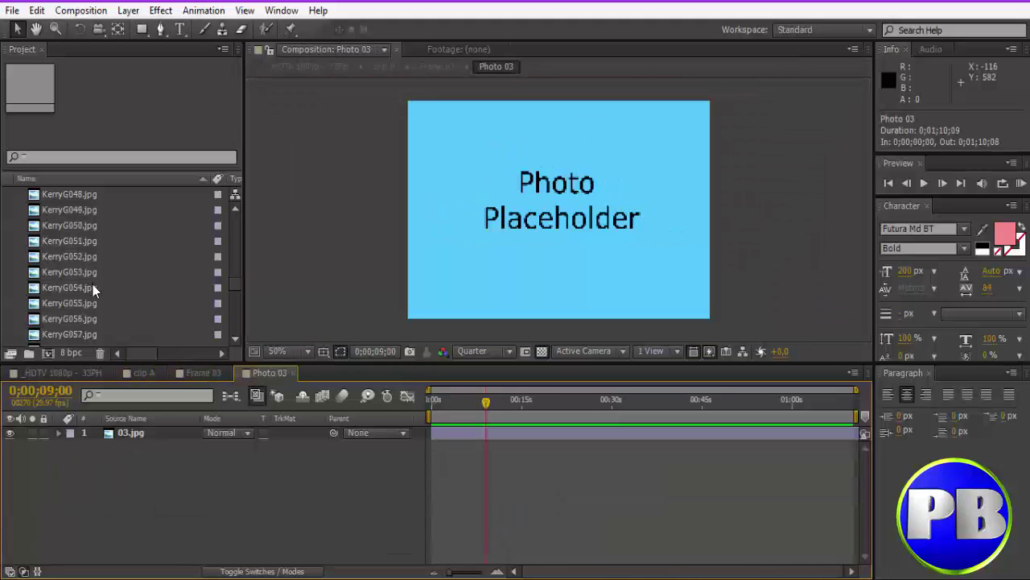
{"action": "scroll", "coordinate": [89, 291], "scroll_direction": "down", "scroll_amount": 3}
{"action": "left_click", "coordinate": [85, 300]}
{"action": "left_click", "coordinate": [83, 315]}
{"action": "scroll", "coordinate": [84, 315], "scroll_direction": "down", "scroll_amount": 2}
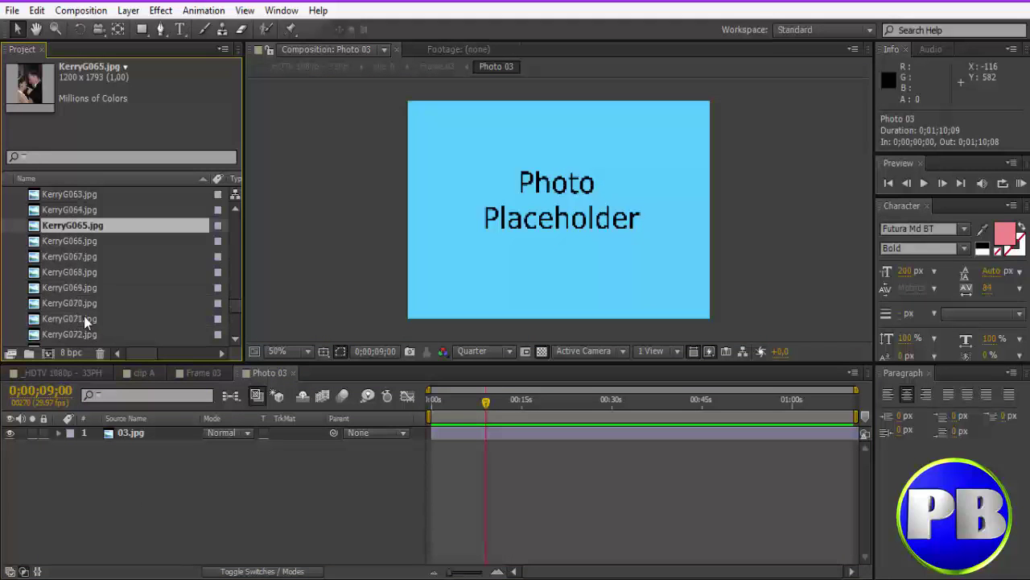
{"action": "left_click", "coordinate": [84, 319]}
{"action": "left_click", "coordinate": [82, 302]}
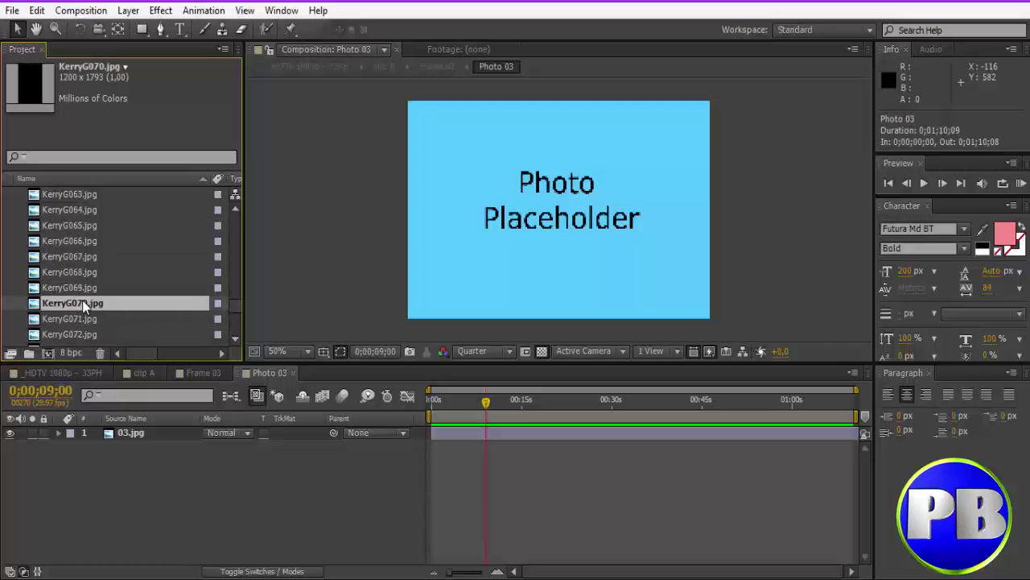
{"action": "scroll", "coordinate": [83, 300], "scroll_direction": "down", "scroll_amount": 3}
- Add KerryG079.JPG as the top layer of Photo 03, then close back to clip A
{"action": "left_click", "coordinate": [83, 301]}
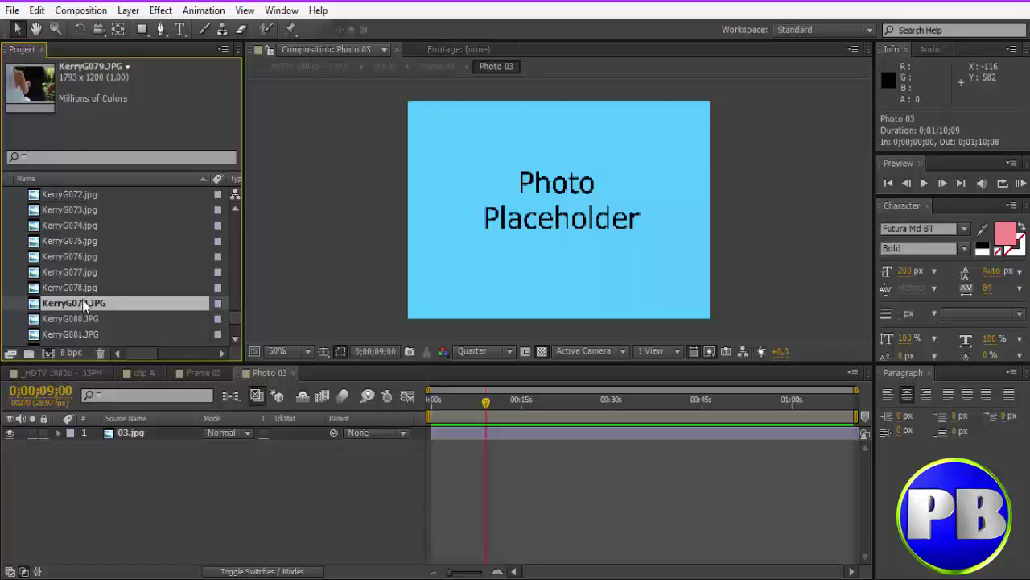
{"action": "left_click_drag", "start_coordinate": [83, 298], "coordinate": [99, 431]}
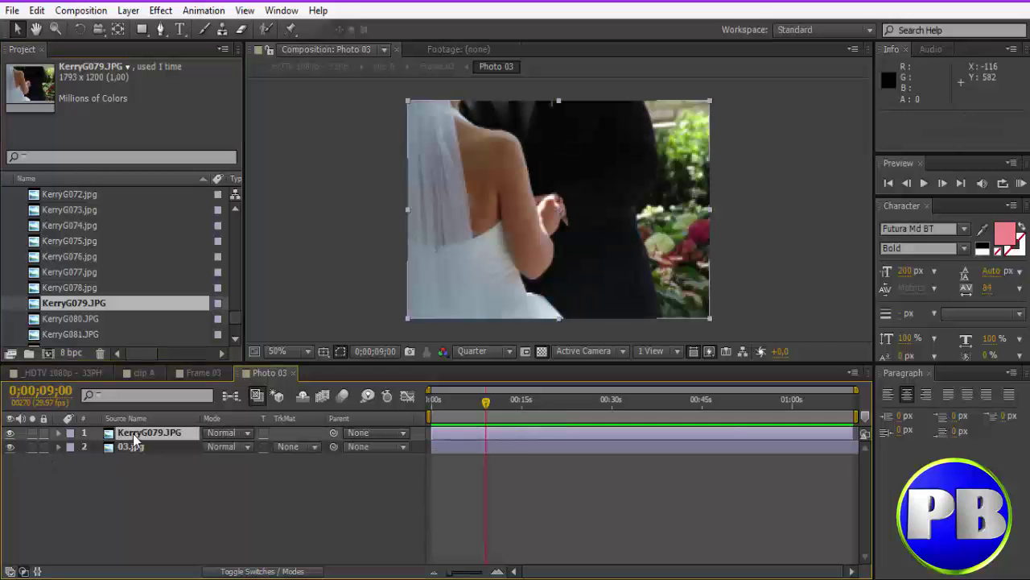
{"action": "left_click", "coordinate": [223, 373]}
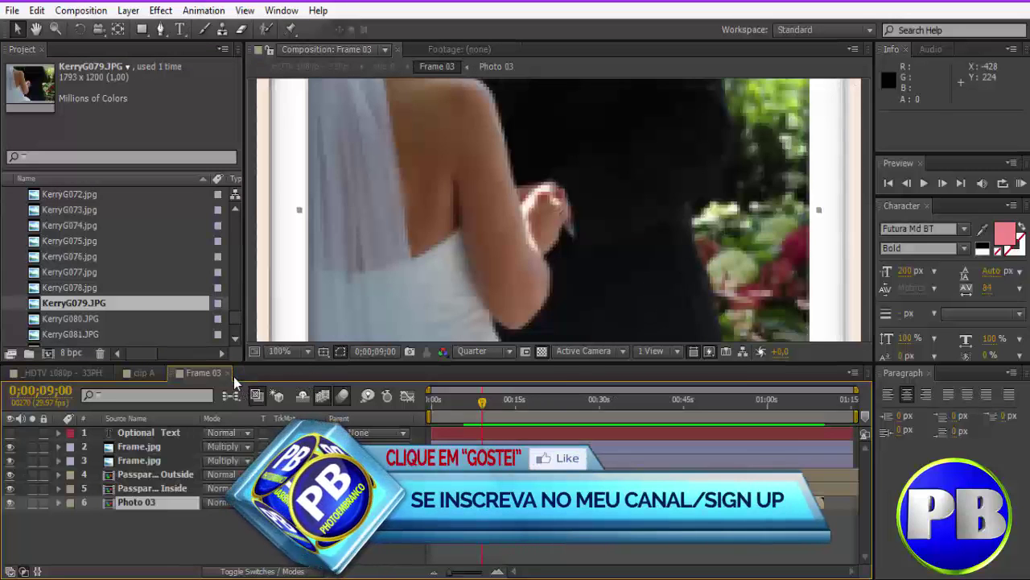
{"action": "left_click", "coordinate": [229, 373]}
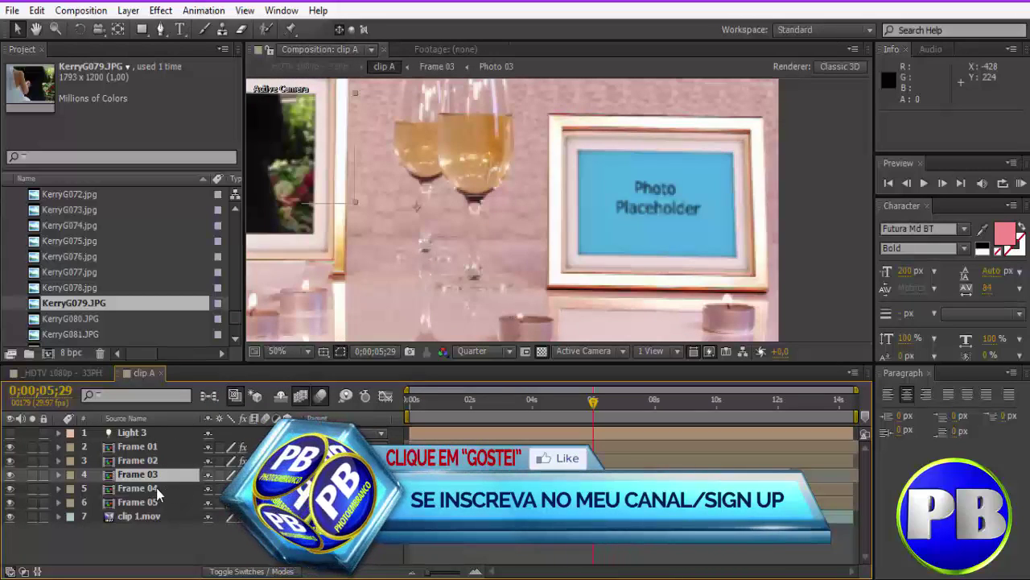
- Open Frame 04 and its Photo 04 precomp, previewing KerryG077 through KerryG081
{"action": "double_click", "coordinate": [154, 487]}
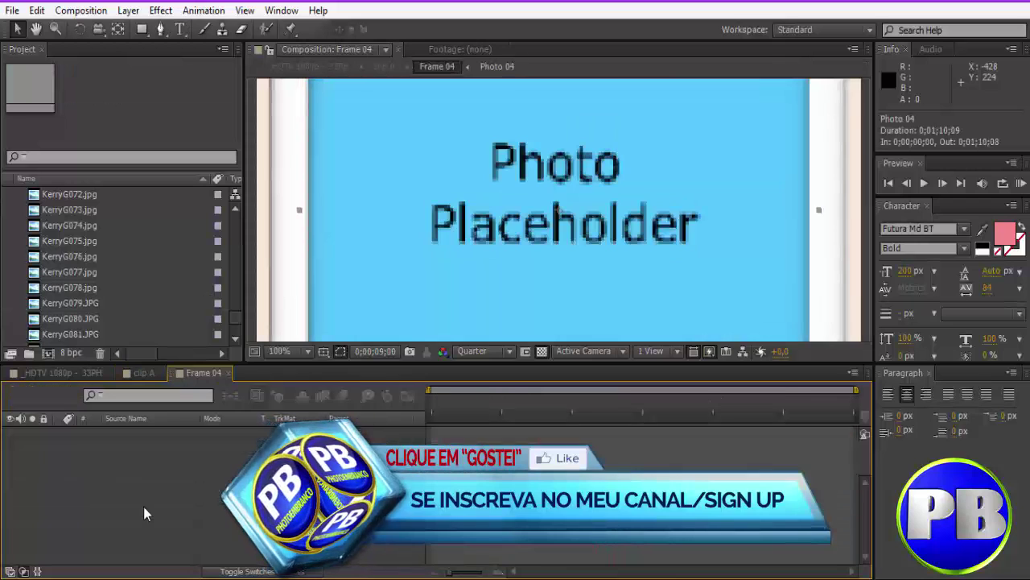
{"action": "double_click", "coordinate": [143, 507]}
{"action": "left_click", "coordinate": [68, 271]}
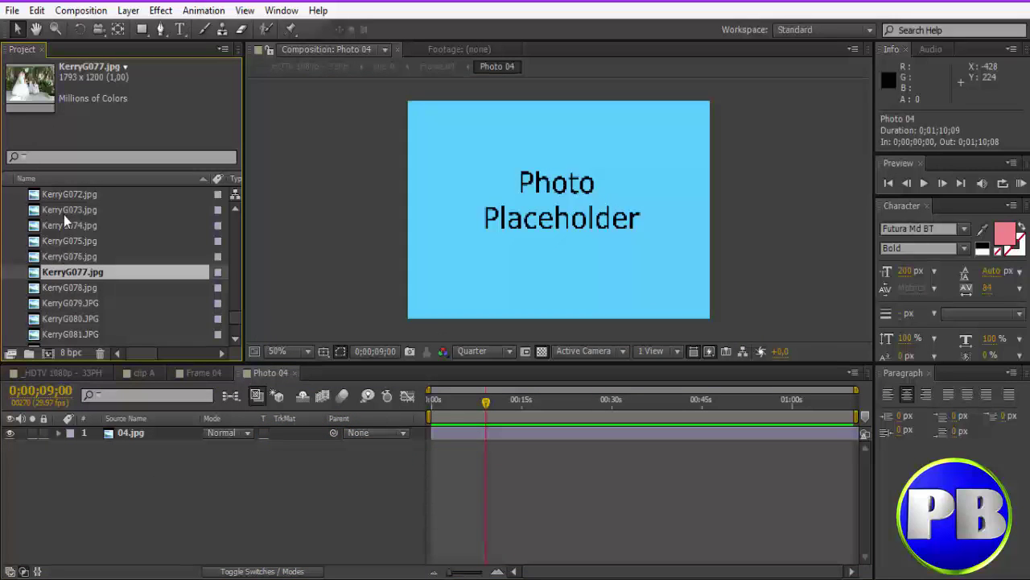
{"action": "scroll", "coordinate": [64, 214], "scroll_direction": "down", "scroll_amount": 1}
{"action": "left_click", "coordinate": [61, 277]}
{"action": "left_click", "coordinate": [60, 289]}
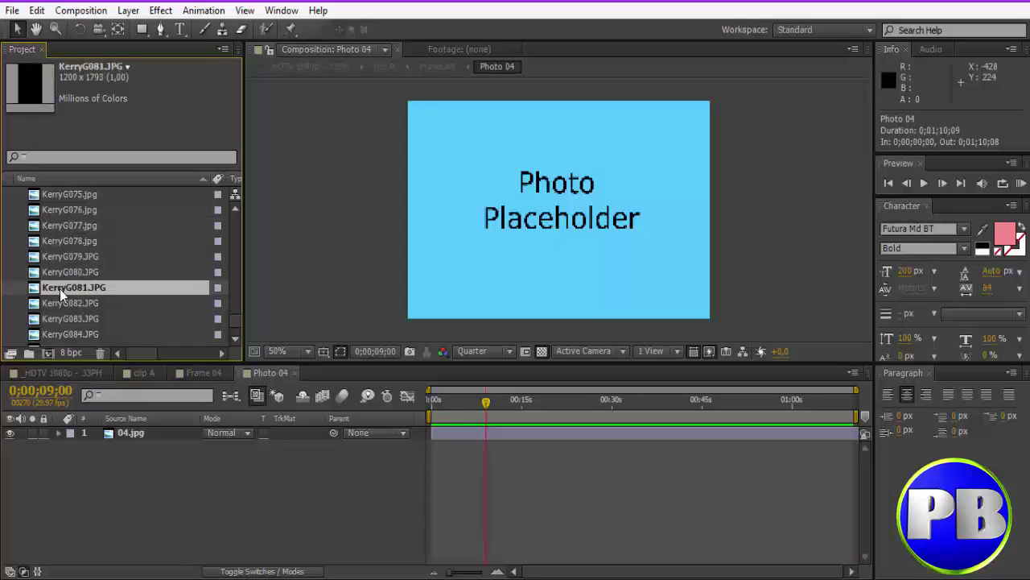
{"action": "left_click", "coordinate": [61, 258]}
{"action": "left_click", "coordinate": [62, 274]}
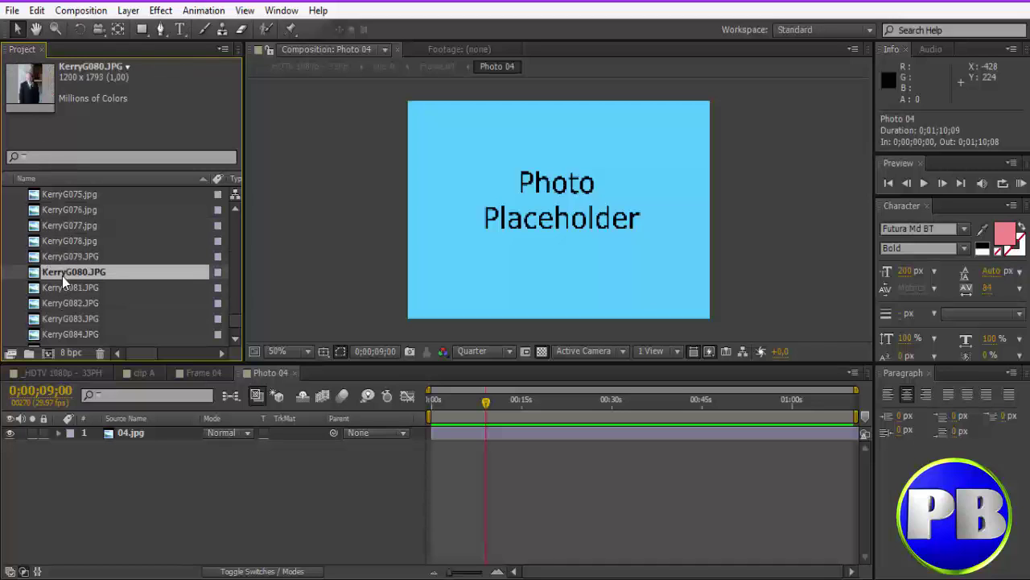
{"action": "scroll", "coordinate": [60, 271], "scroll_direction": "down", "scroll_amount": 1}
{"action": "left_click", "coordinate": [71, 302]}
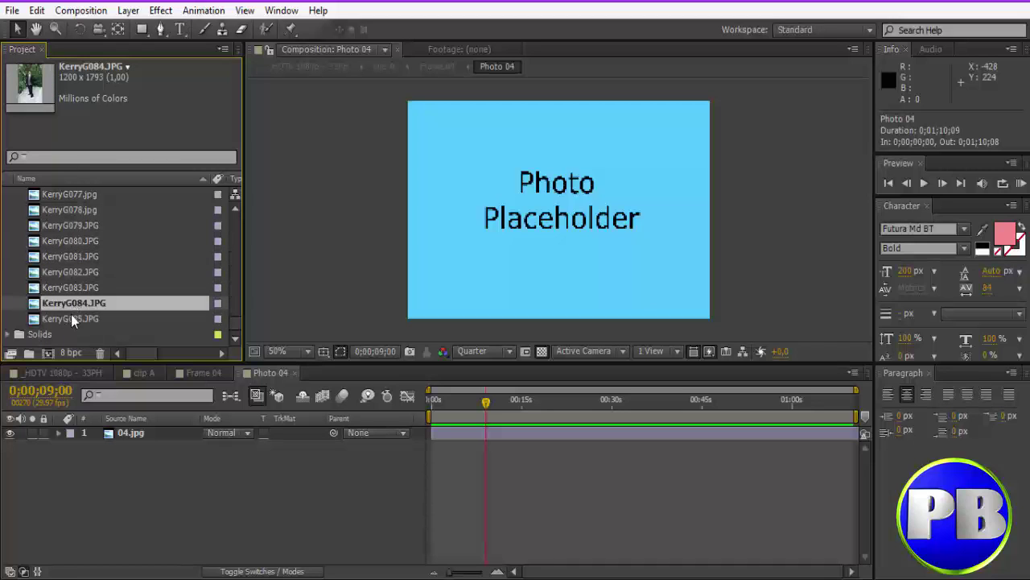
{"action": "left_click", "coordinate": [70, 317]}
{"action": "left_click", "coordinate": [75, 273]}
{"action": "left_click", "coordinate": [79, 256]}
{"action": "scroll", "coordinate": [79, 256], "scroll_direction": "up", "scroll_amount": 3}
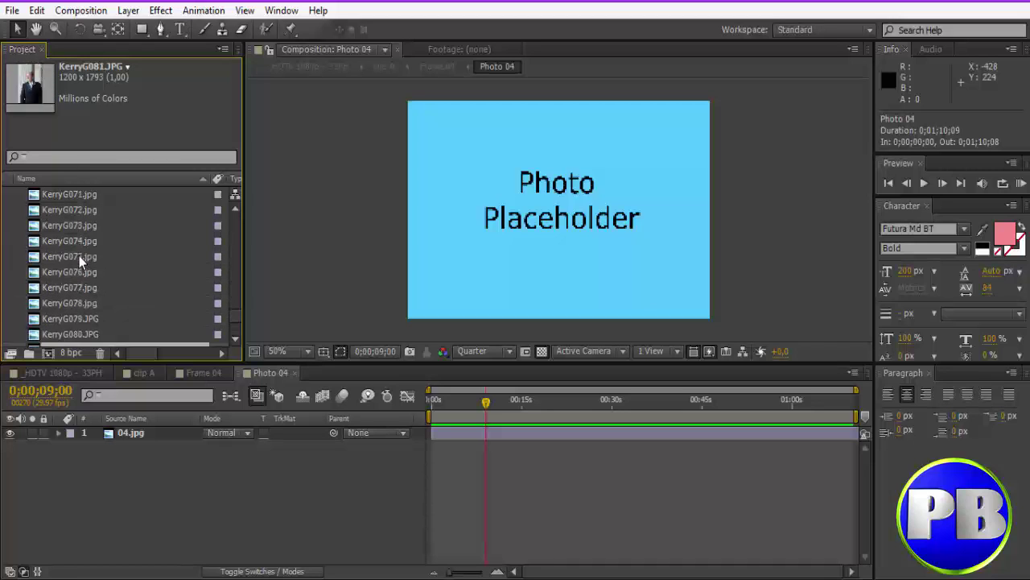
{"action": "left_click", "coordinate": [79, 255]}
{"action": "left_click_drag", "start_coordinate": [80, 272], "coordinate": [101, 431]}
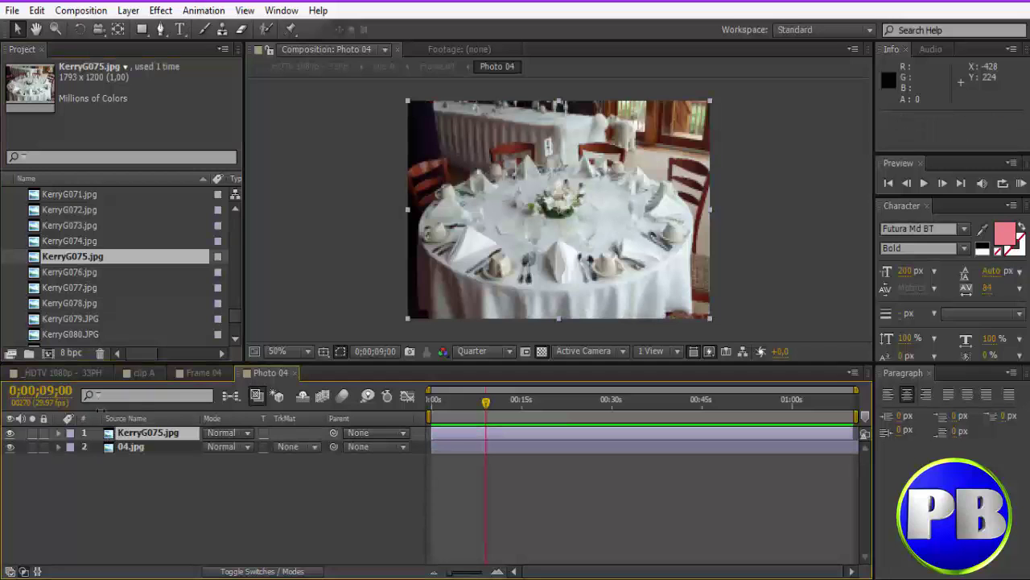
{"action": "left_click", "coordinate": [295, 373]}
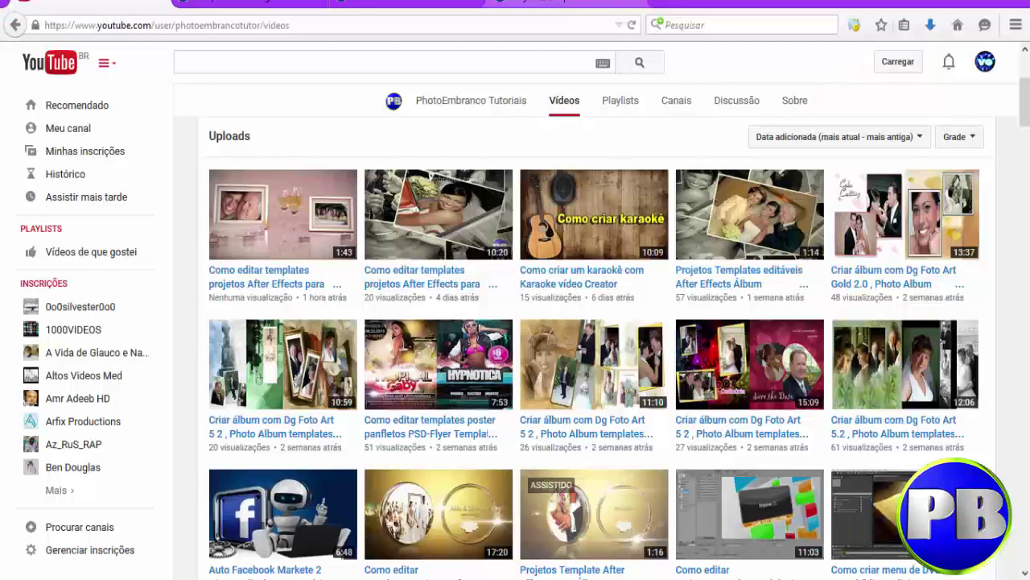
{"action": "left_click", "coordinate": [528, 11]}
{"action": "left_click", "coordinate": [405, 7]}
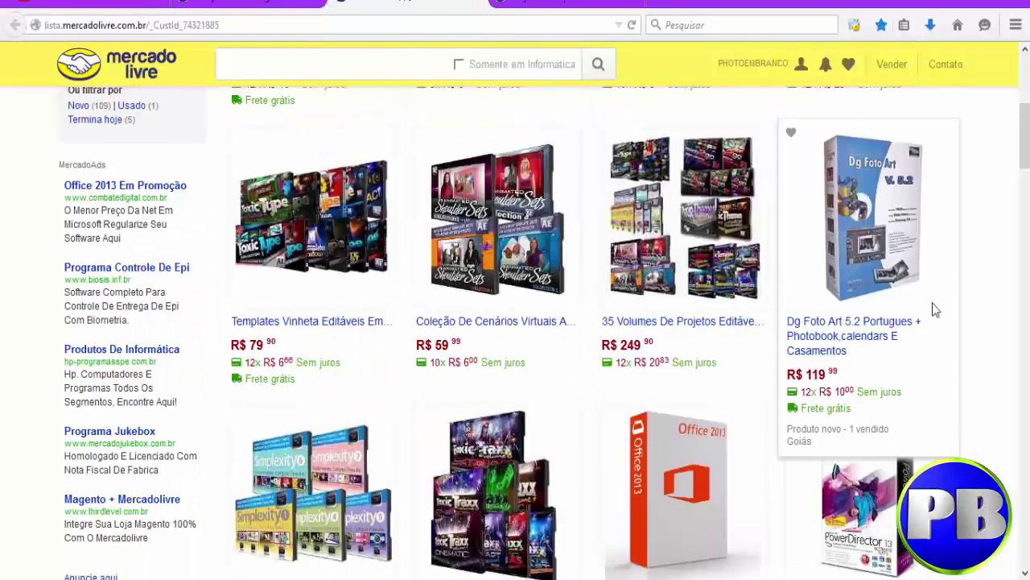
{"action": "scroll", "coordinate": [934, 308], "scroll_direction": "up", "scroll_amount": 5}
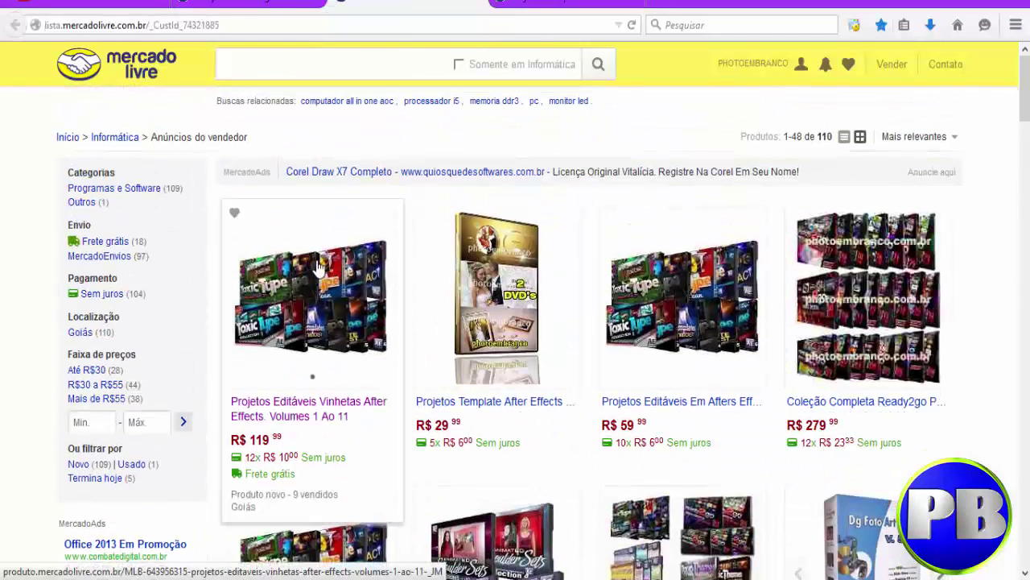
{"action": "scroll", "coordinate": [316, 265], "scroll_direction": "down", "scroll_amount": 5}
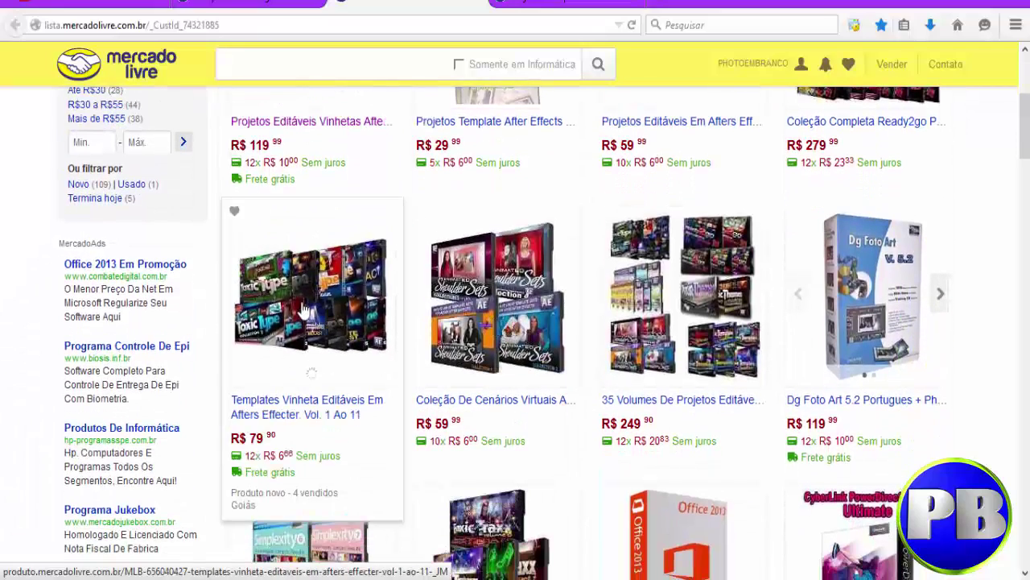
{"action": "scroll", "coordinate": [308, 298], "scroll_direction": "down", "scroll_amount": 2}
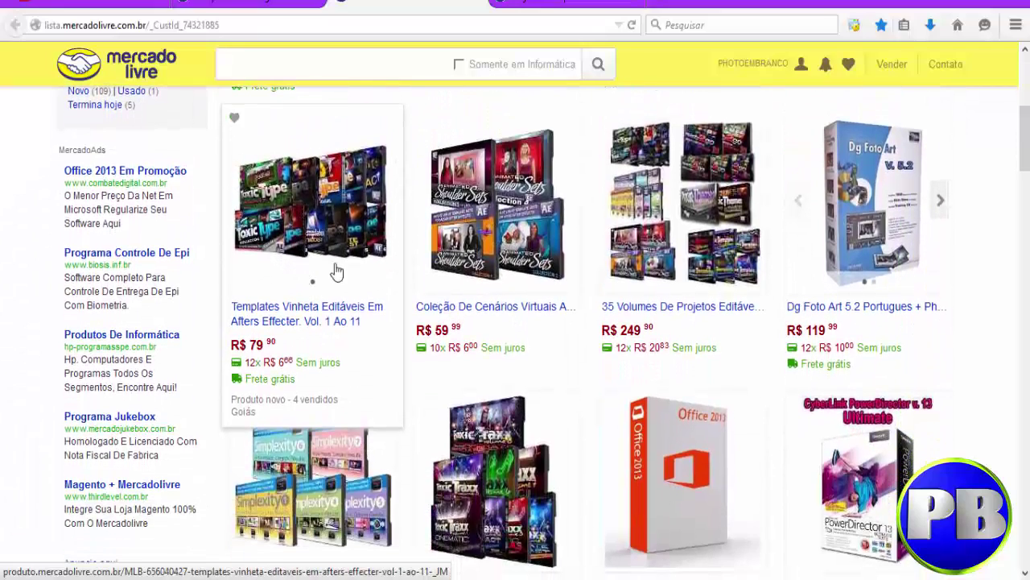
{"action": "scroll", "coordinate": [310, 272], "scroll_direction": "down", "scroll_amount": 2}
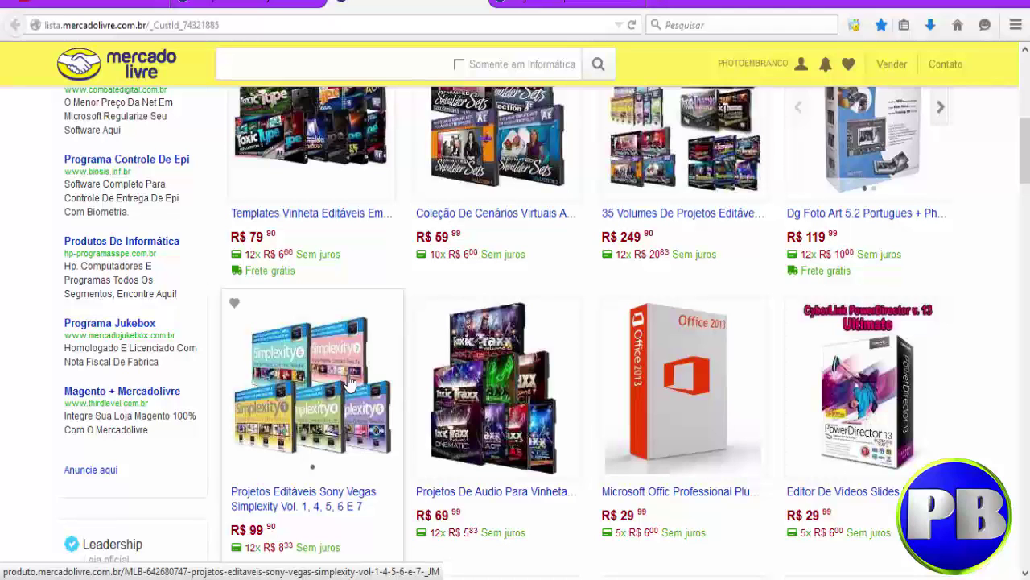
{"action": "scroll", "coordinate": [354, 378], "scroll_direction": "down", "scroll_amount": 2}
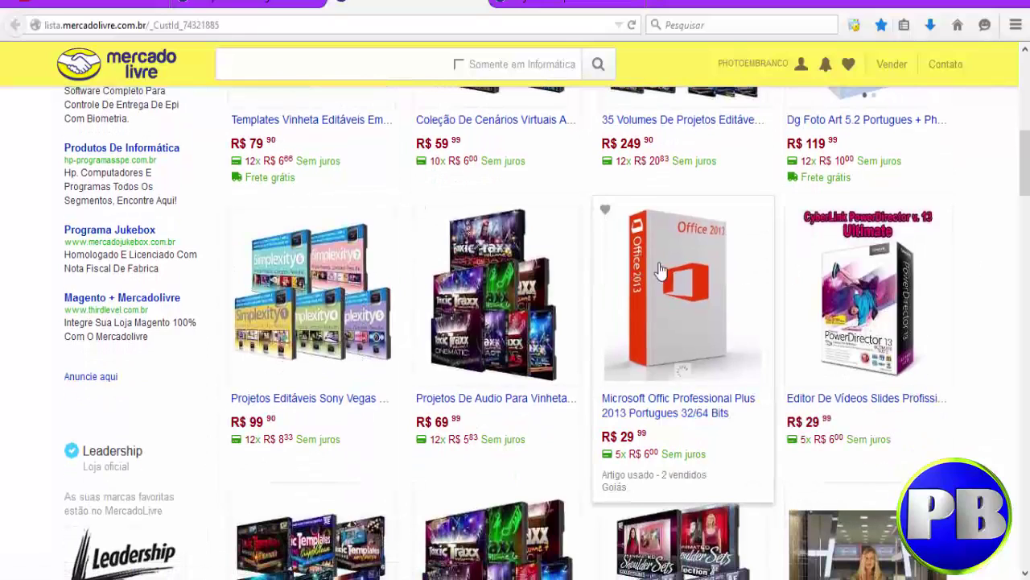
{"action": "scroll", "coordinate": [693, 246], "scroll_direction": "down", "scroll_amount": 5}
{"action": "scroll", "coordinate": [659, 251], "scroll_direction": "down", "scroll_amount": 2}
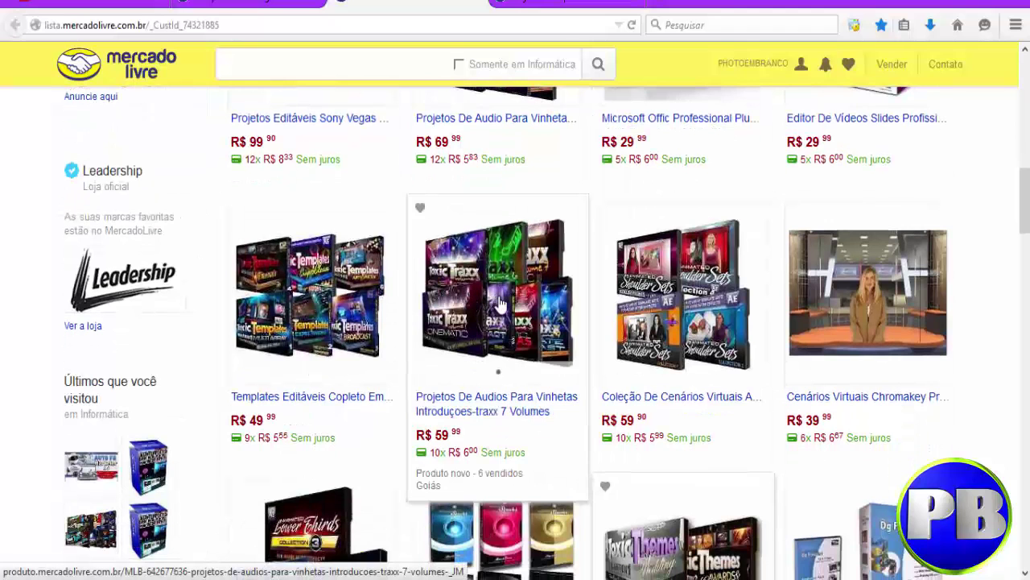
{"action": "scroll", "coordinate": [861, 276], "scroll_direction": "down", "scroll_amount": 2}
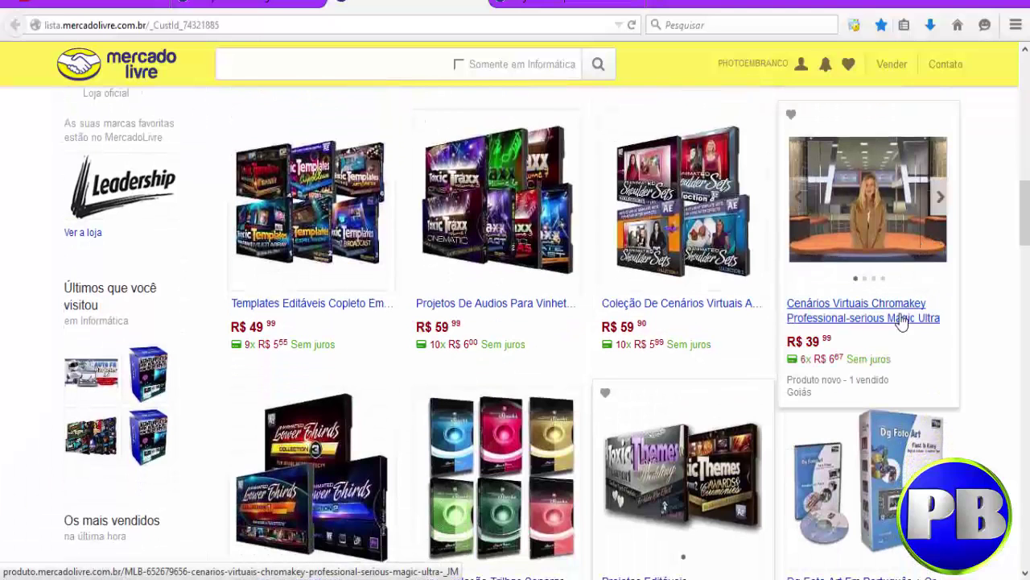
{"action": "scroll", "coordinate": [387, 299], "scroll_direction": "down", "scroll_amount": 4}
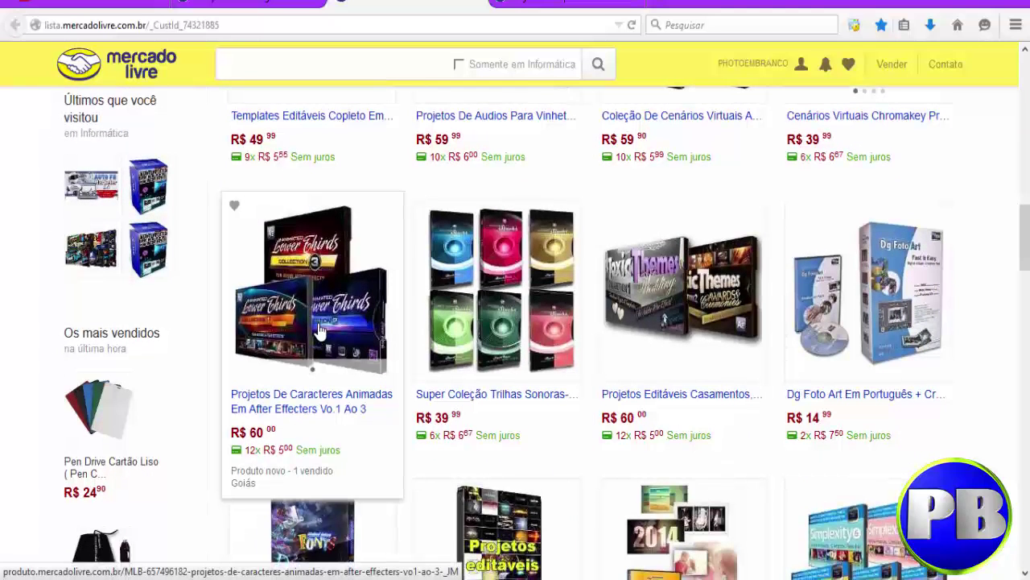
{"action": "scroll", "coordinate": [322, 329], "scroll_direction": "down", "scroll_amount": 2}
{"action": "scroll", "coordinate": [338, 347], "scroll_direction": "up", "scroll_amount": 5}
{"action": "scroll", "coordinate": [371, 385], "scroll_direction": "up", "scroll_amount": 5}
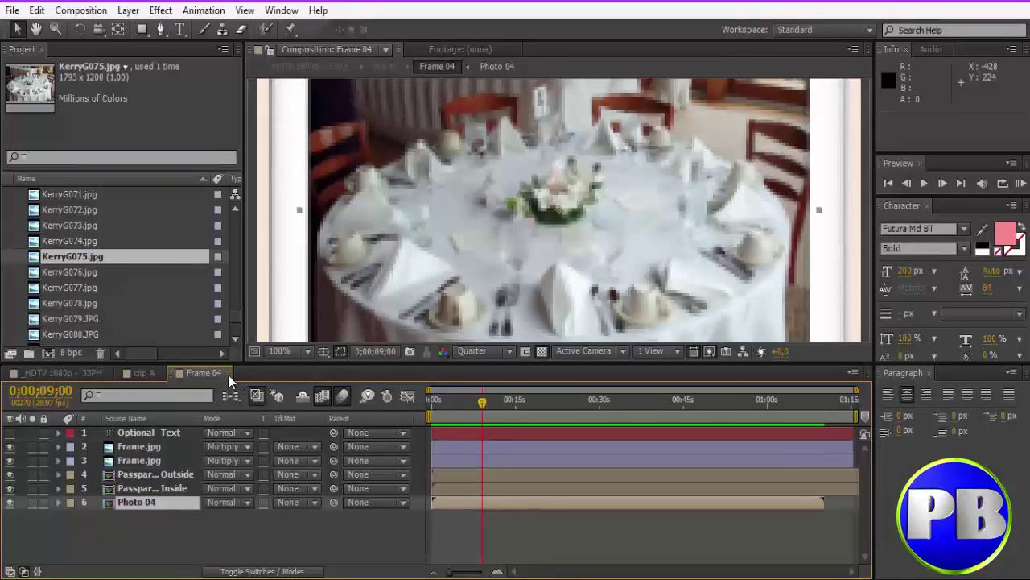
- Close Frame 04 and open the Photo 05 precomp inside Frame 05
{"action": "left_click", "coordinate": [227, 373]}
{"action": "left_click", "coordinate": [151, 503]}
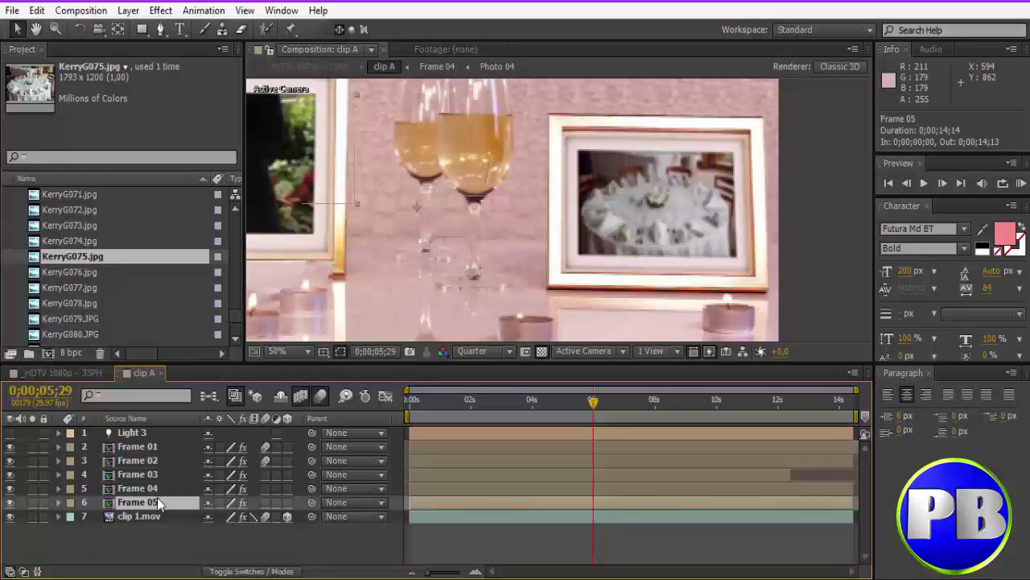
{"action": "double_click", "coordinate": [161, 500]}
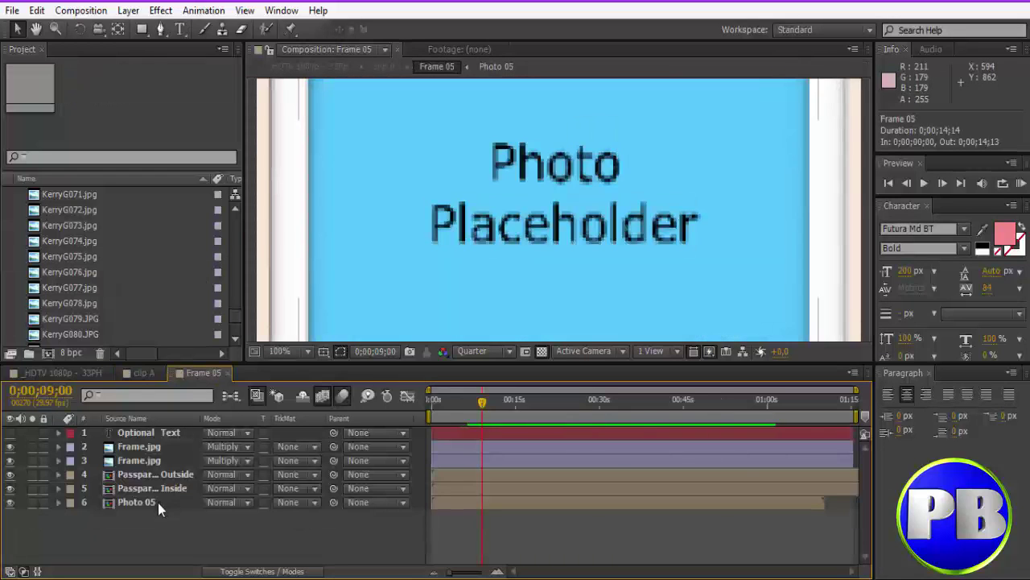
{"action": "double_click", "coordinate": [157, 503]}
- Add KerryG063.jpg to Photo 05 above the 05.jpg placeholder, then close back to clip A
{"action": "scroll", "coordinate": [103, 234], "scroll_direction": "up", "scroll_amount": 3}
{"action": "left_click", "coordinate": [89, 211]}
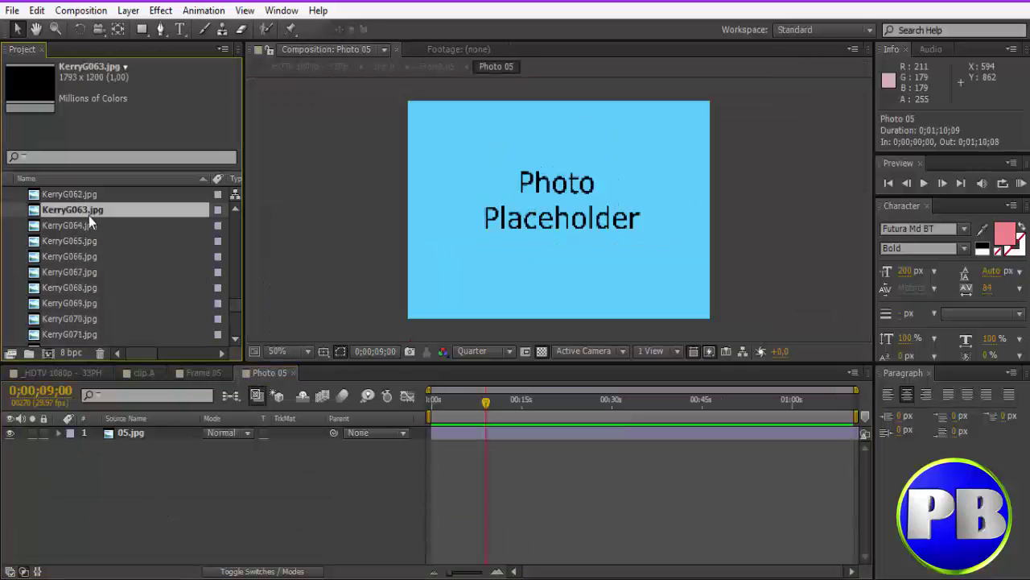
{"action": "left_click_drag", "start_coordinate": [87, 212], "coordinate": [89, 445]}
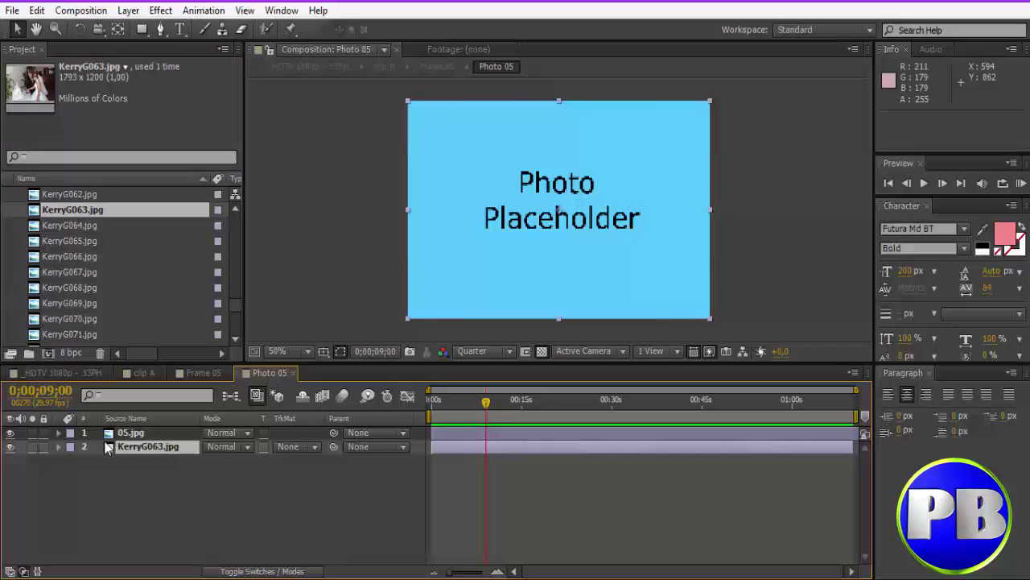
{"action": "left_click", "coordinate": [135, 433]}
{"action": "left_click_drag", "start_coordinate": [145, 452], "coordinate": [143, 470]}
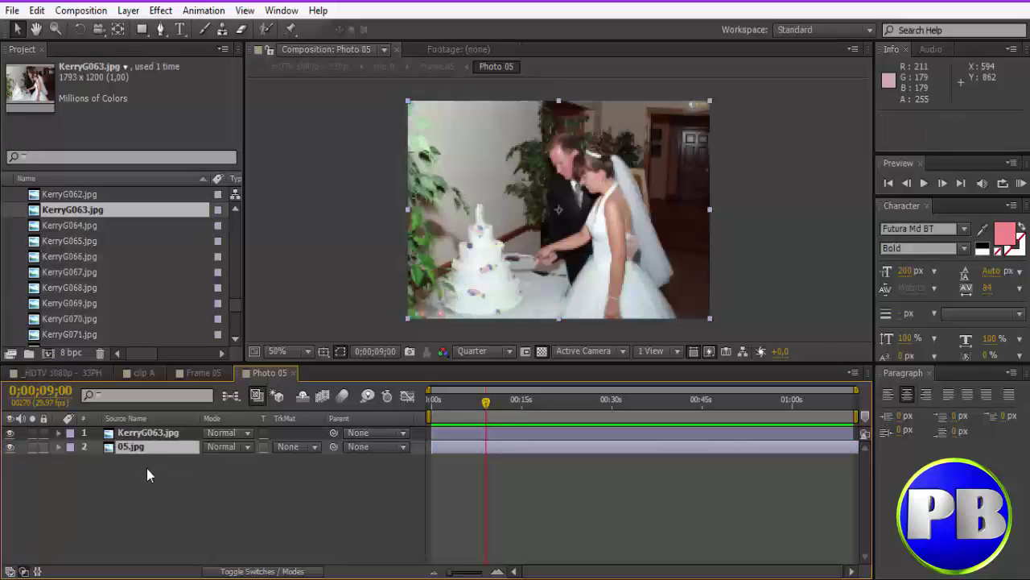
{"action": "left_click", "coordinate": [290, 373]}
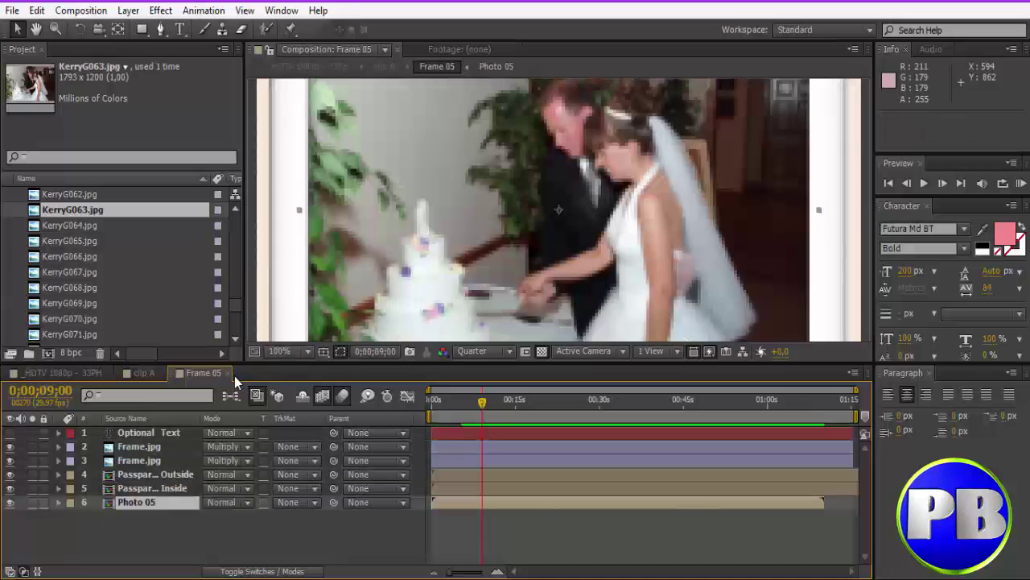
{"action": "left_click", "coordinate": [226, 374]}
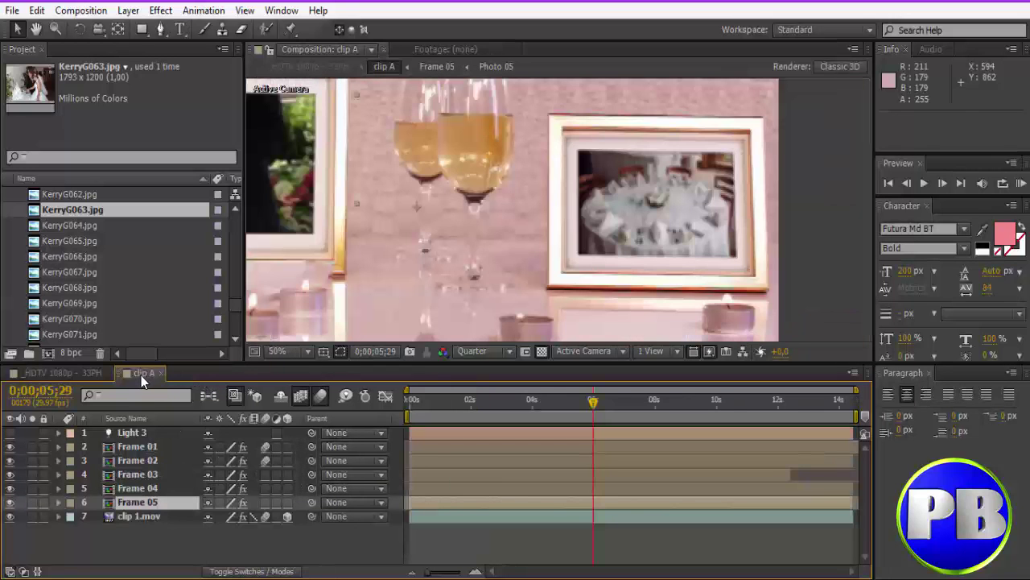
- Close clip A, then play the Wedding Day Gallery video and pause it at 00:00:44
{"action": "left_click", "coordinate": [160, 374]}
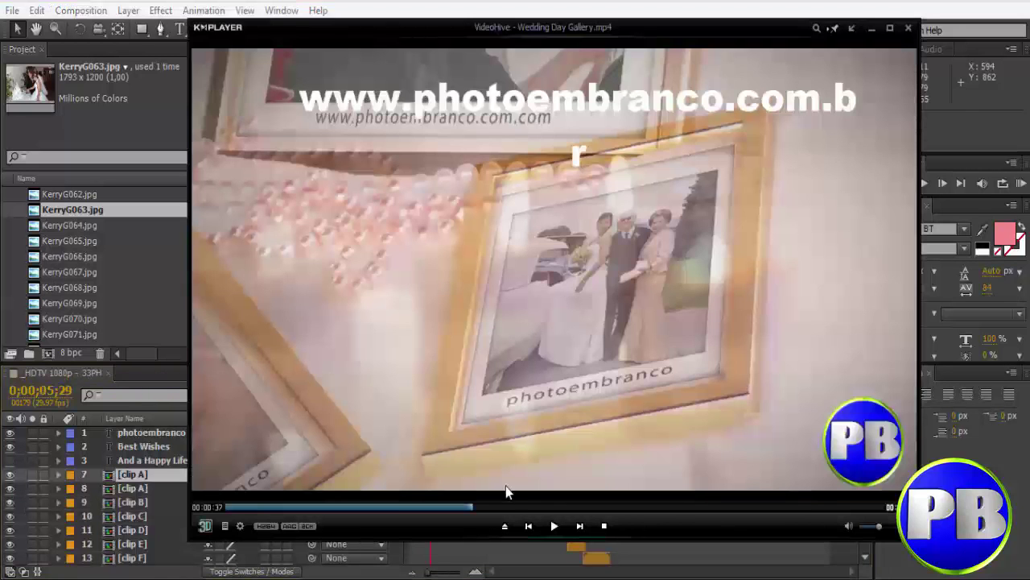
{"action": "left_click", "coordinate": [552, 526]}
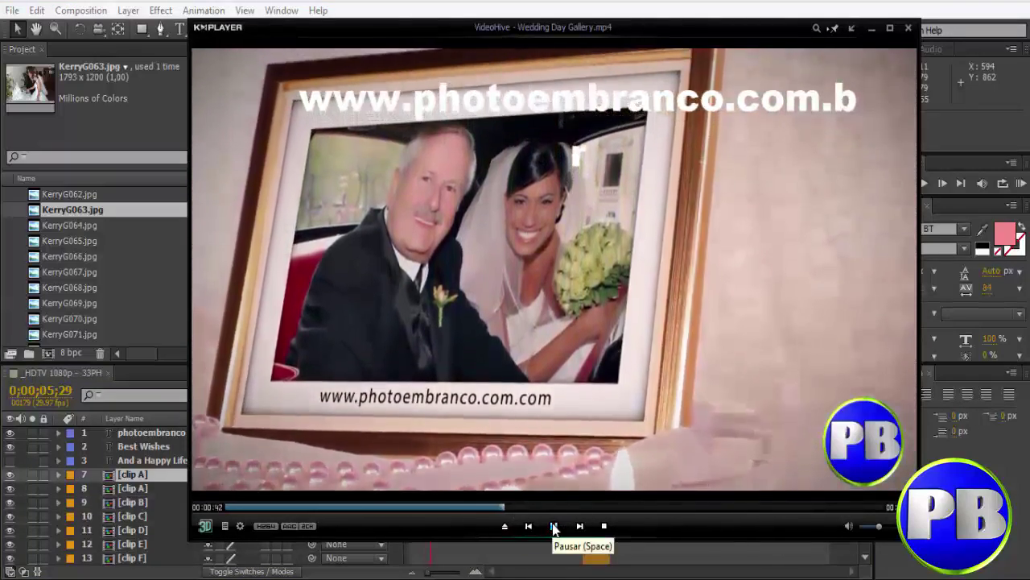
{"action": "left_click", "coordinate": [554, 525]}
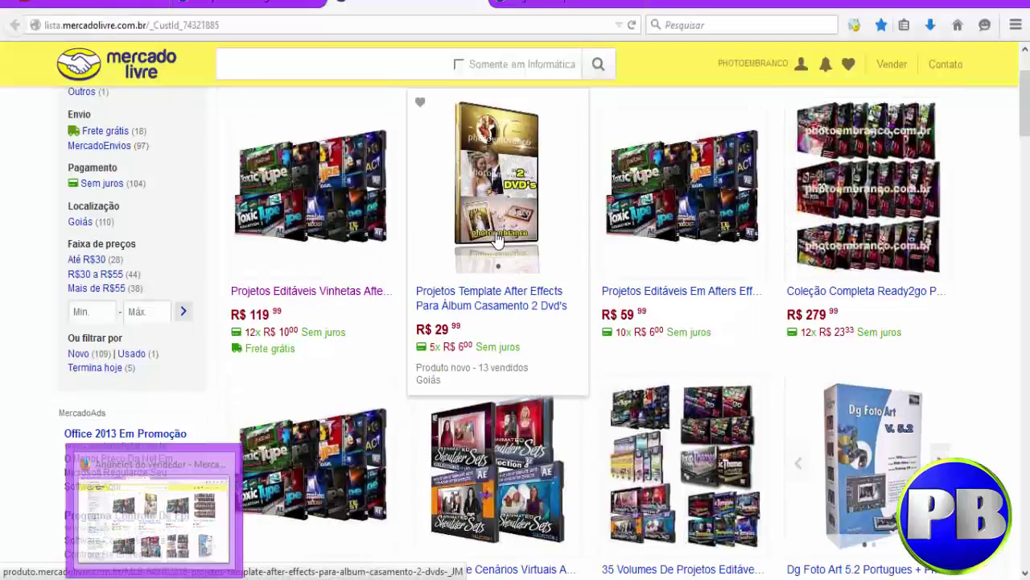
- Scroll through the seller's template listings, glance at the paused video, then return to After Effects
{"action": "scroll", "coordinate": [494, 242], "scroll_direction": "down", "scroll_amount": 3}
{"action": "scroll", "coordinate": [635, 342], "scroll_direction": "down", "scroll_amount": 3}
{"action": "scroll", "coordinate": [635, 342], "scroll_direction": "down", "scroll_amount": 2}
{"action": "scroll", "coordinate": [603, 283], "scroll_direction": "up", "scroll_amount": 10}
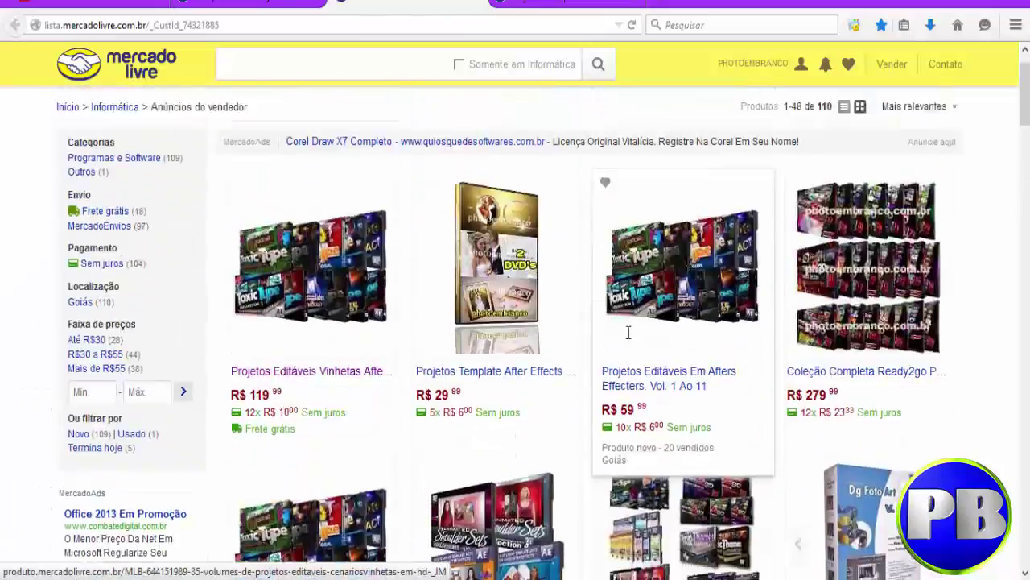
{"action": "scroll", "coordinate": [626, 329], "scroll_direction": "down", "scroll_amount": 5}
{"action": "scroll", "coordinate": [615, 301], "scroll_direction": "down", "scroll_amount": 8}
{"action": "scroll", "coordinate": [610, 279], "scroll_direction": "down", "scroll_amount": 1}
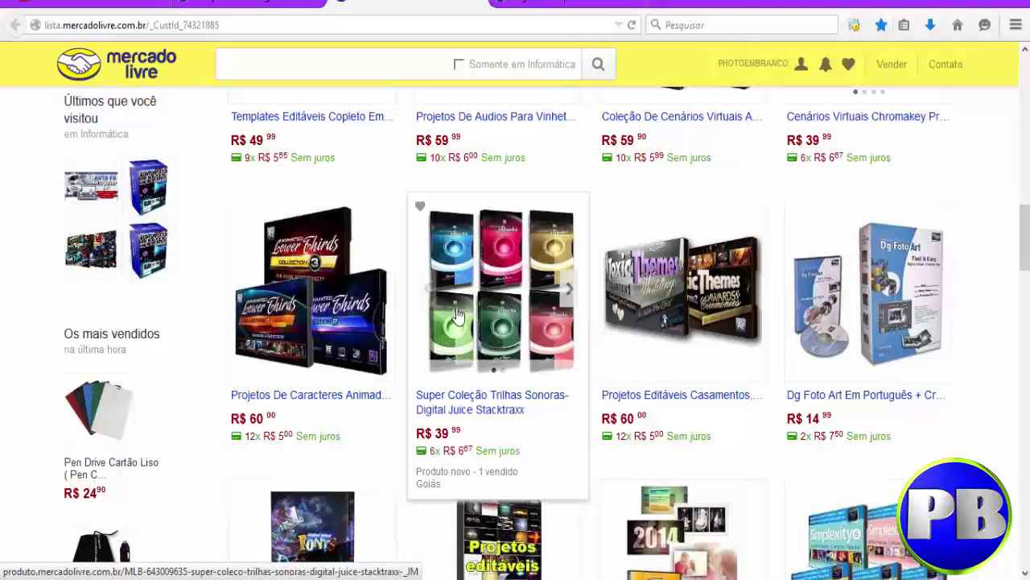
{"action": "key", "text": "alt+Tab"}
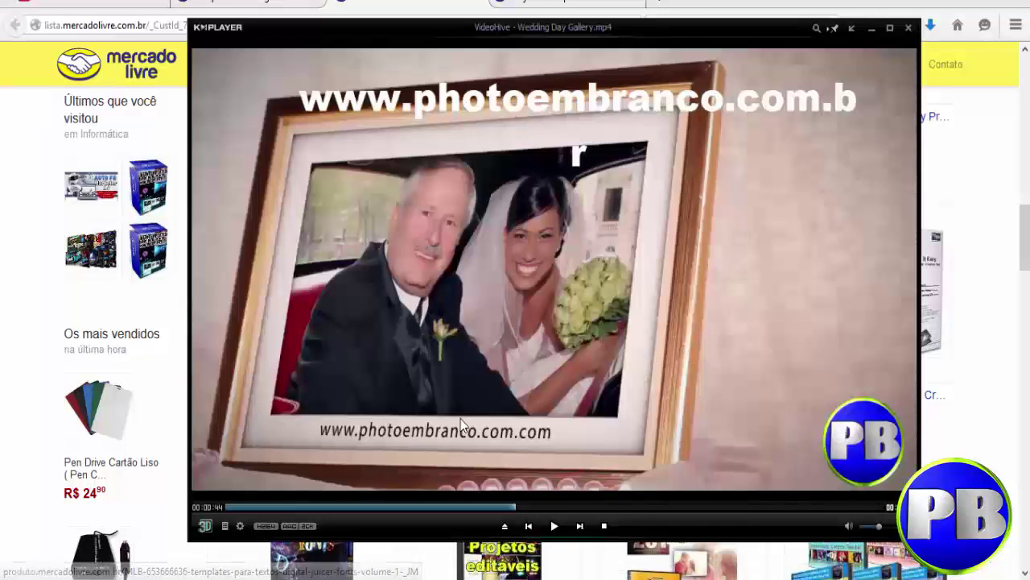
{"action": "key", "text": "alt+Tab"}
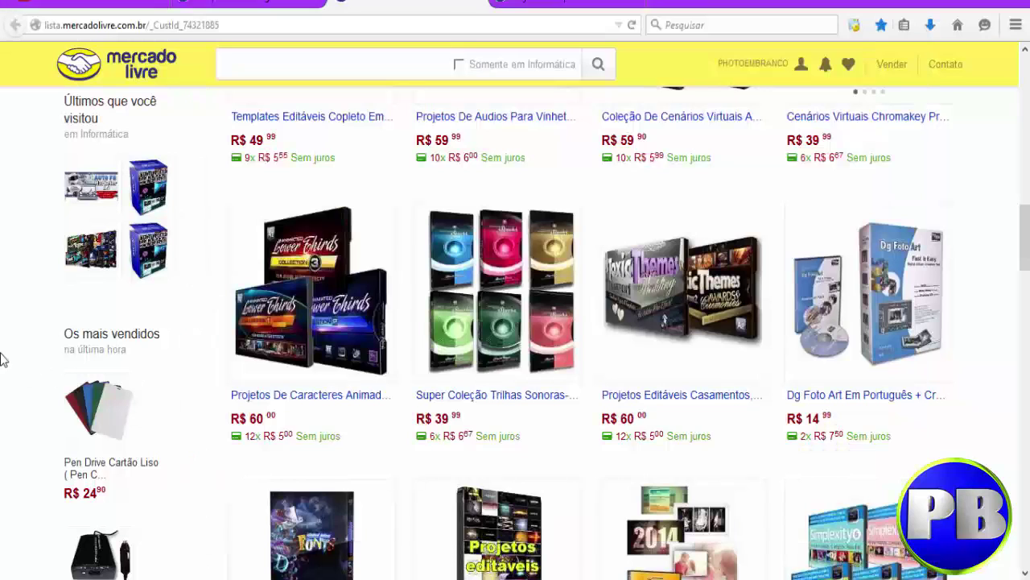
{"action": "key", "text": "alt+Tab"}
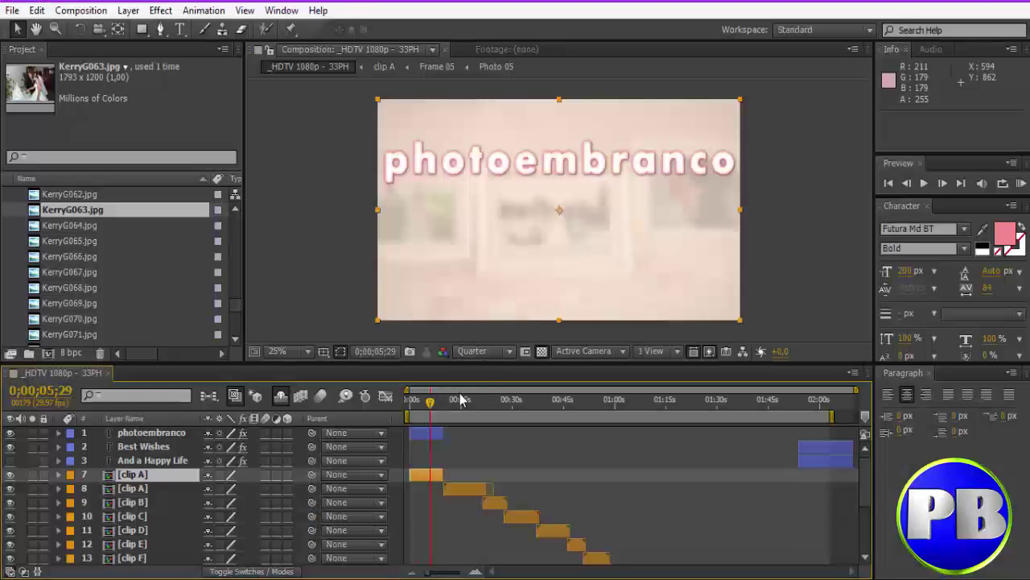
- Scrub the main comp to 0;00;53;20 and select _HDTV 1080p - 33PH in the Project panel
{"action": "left_click_drag", "start_coordinate": [435, 407], "coordinate": [598, 414]}
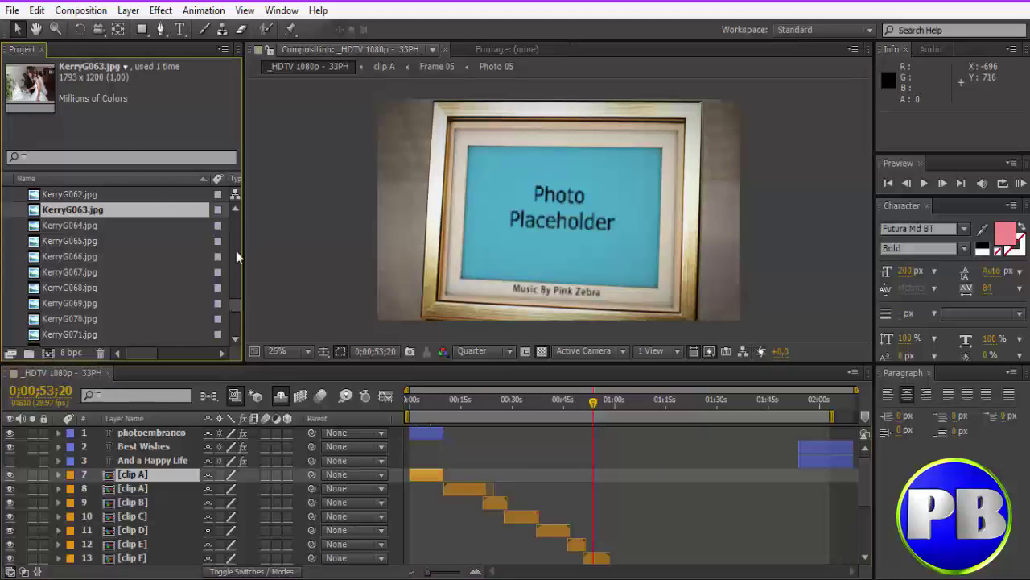
{"action": "left_click_drag", "start_coordinate": [241, 294], "coordinate": [236, 198]}
{"action": "left_click", "coordinate": [104, 195]}
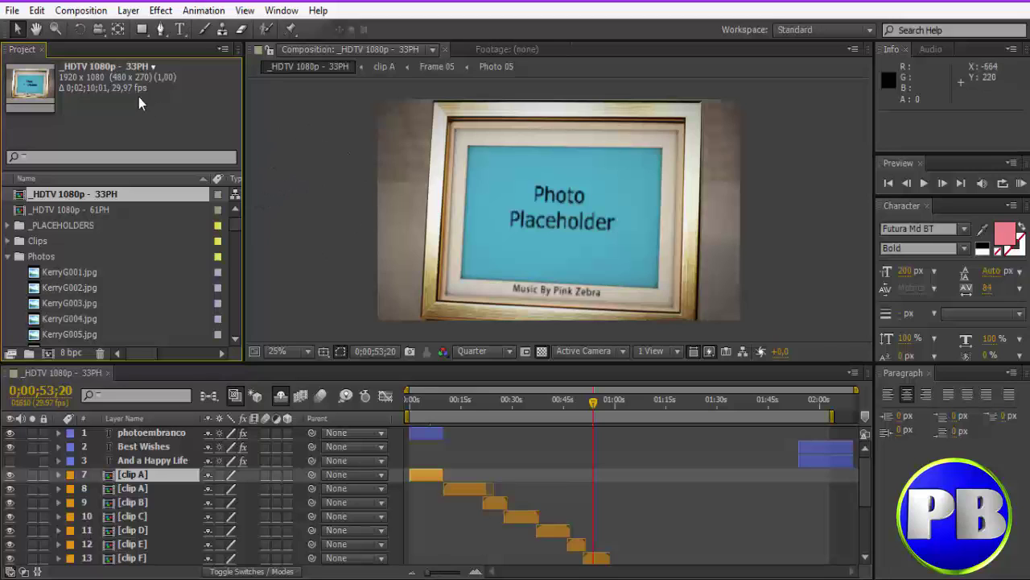
- Check the Composition Settings' HDTV 1080 29.97 preset and cancel without changes
{"action": "left_click", "coordinate": [78, 16]}
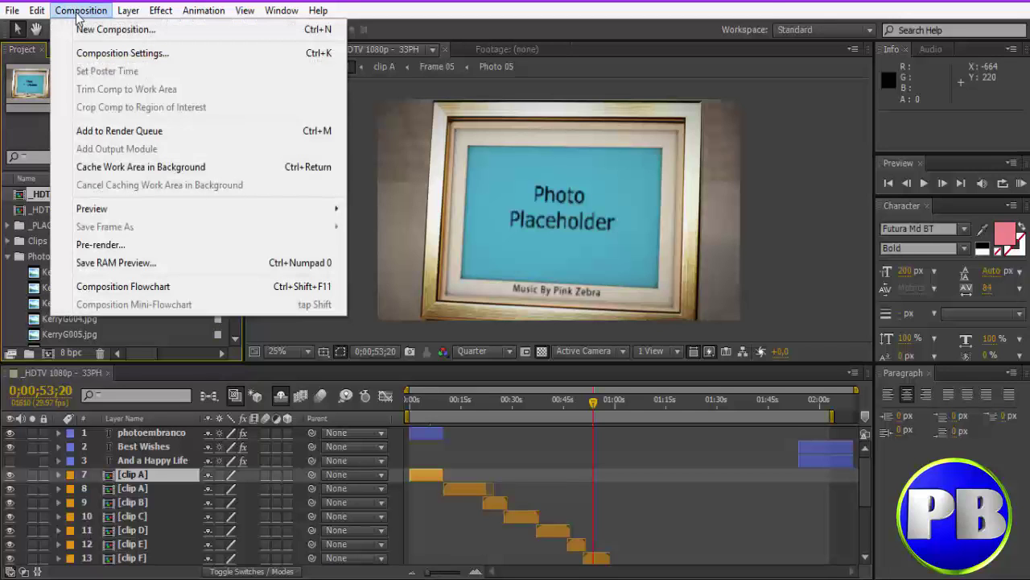
{"action": "left_click", "coordinate": [124, 53]}
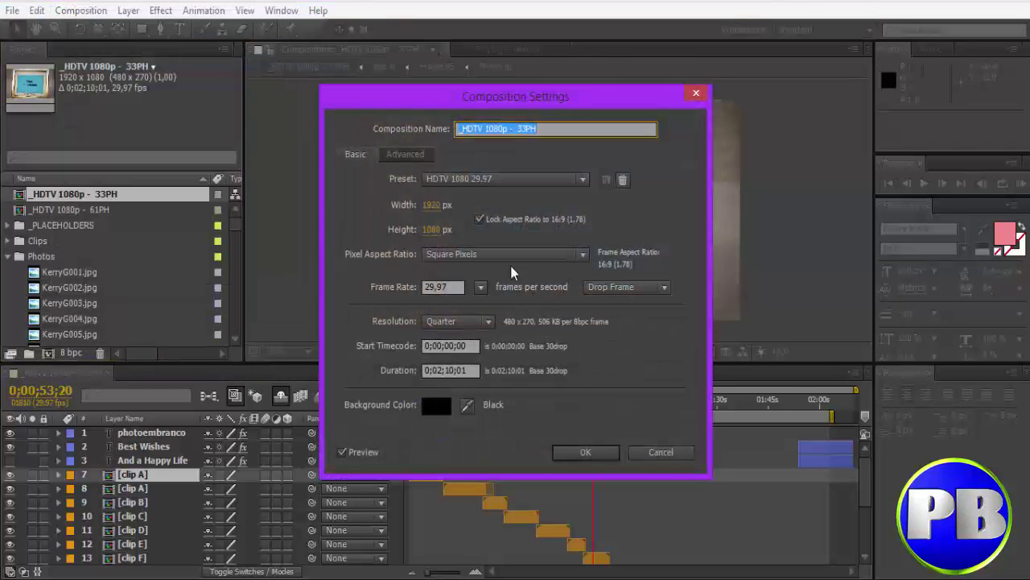
{"action": "left_click", "coordinate": [583, 178]}
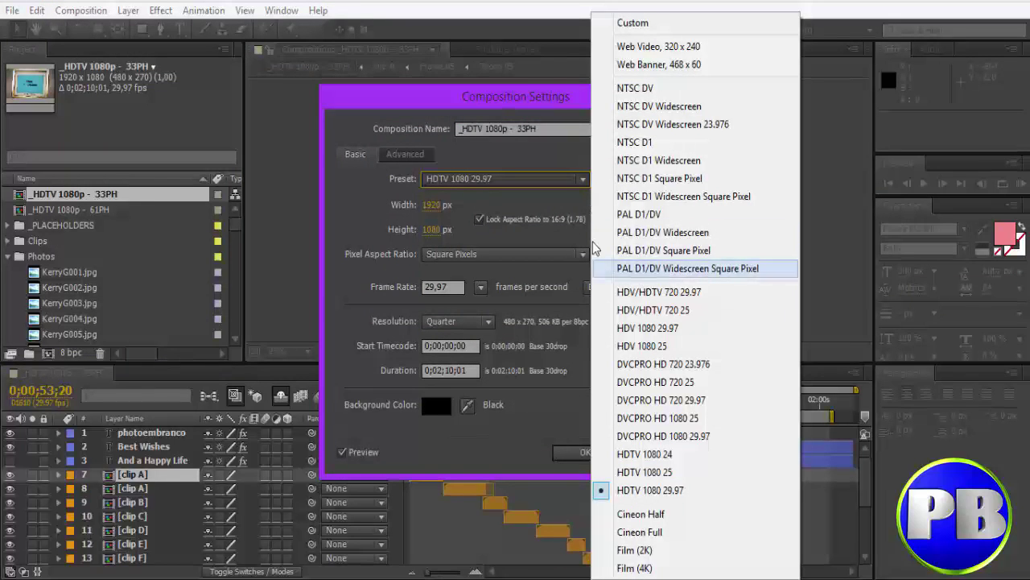
{"action": "left_click", "coordinate": [611, 489]}
{"action": "left_click", "coordinate": [665, 451]}
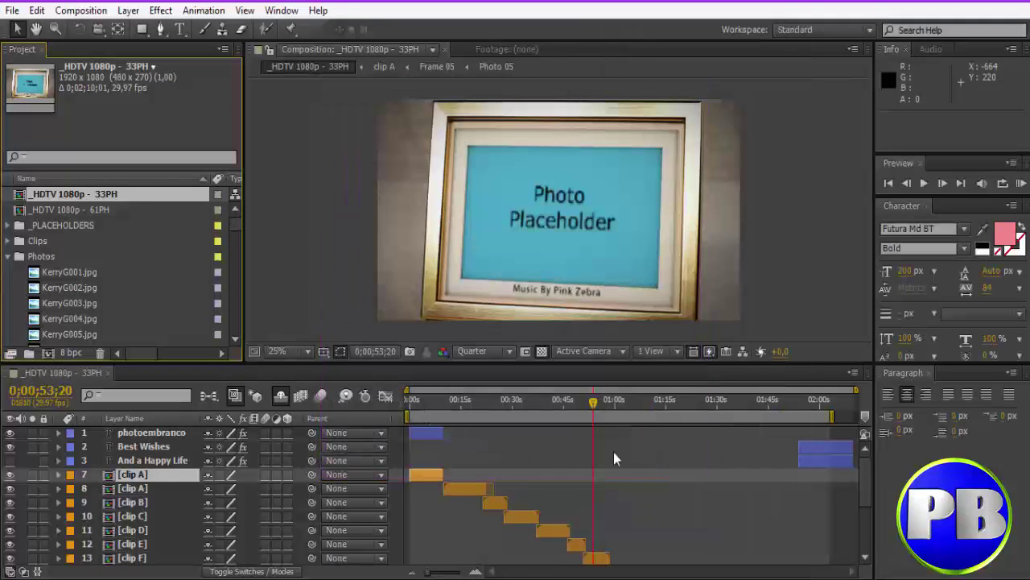
- Select the photoembranco title layer and browse the Composition and Window menus
{"action": "left_click", "coordinate": [144, 434]}
{"action": "scroll", "coordinate": [188, 452], "scroll_direction": "down", "scroll_amount": 5}
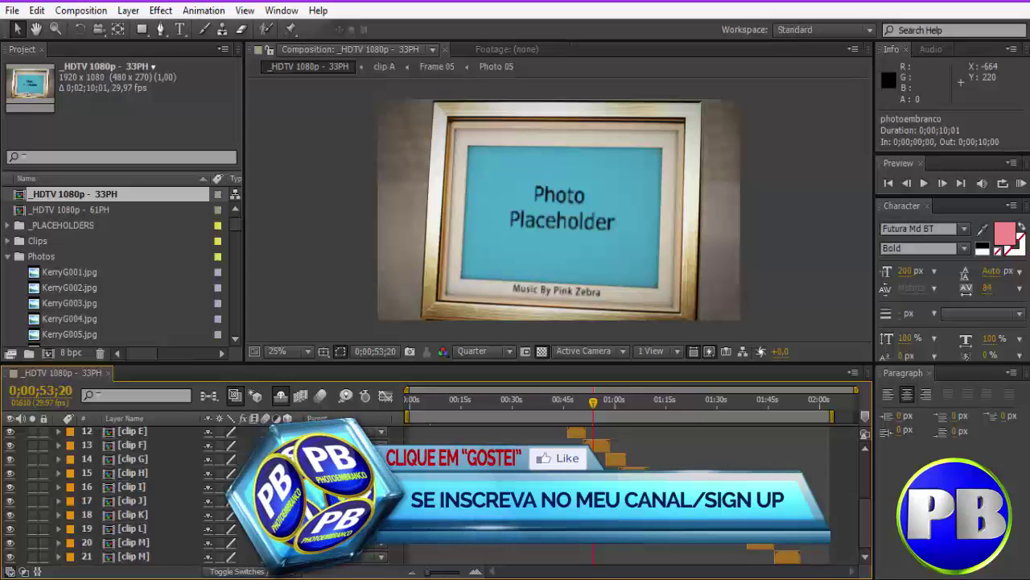
{"action": "scroll", "coordinate": [121, 493], "scroll_direction": "up", "scroll_amount": 5}
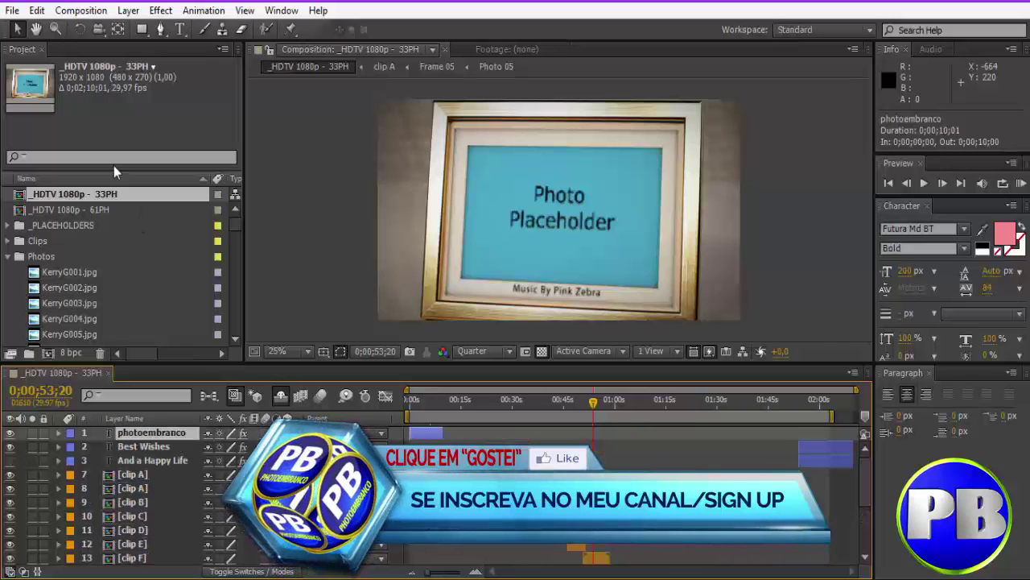
{"action": "left_click", "coordinate": [81, 11]}
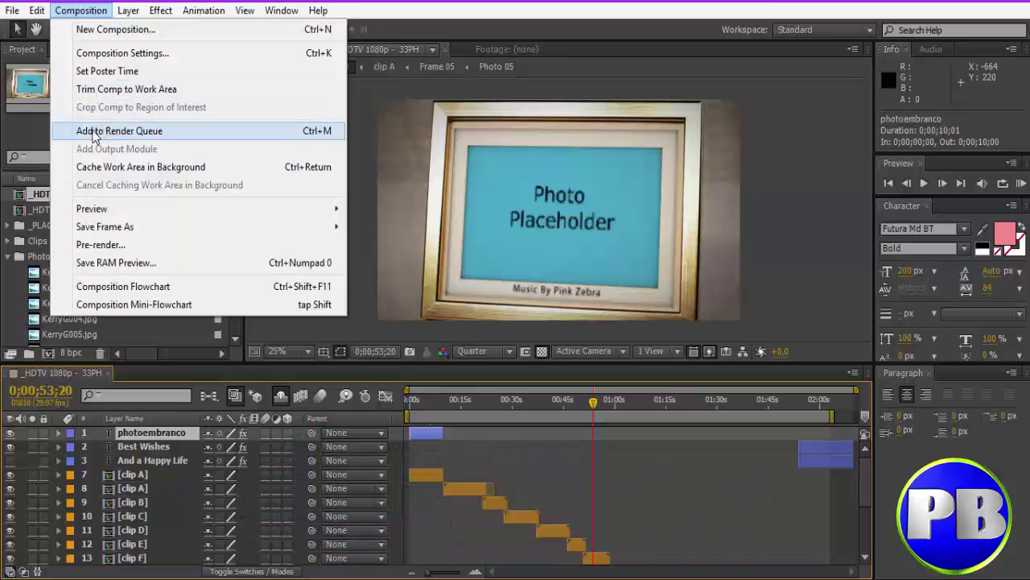
{"action": "left_click", "coordinate": [282, 11]}
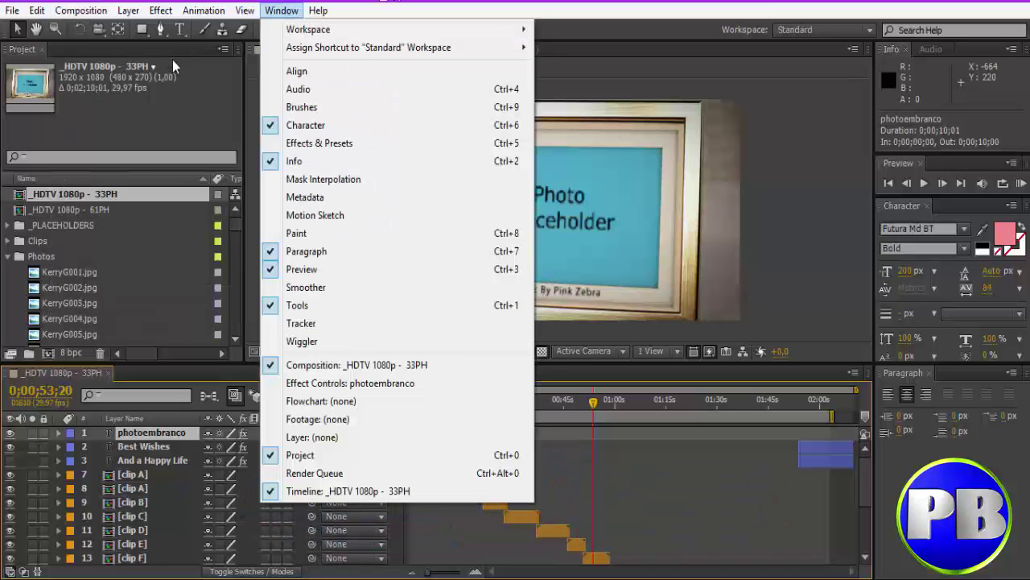
{"action": "mouse_move", "coordinate": [80, 11]}
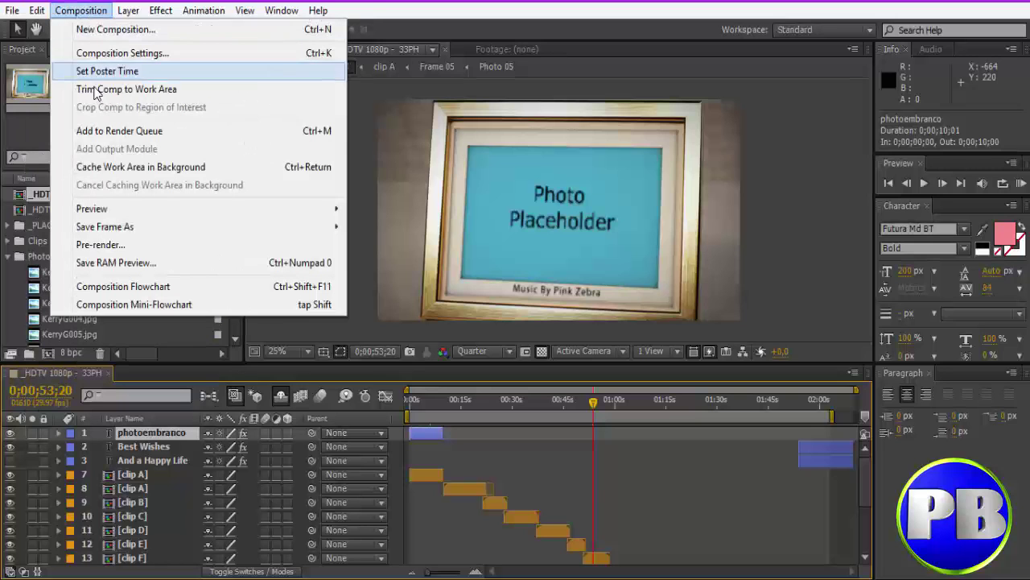
- Queue the main comp and output it as QuickTime, resized to HDV/HDTV 720 29.97 (1280×720)
{"action": "left_click", "coordinate": [96, 132]}
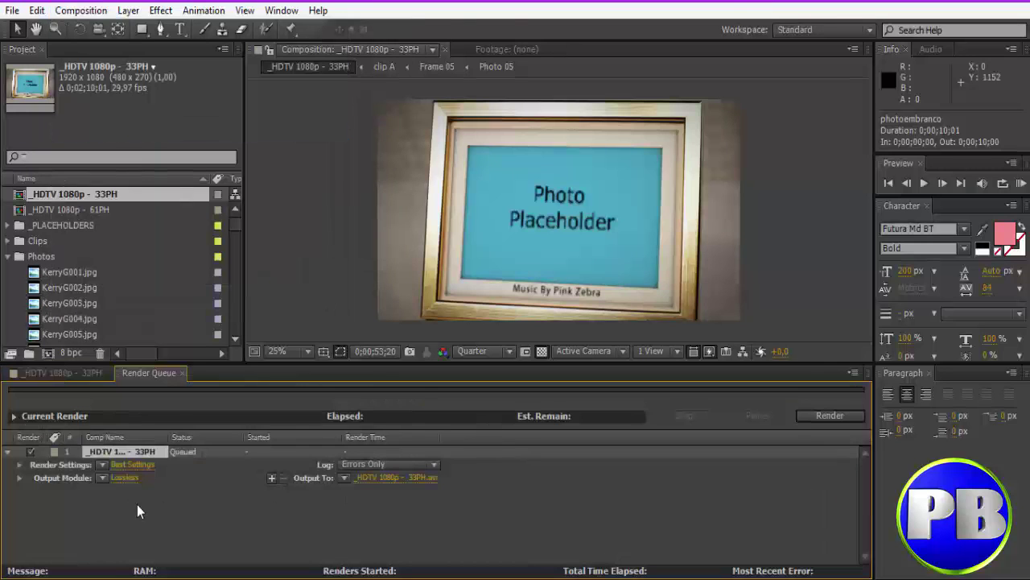
{"action": "left_click", "coordinate": [128, 477]}
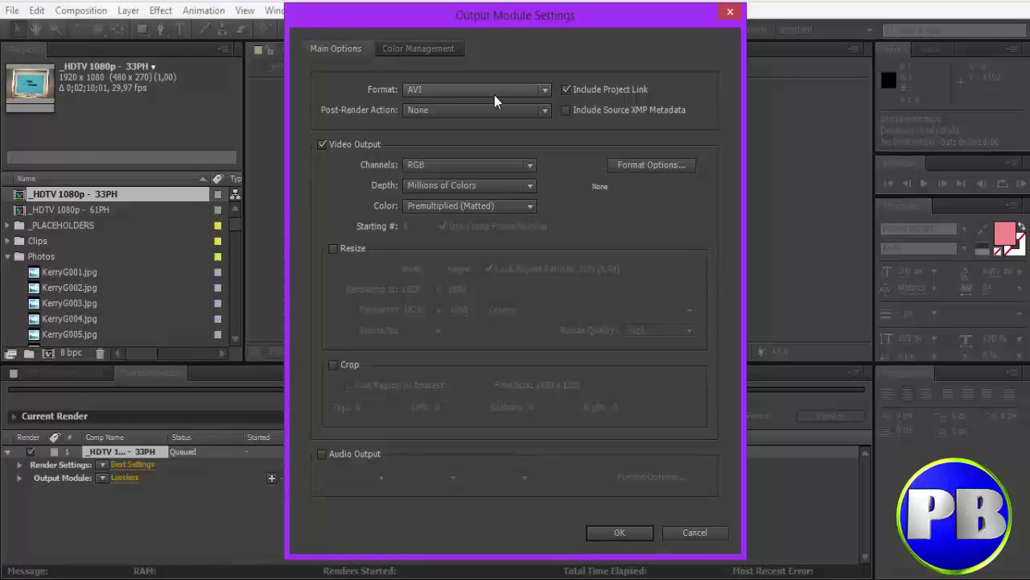
{"action": "left_click", "coordinate": [544, 89]}
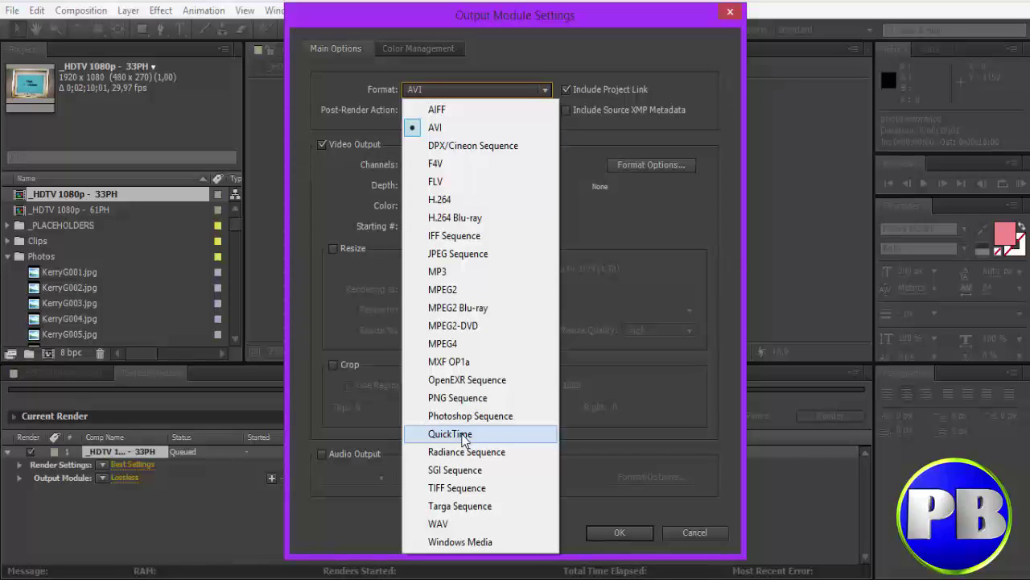
{"action": "left_click", "coordinate": [464, 438]}
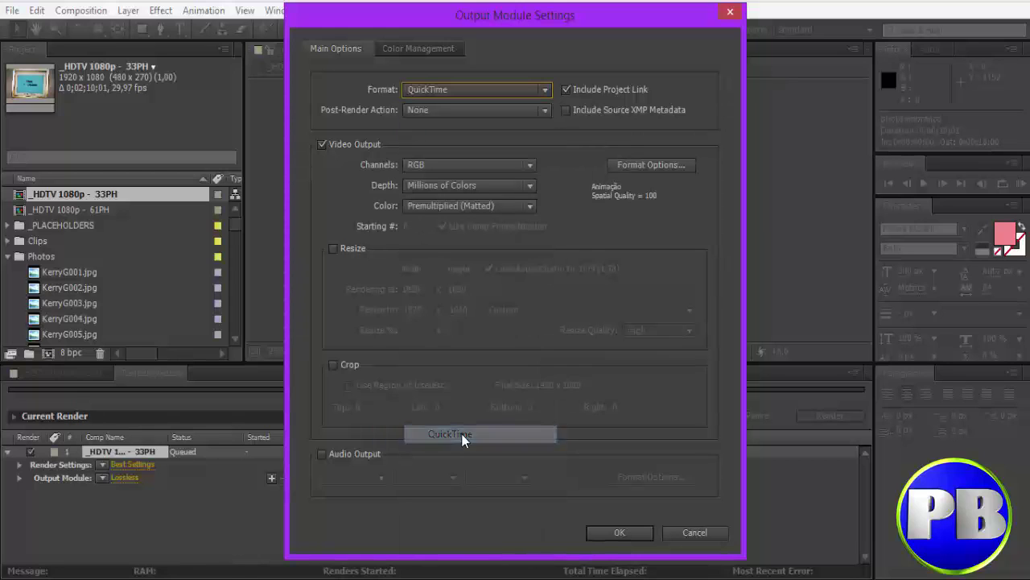
{"action": "left_click", "coordinate": [334, 252]}
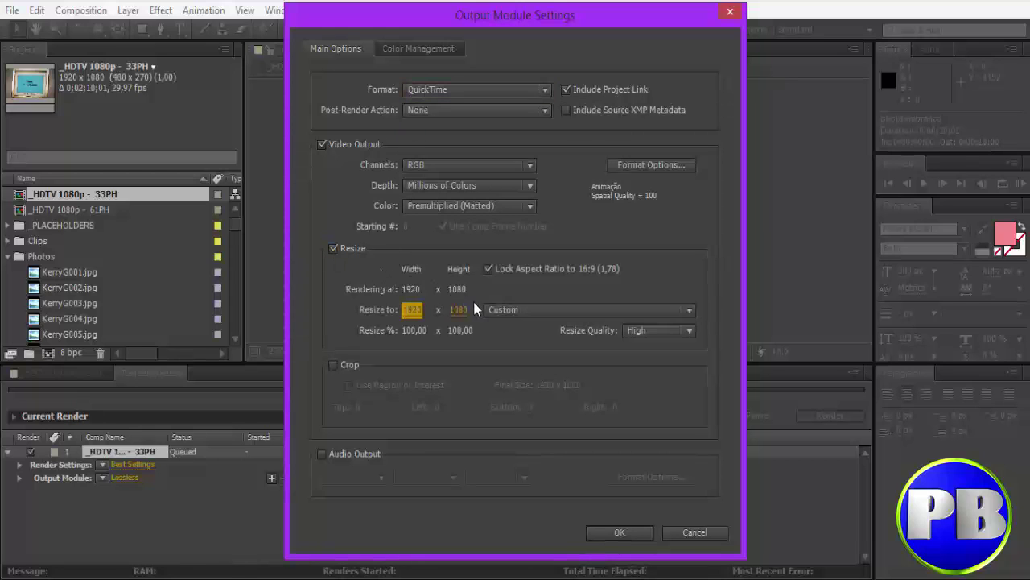
{"action": "left_click", "coordinate": [686, 309]}
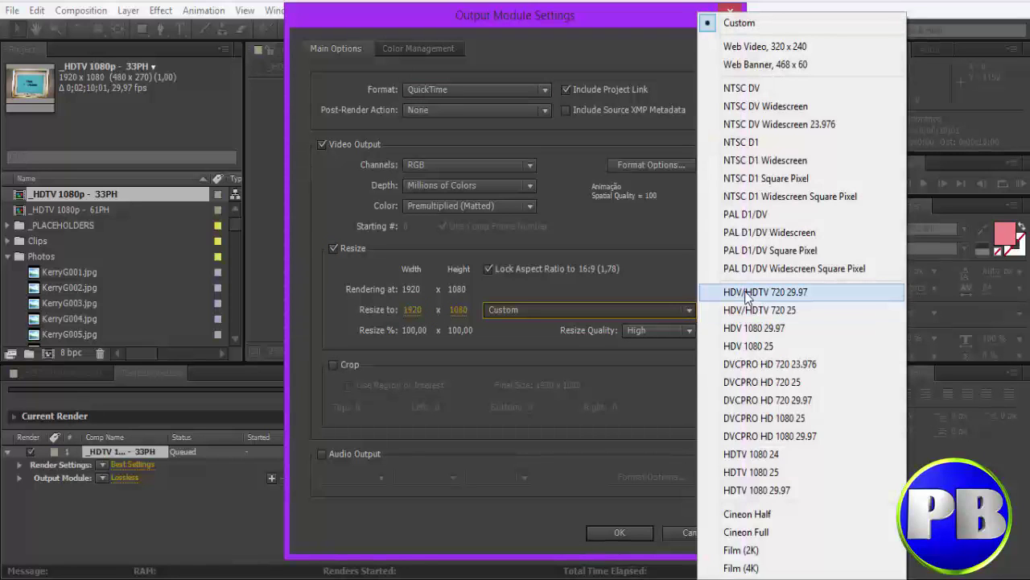
{"action": "left_click", "coordinate": [789, 294]}
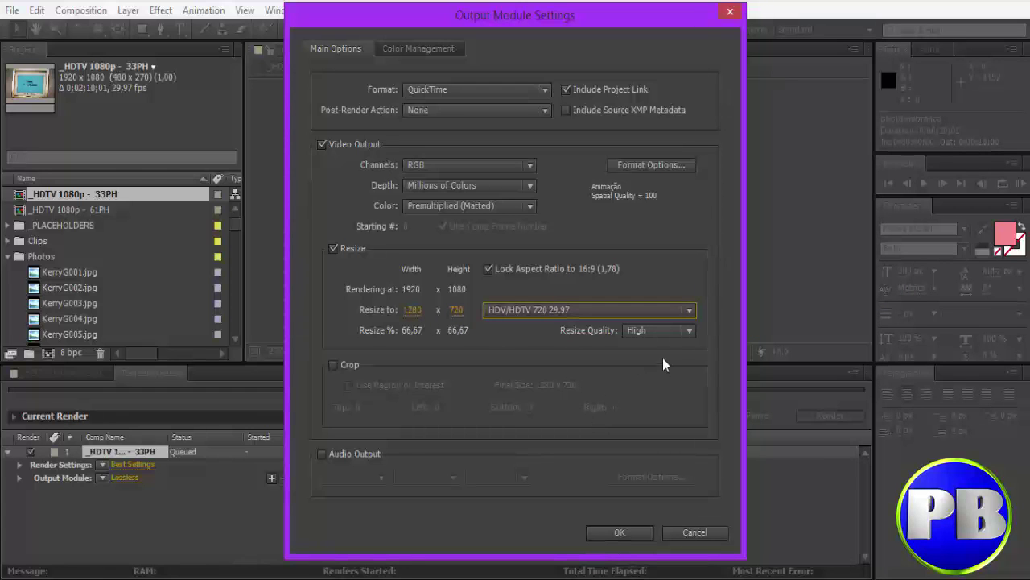
{"action": "left_click", "coordinate": [622, 529]}
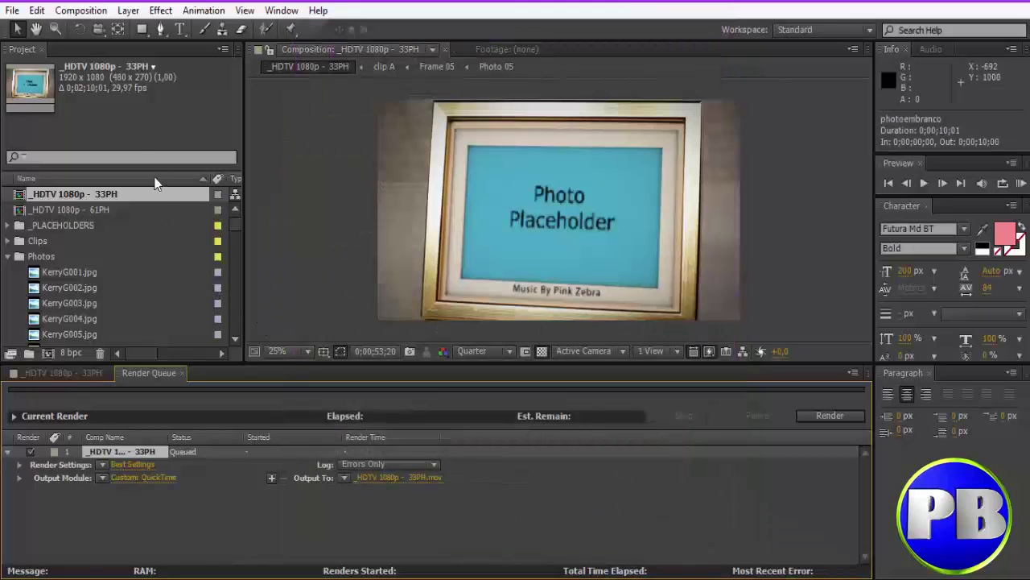
- Point the output movie's save location at the Área de Trabalho folder with file name 'meu'
{"action": "left_click", "coordinate": [84, 11]}
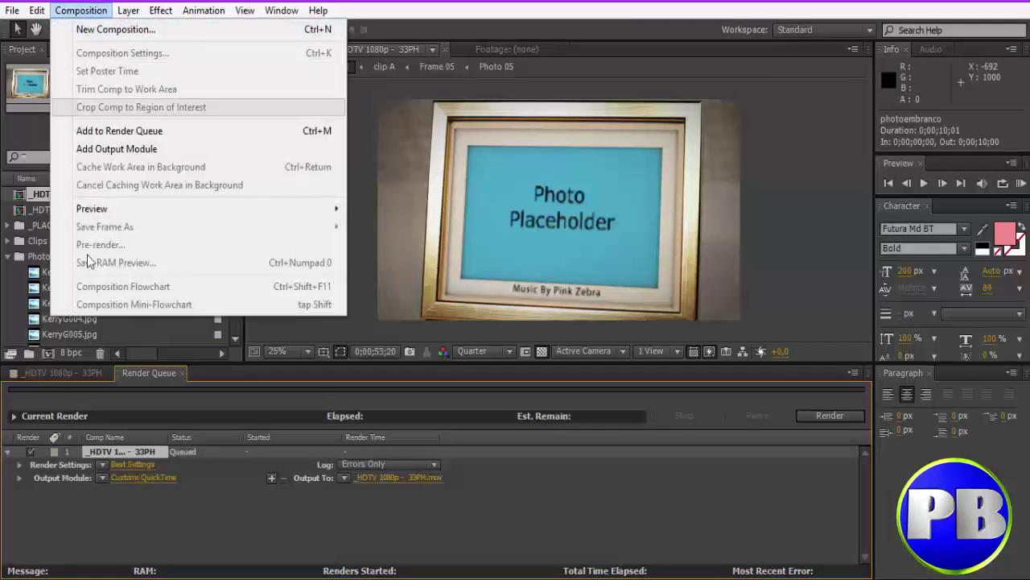
{"action": "left_click", "coordinate": [257, 508]}
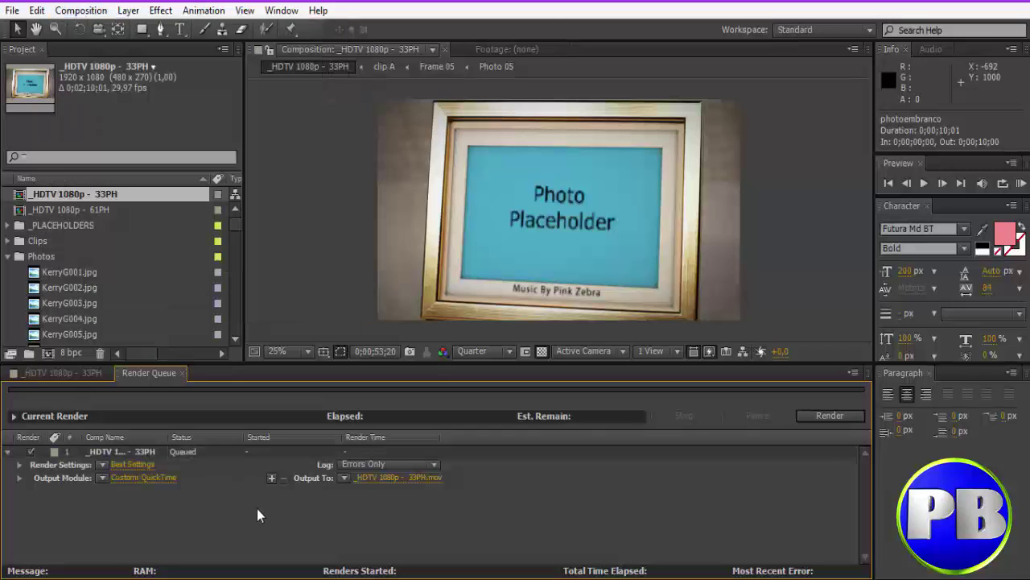
{"action": "left_click", "coordinate": [386, 481]}
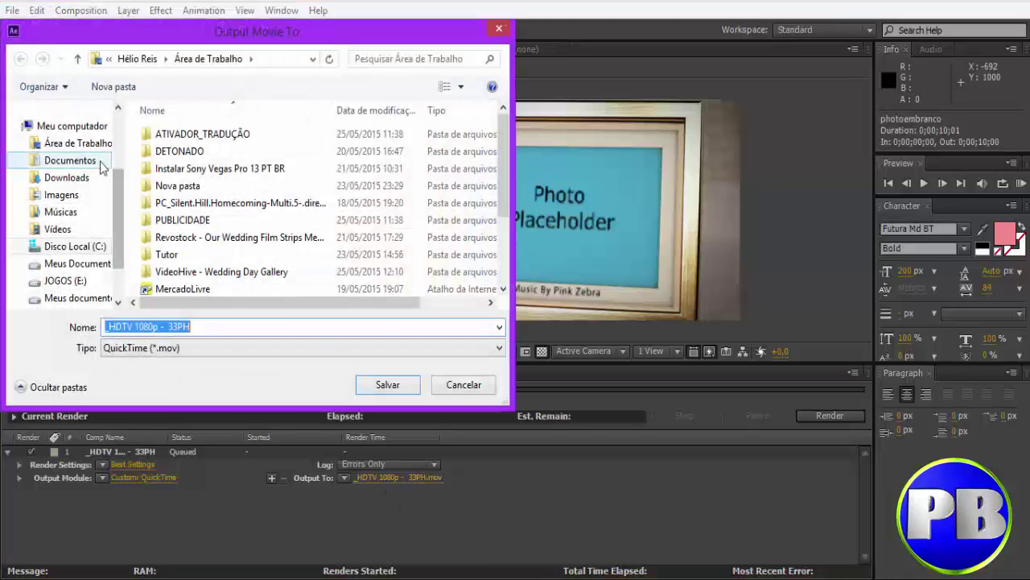
{"action": "left_click", "coordinate": [77, 144]}
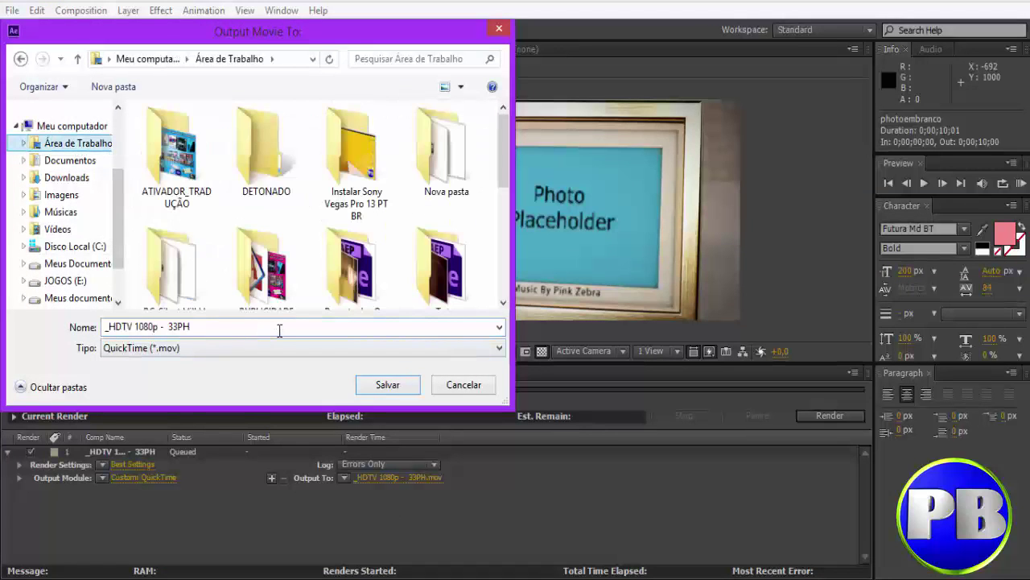
{"action": "left_click", "coordinate": [280, 330]}
{"action": "type", "text": "meu"}
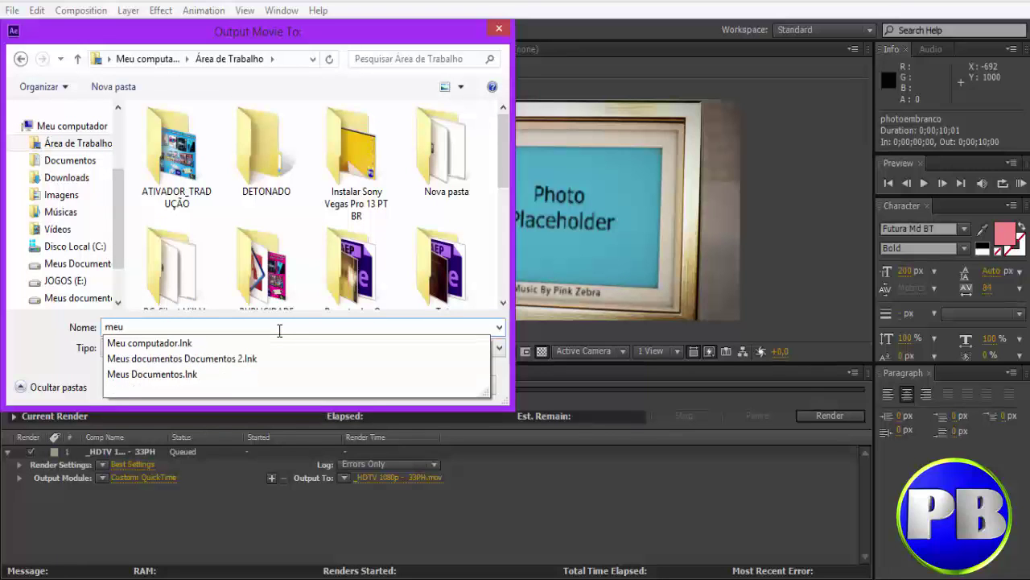
{"action": "scroll", "coordinate": [455, 242], "scroll_direction": "down", "scroll_amount": 3}
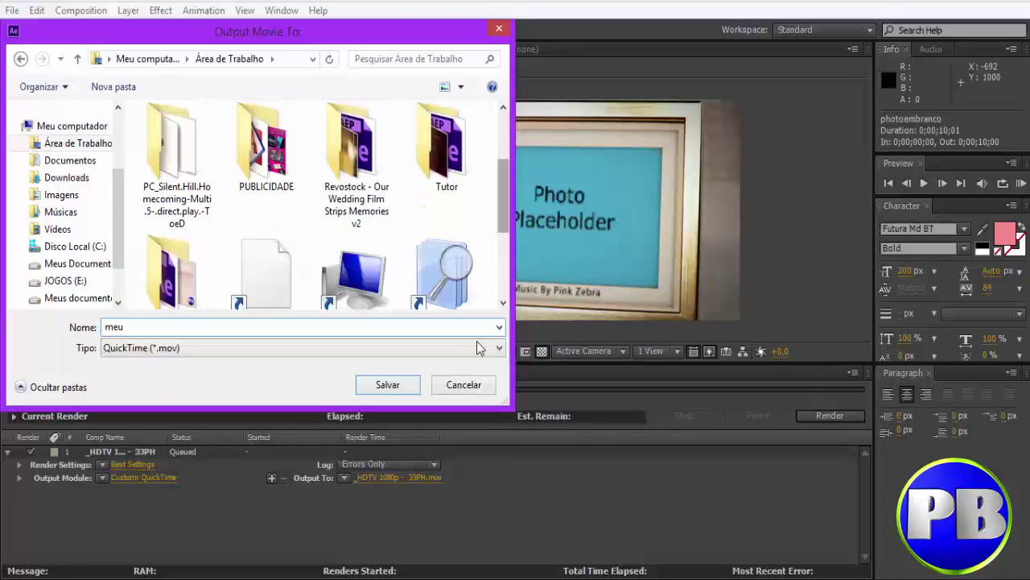
- Save the output as meu.mov, pause the KMPlayer preview, and return to After Effects' Render Queue
{"action": "left_click", "coordinate": [398, 385]}
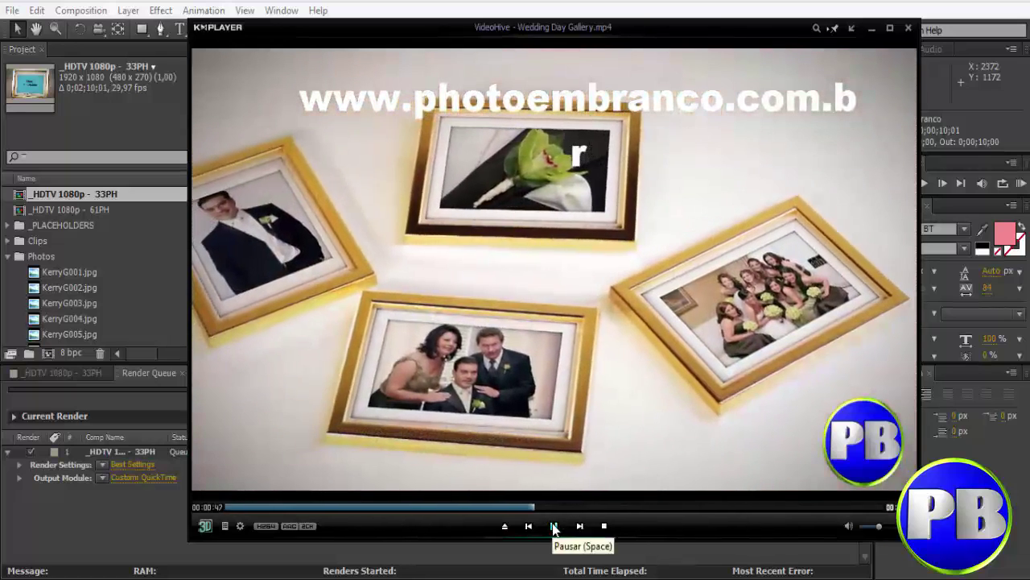
{"action": "left_click", "coordinate": [552, 525]}
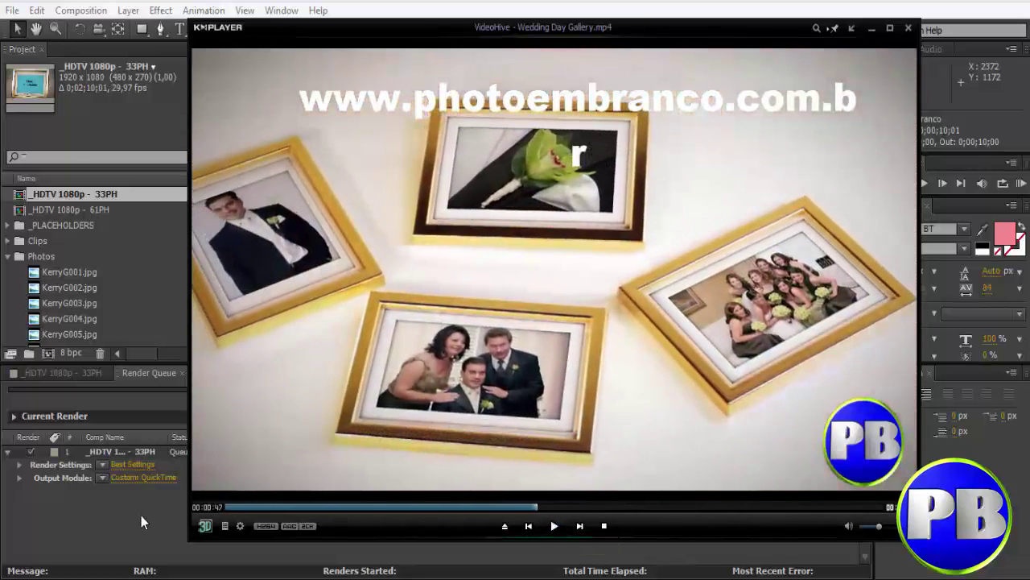
{"action": "left_click", "coordinate": [141, 515]}
{"action": "left_click", "coordinate": [52, 375]}
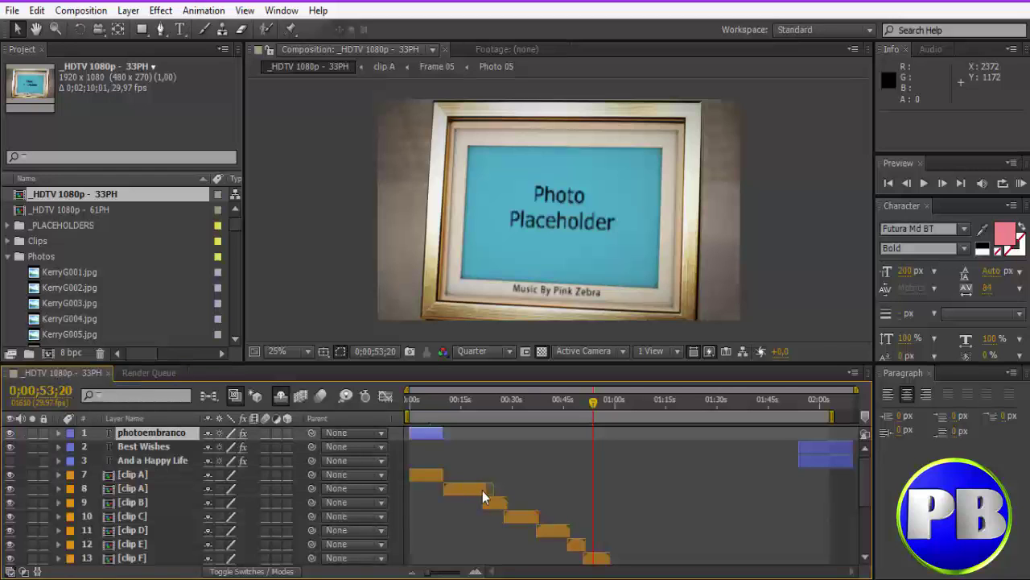
{"action": "left_click", "coordinate": [142, 373]}
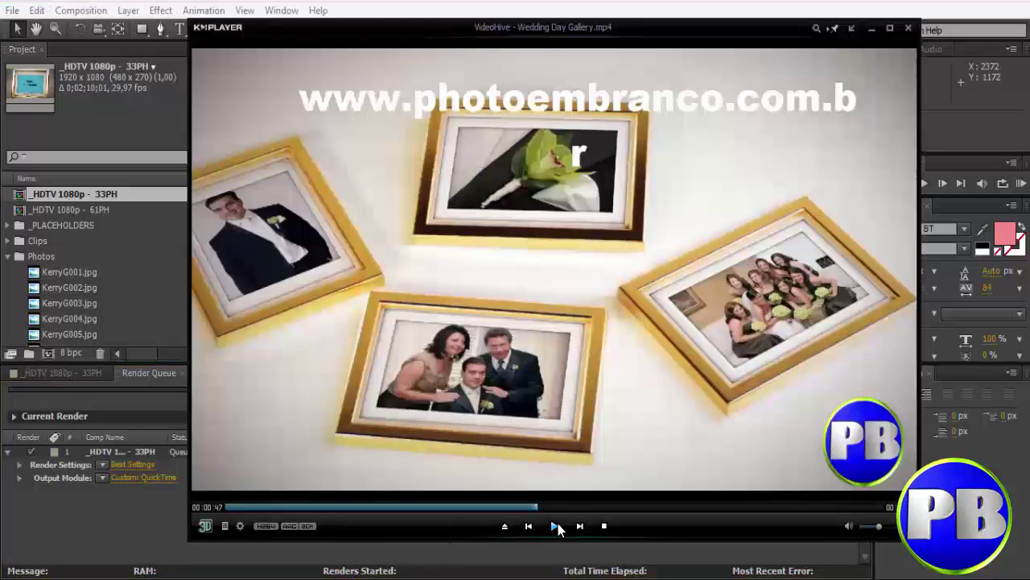
- Resume the Wedding Day Gallery video in KMPlayer and pause it around 01:06
{"action": "left_click", "coordinate": [556, 526]}
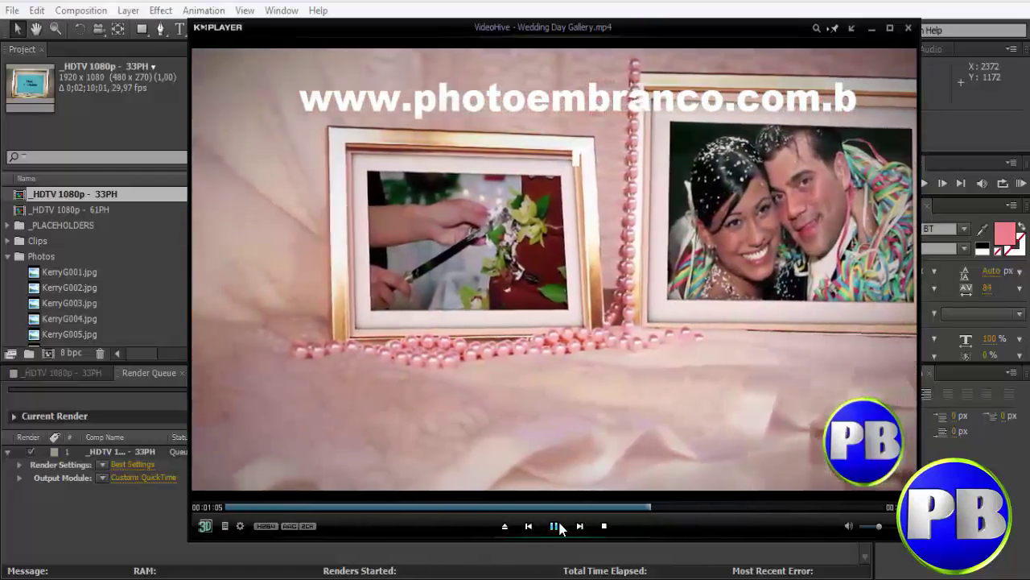
{"action": "left_click", "coordinate": [555, 525]}
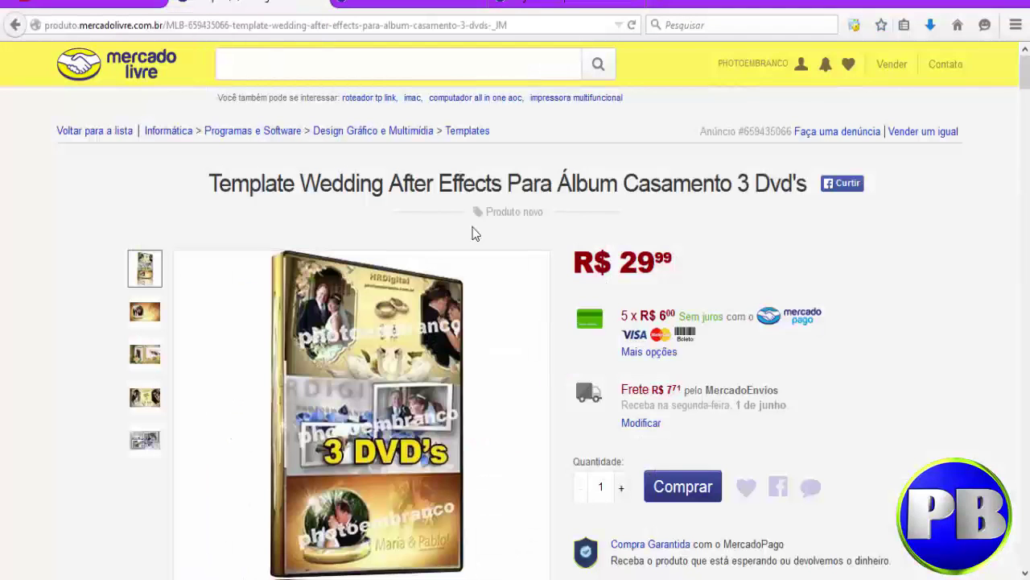
- Look over the 3 Dvd's and R$ 59,99 wedding template product pages in Mercado Livre
{"action": "left_click", "coordinate": [571, 6]}
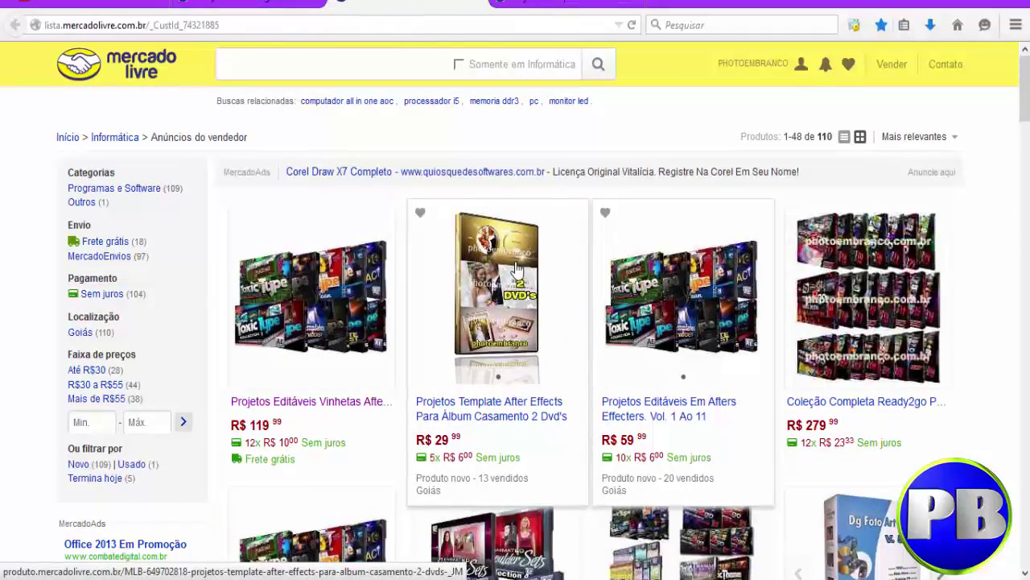
{"action": "left_click", "coordinate": [264, 5]}
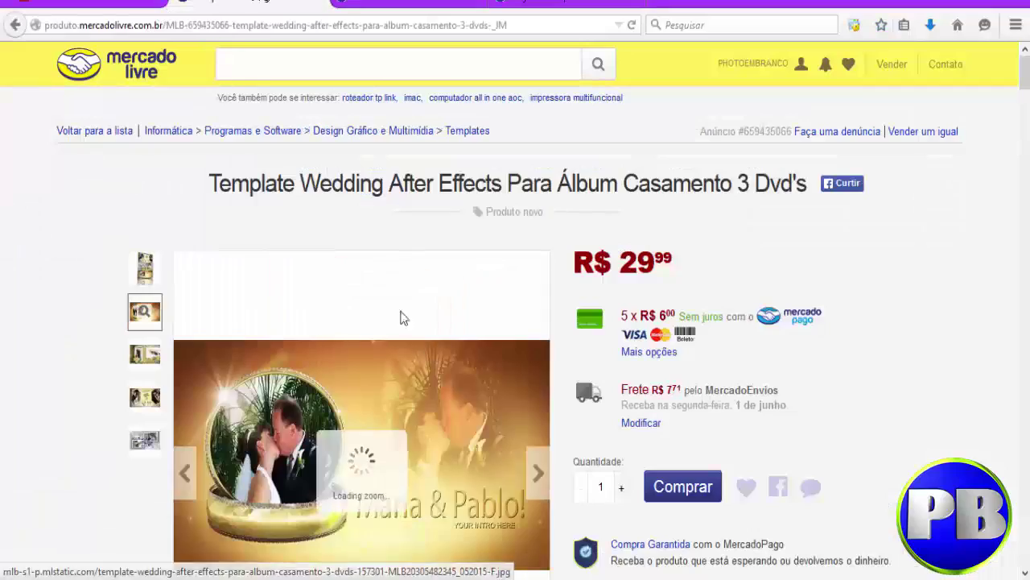
{"action": "left_click", "coordinate": [528, 6]}
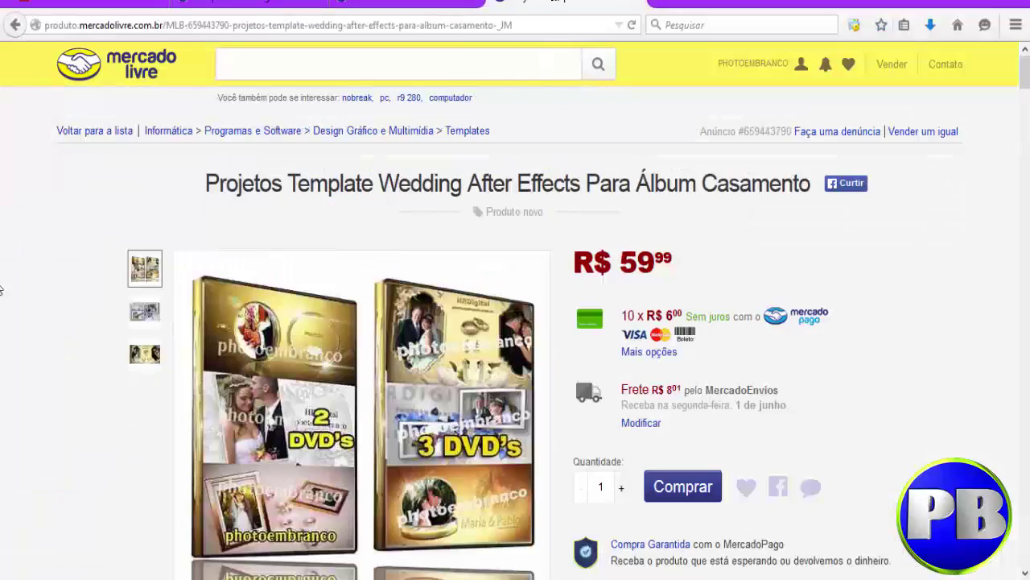
- Browse the seller's 110-product listing, scrolling down and back to the top
{"action": "left_click", "coordinate": [403, 5]}
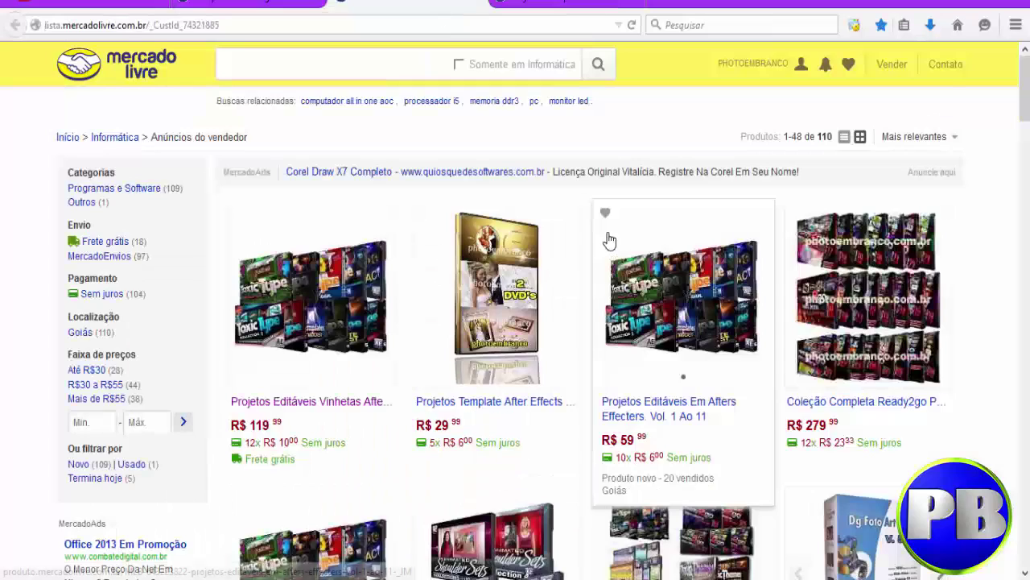
{"action": "scroll", "coordinate": [610, 238], "scroll_direction": "down", "scroll_amount": 7}
{"action": "scroll", "coordinate": [610, 239], "scroll_direction": "down", "scroll_amount": 2}
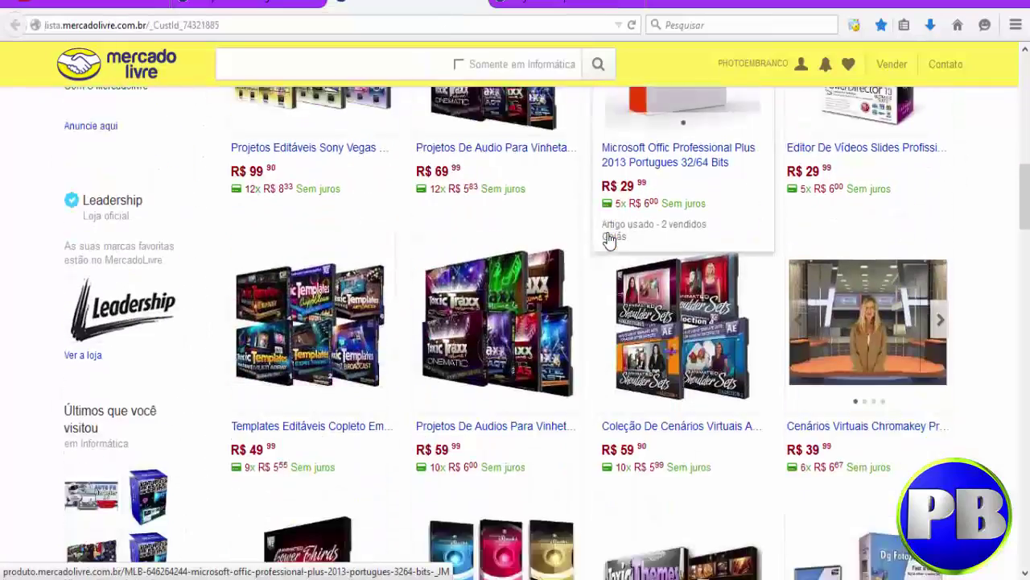
{"action": "scroll", "coordinate": [609, 239], "scroll_direction": "down", "scroll_amount": 3}
{"action": "scroll", "coordinate": [609, 239], "scroll_direction": "down", "scroll_amount": 5}
{"action": "scroll", "coordinate": [609, 239], "scroll_direction": "down", "scroll_amount": 2}
{"action": "scroll", "coordinate": [610, 239], "scroll_direction": "up", "scroll_amount": 5}
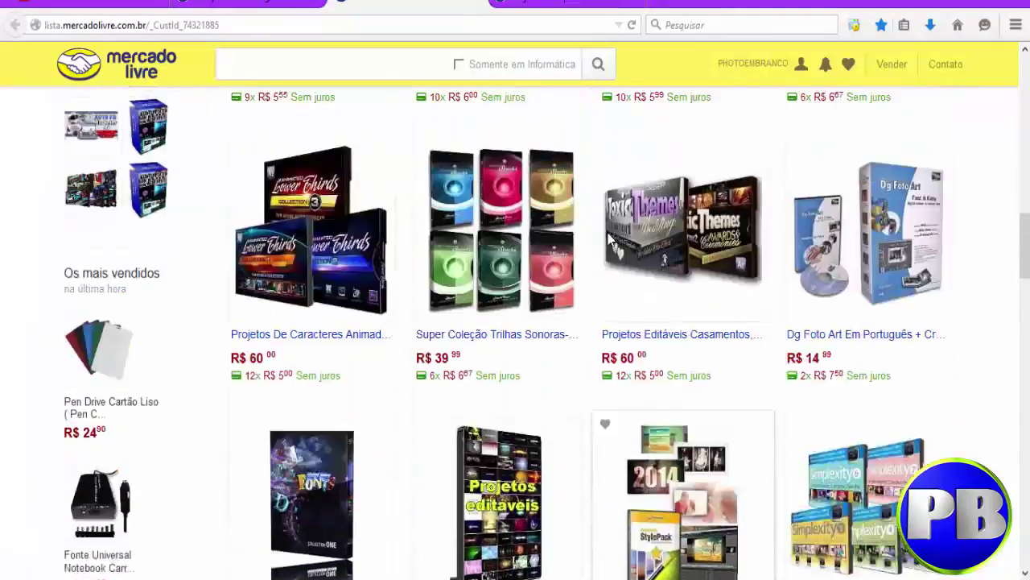
{"action": "scroll", "coordinate": [610, 239], "scroll_direction": "up", "scroll_amount": 5}
{"action": "scroll", "coordinate": [609, 239], "scroll_direction": "up", "scroll_amount": 5}
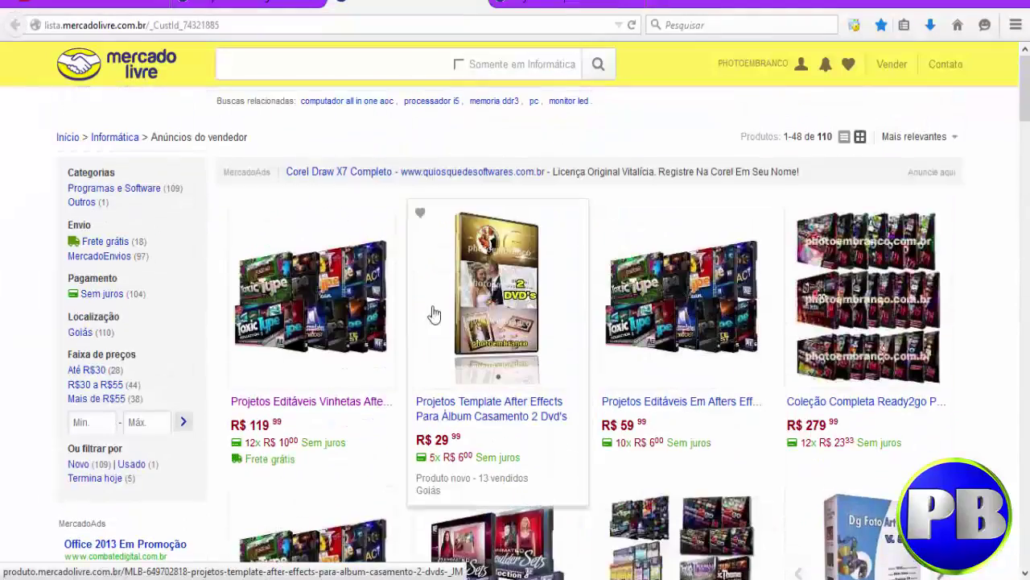